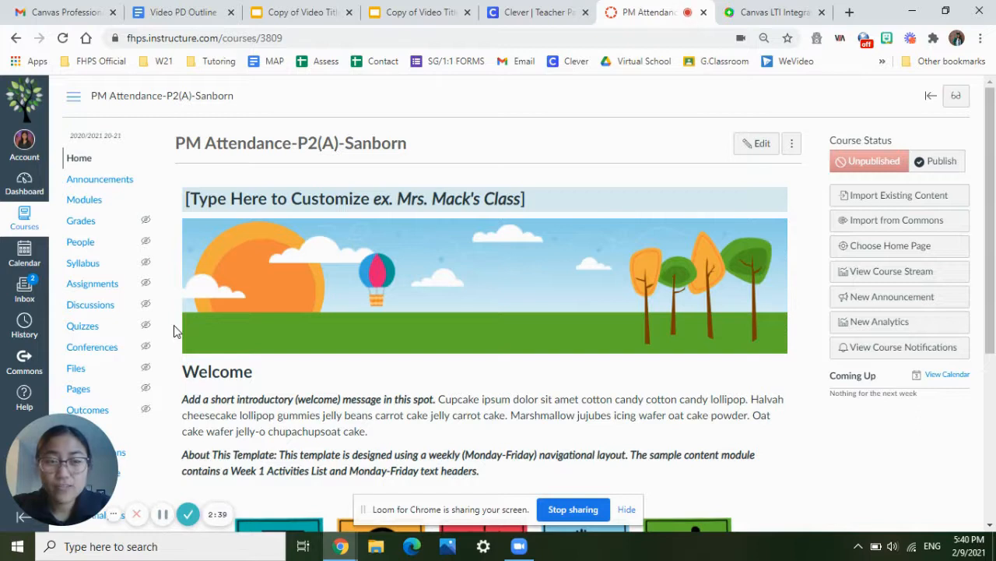
- Open the PM Attendance course's settings and display its external apps
scroll(174, 331, down, 3)
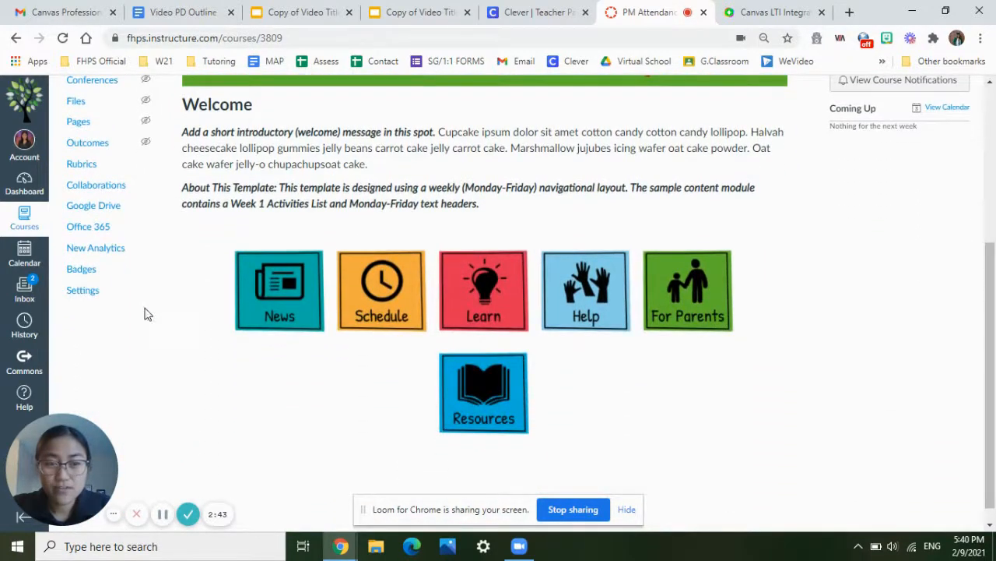
scroll(133, 318, down, 1)
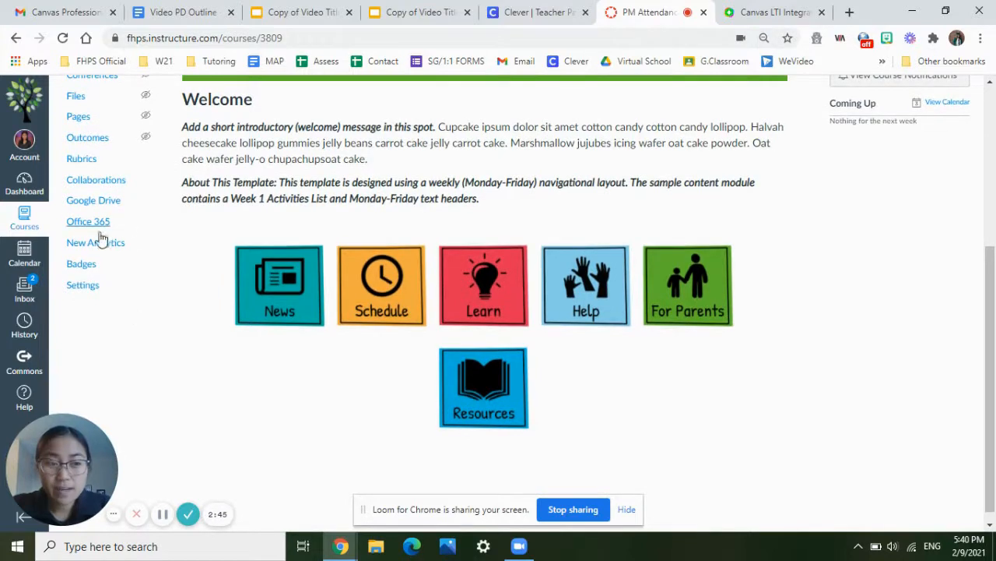
click(84, 286)
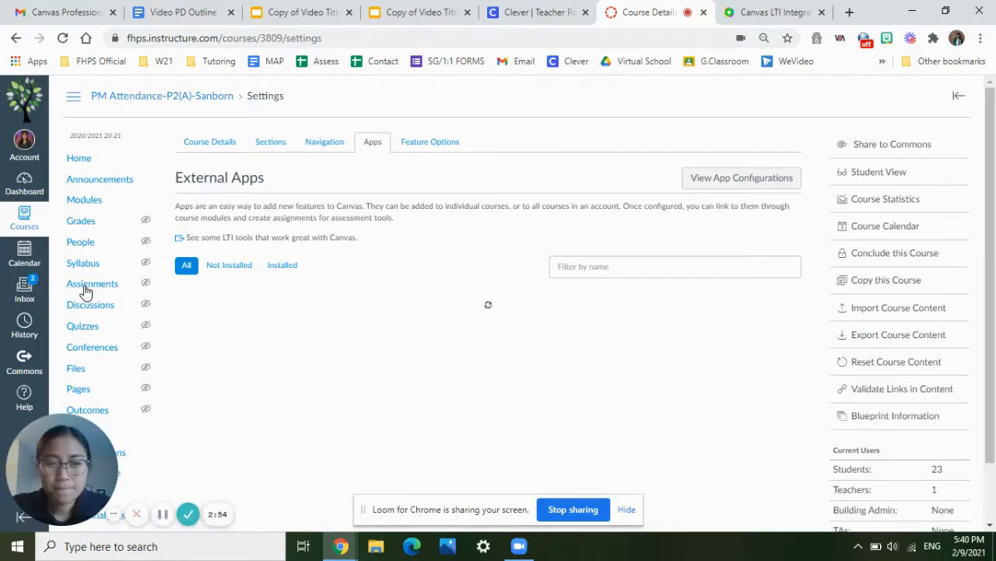
click(211, 144)
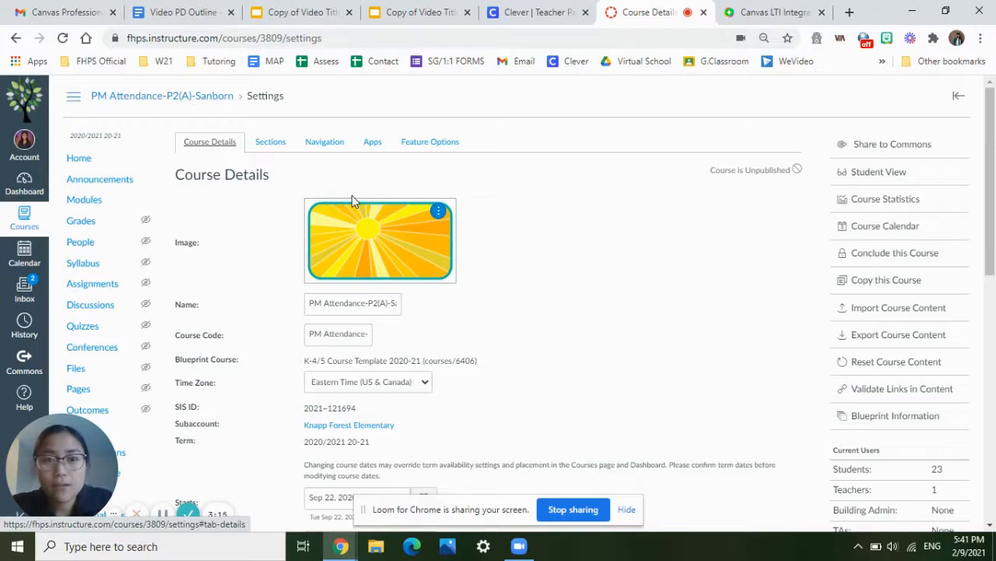
click(378, 146)
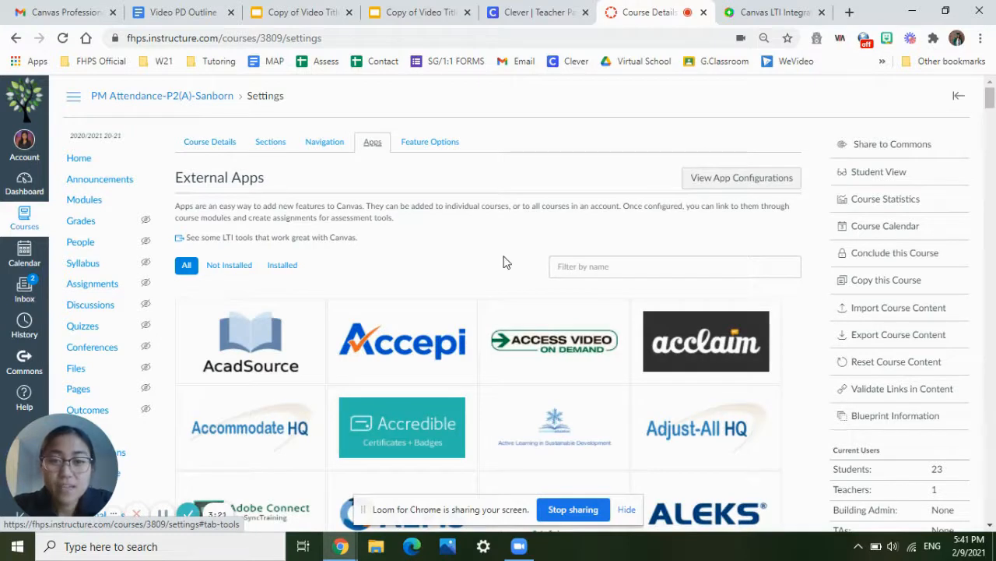
- Filter the external apps for "flipgrid" and start adding the Flipgrid app to the course
click(580, 273)
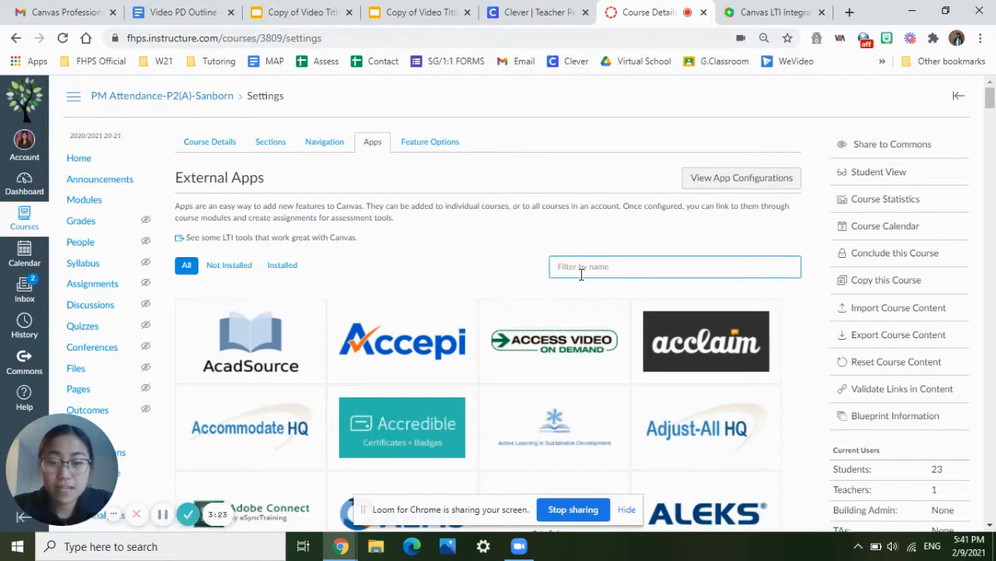
text(flipgrid)
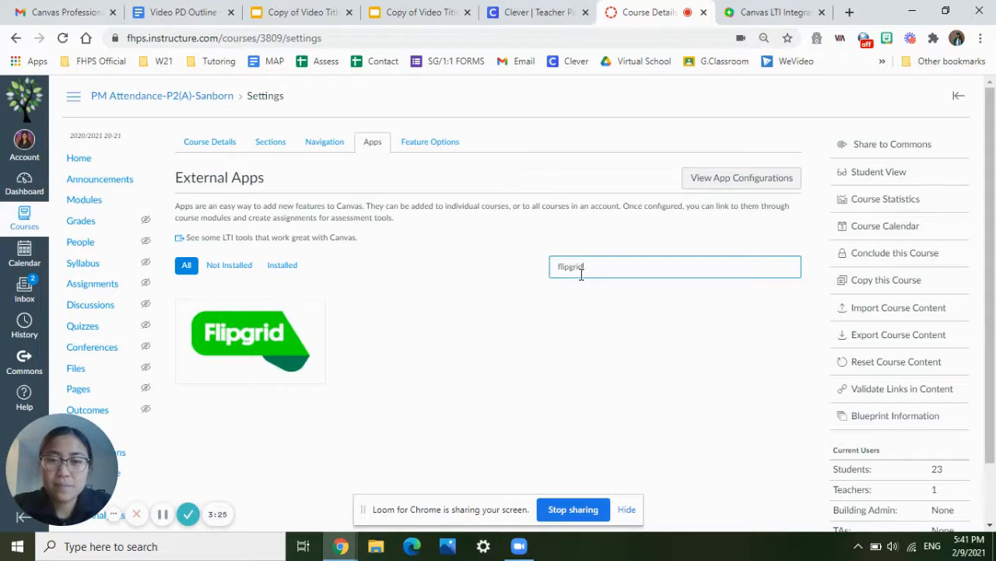
click(287, 343)
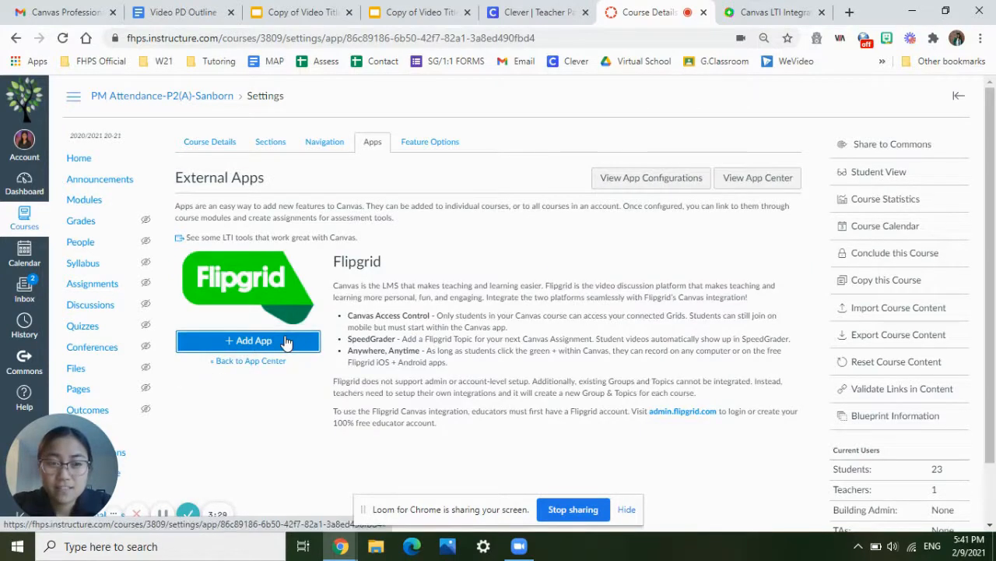
scroll(410, 362, down, 1)
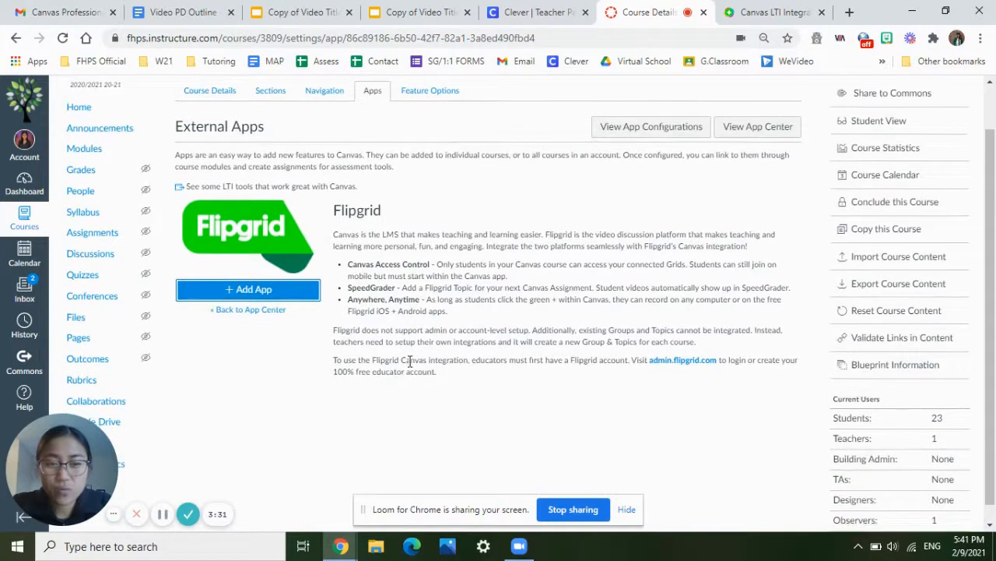
click(274, 289)
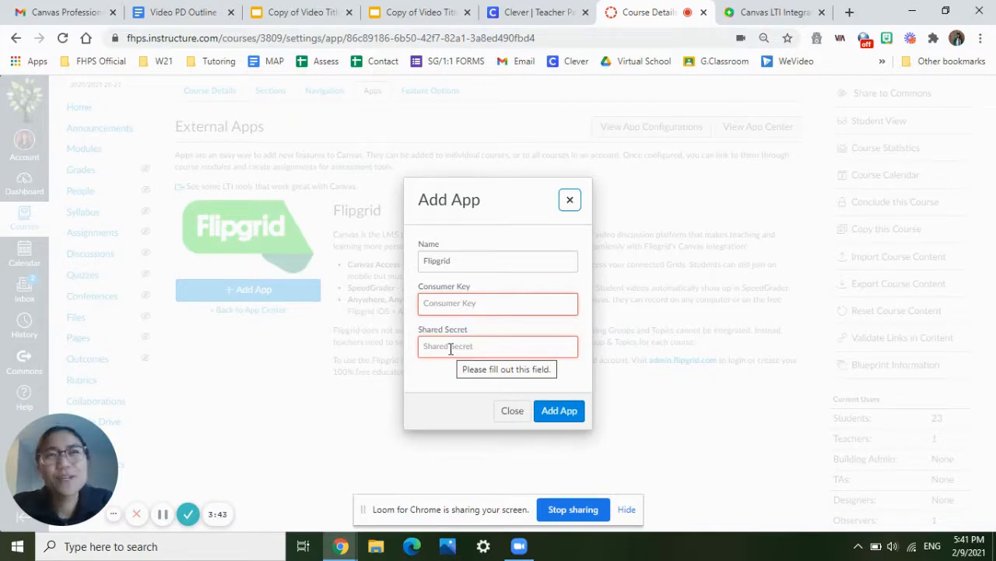
- Open flipgrid.com in a new browser tab and go to the educator login
click(851, 13)
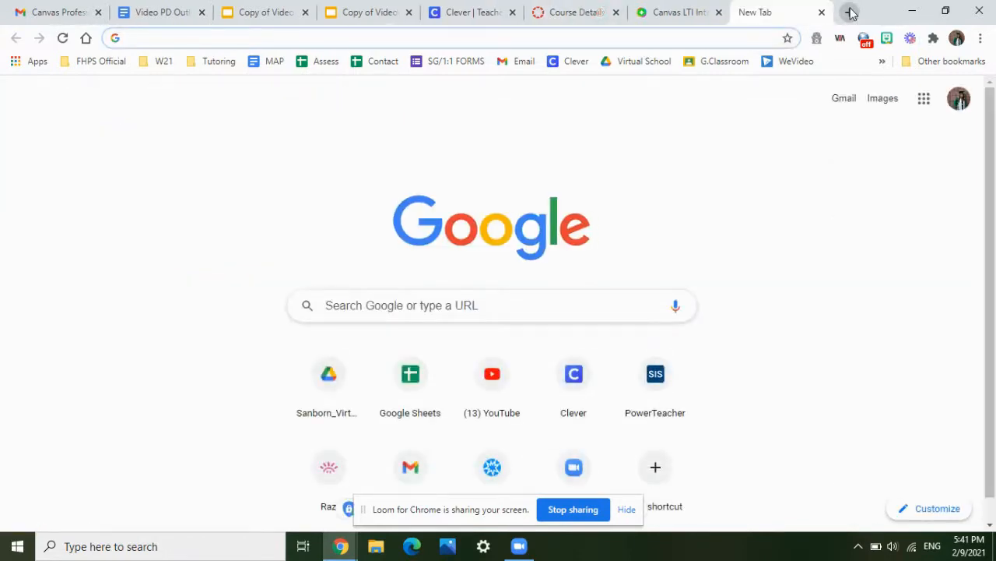
text(glip)
key(BackSpace)
key(BackSpace)
key(BackSpace)
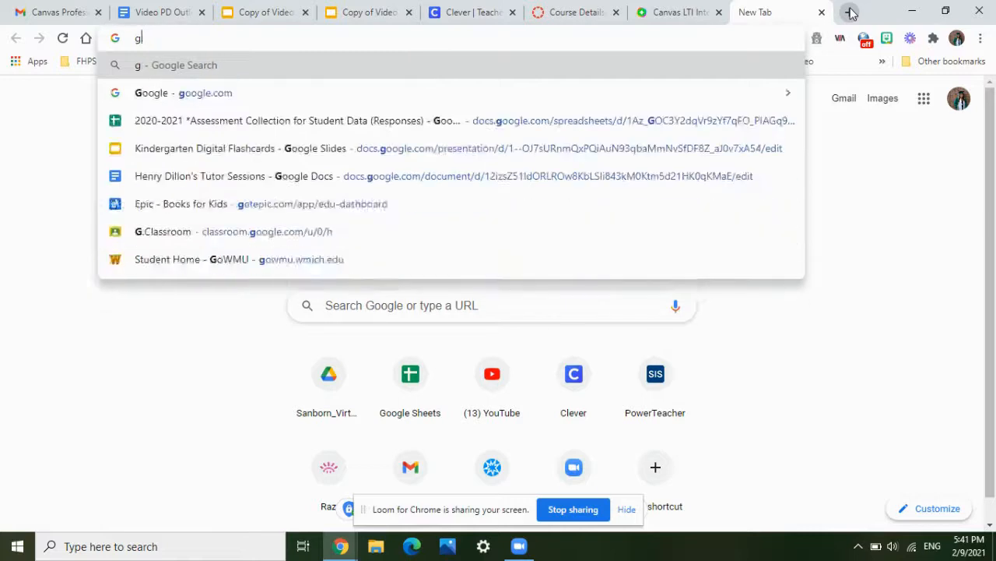
key(BackSpace)
text(flipgrid)
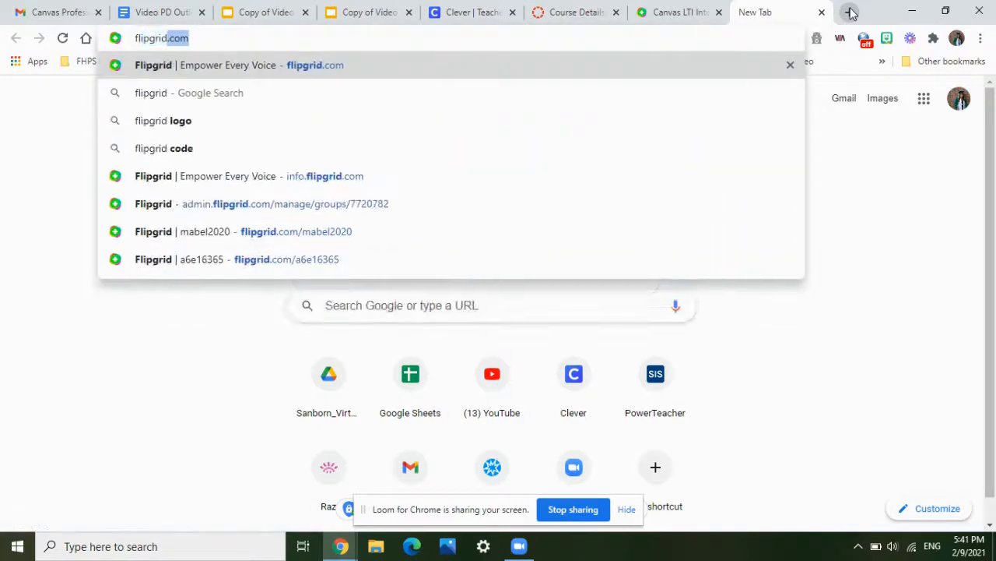
key(Return)
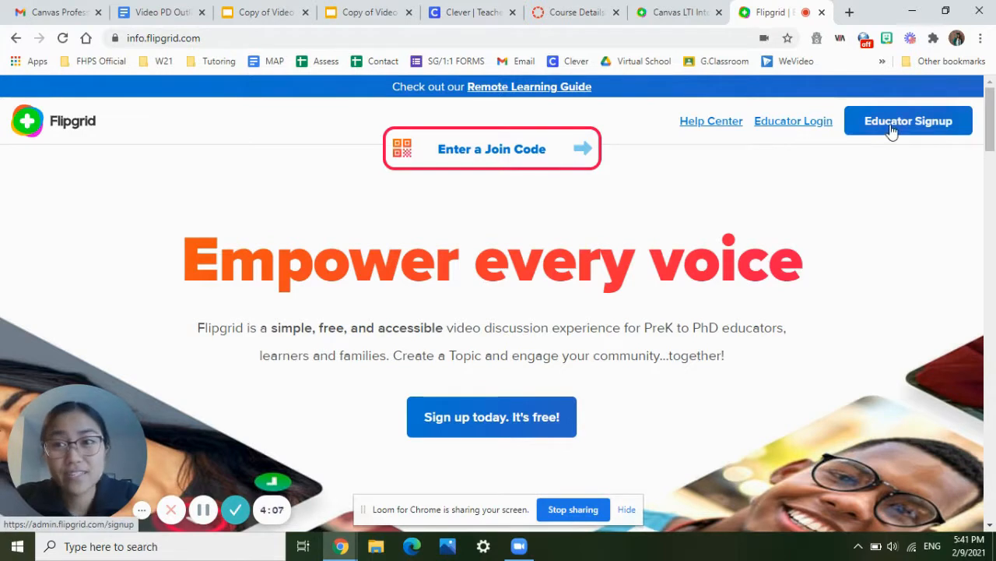
click(798, 127)
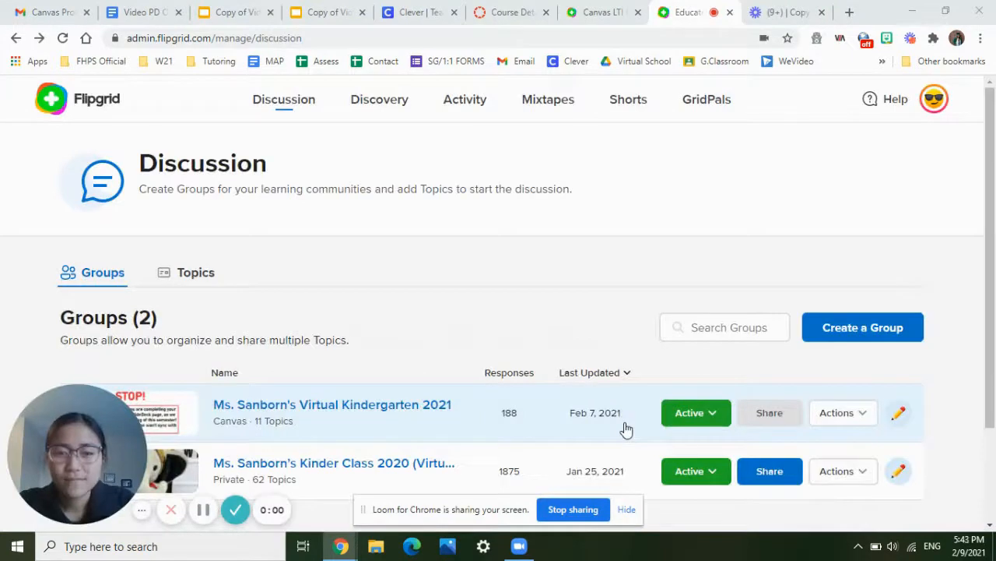
- Open the Flipgrid account's integrations and show the Flipgrid + Canvas section
click(936, 104)
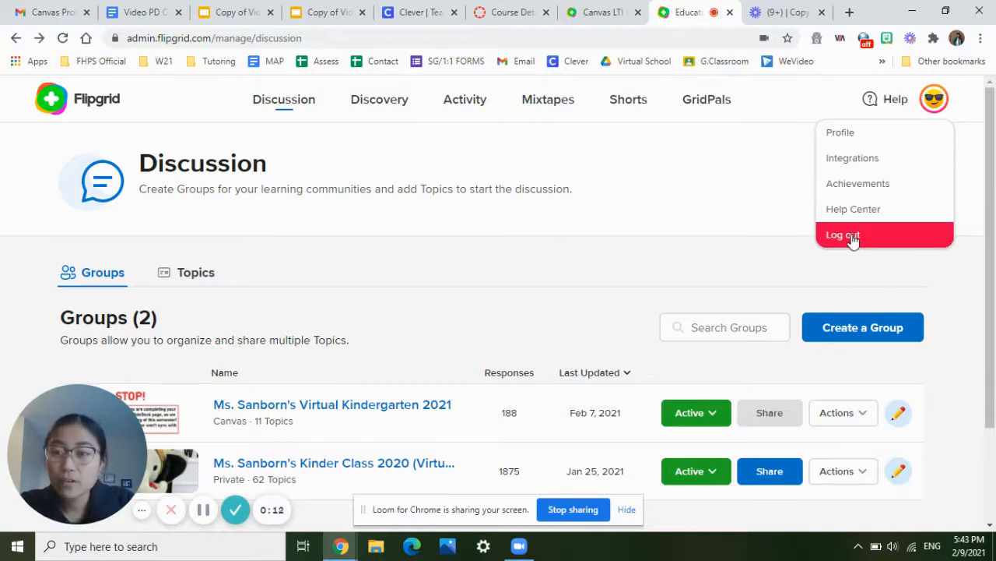
click(866, 163)
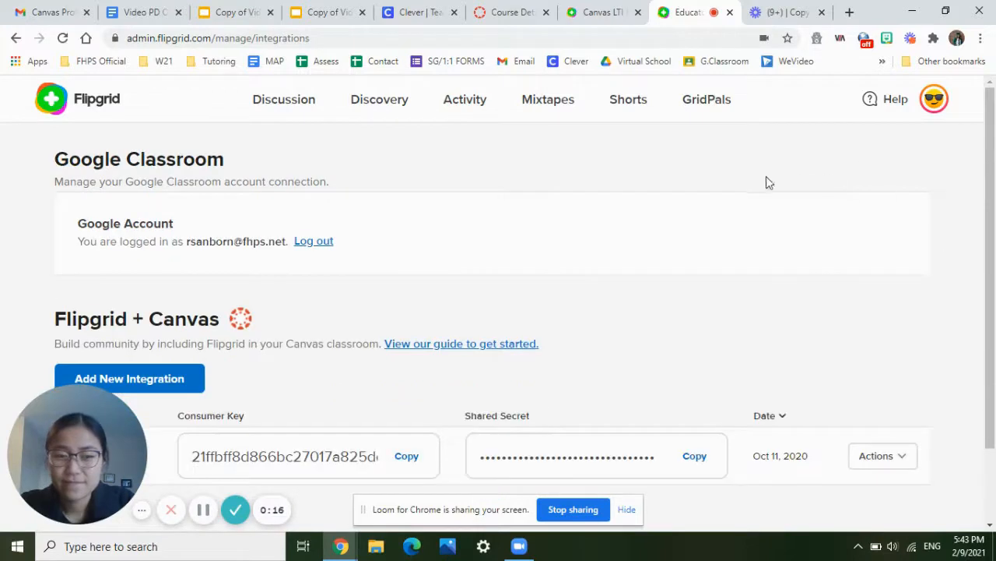
scroll(686, 227, down, 2)
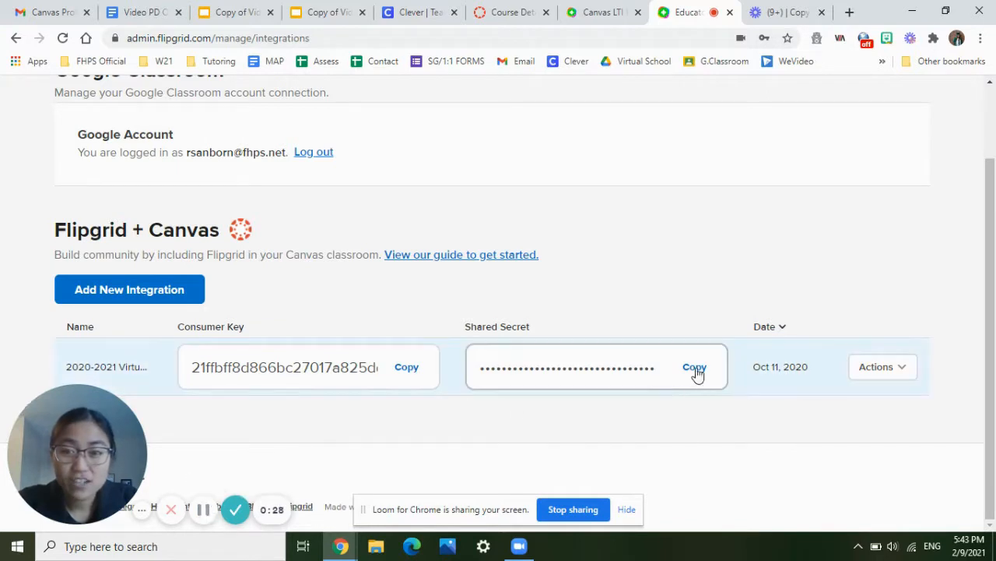
- Return to Canvas and check the Consumer Key and Shared Secret fields required to add the Flipgrid app
click(606, 11)
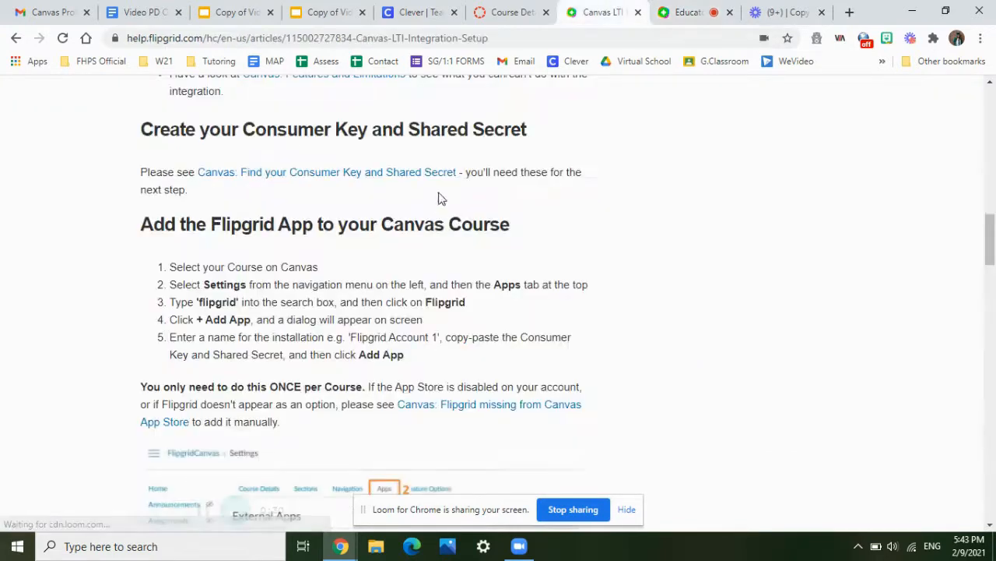
click(501, 11)
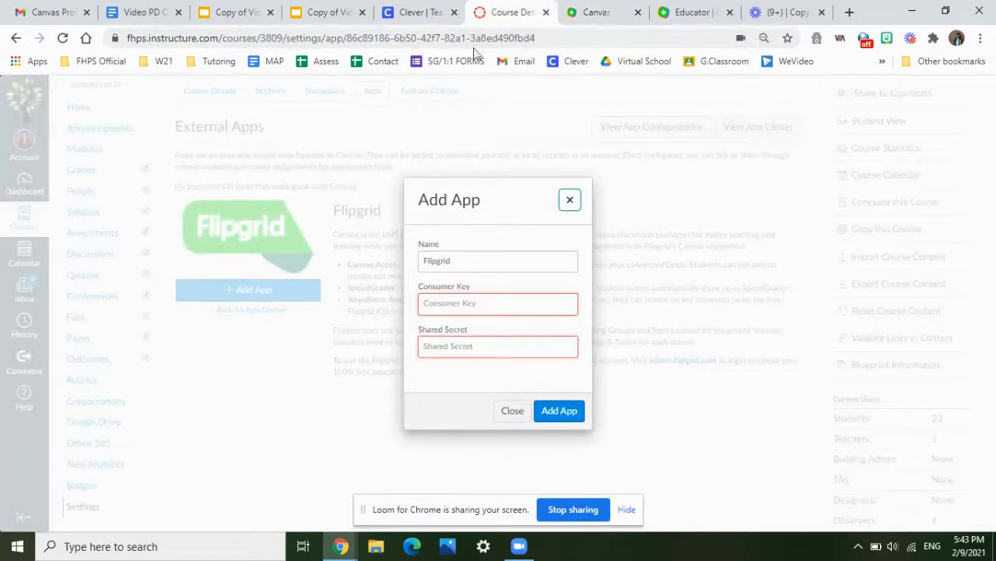
click(458, 304)
click(448, 342)
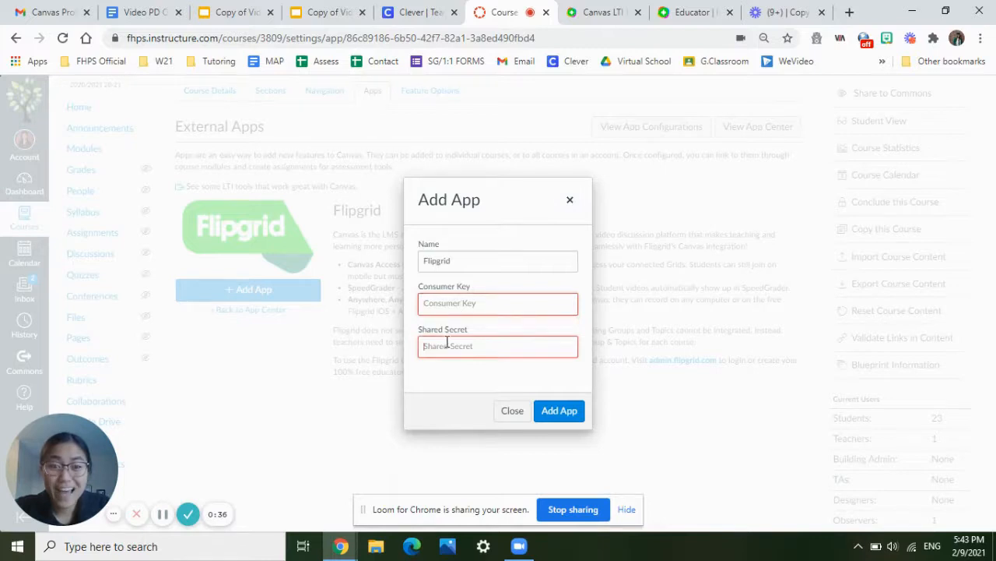
- Switch back to Flipgrid and create a new Canvas integration named "Test Group"
click(690, 10)
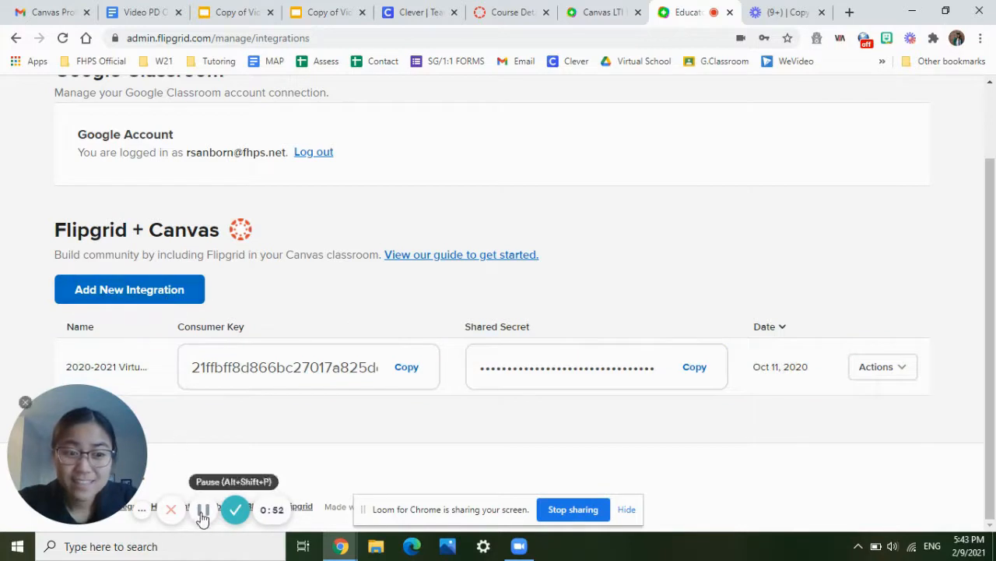
click(183, 292)
click(403, 276)
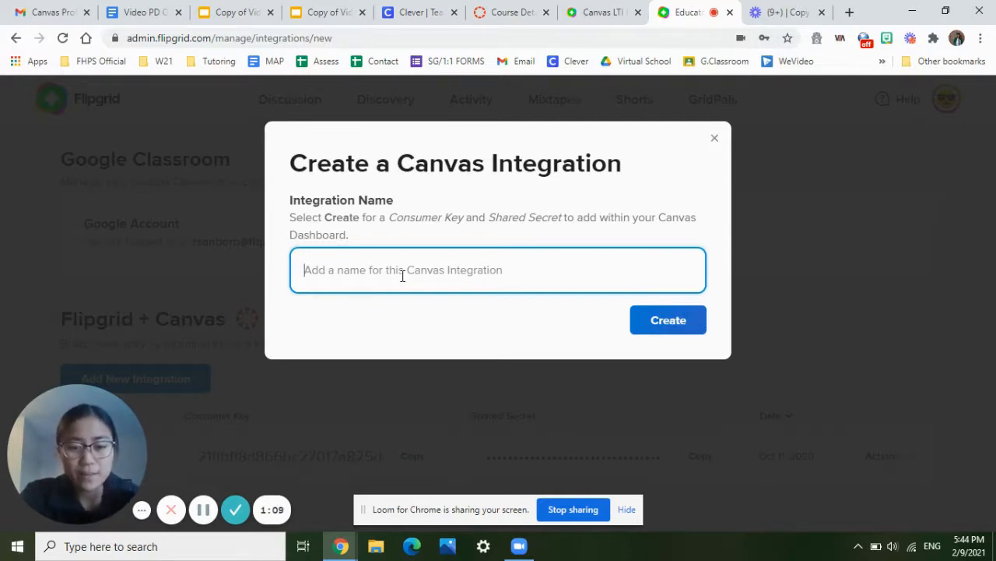
text(Test)
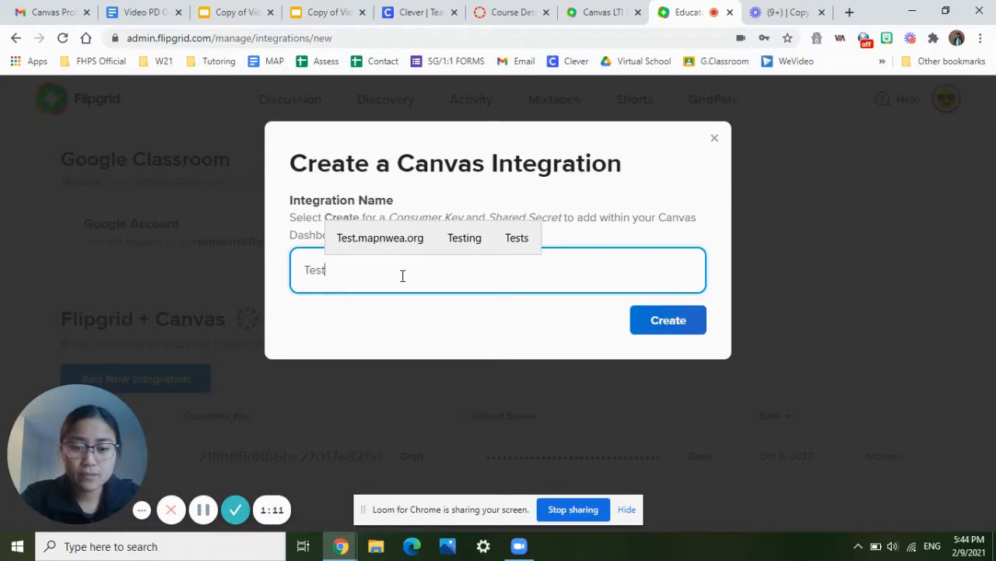
text( Group)
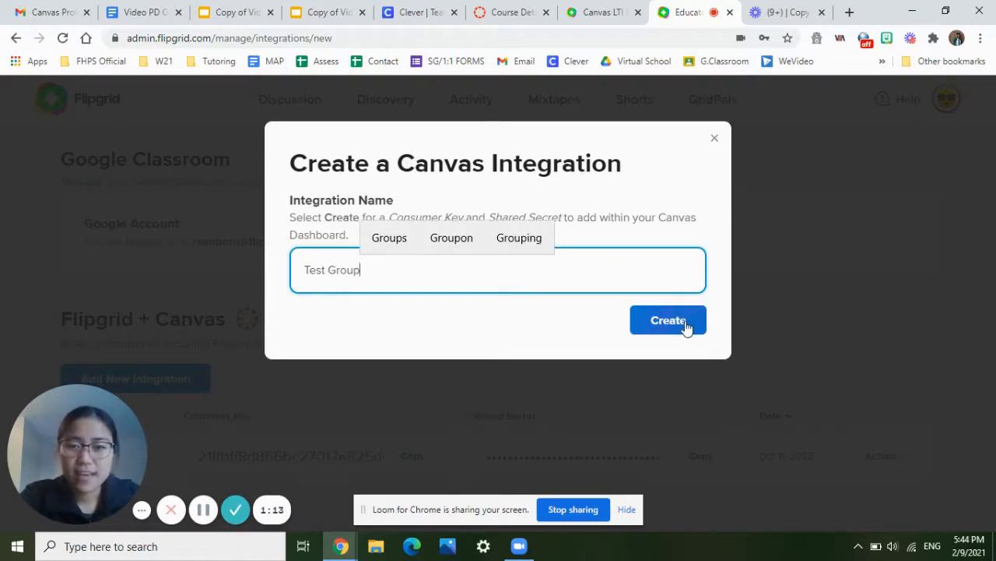
click(668, 320)
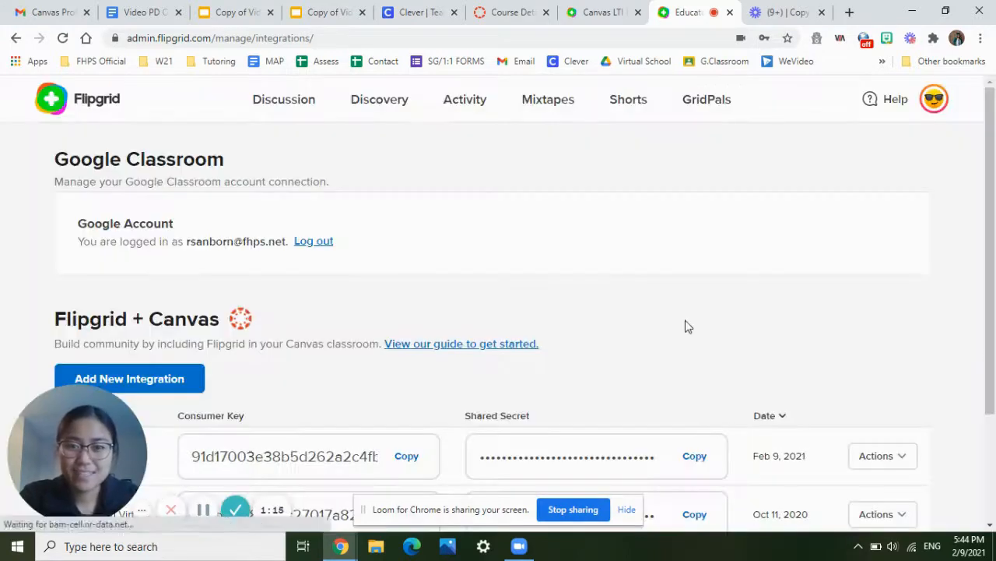
- Copy the Test Group integration's consumer key from Flipgrid and paste it into the Consumer Key field of the Add App dialog in Canvas
scroll(685, 327, down, 2)
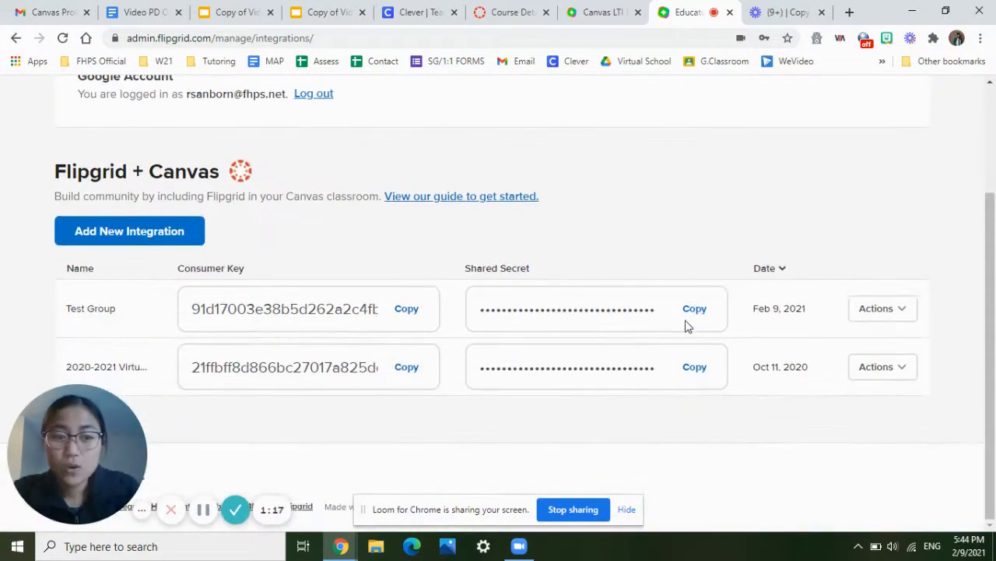
click(407, 310)
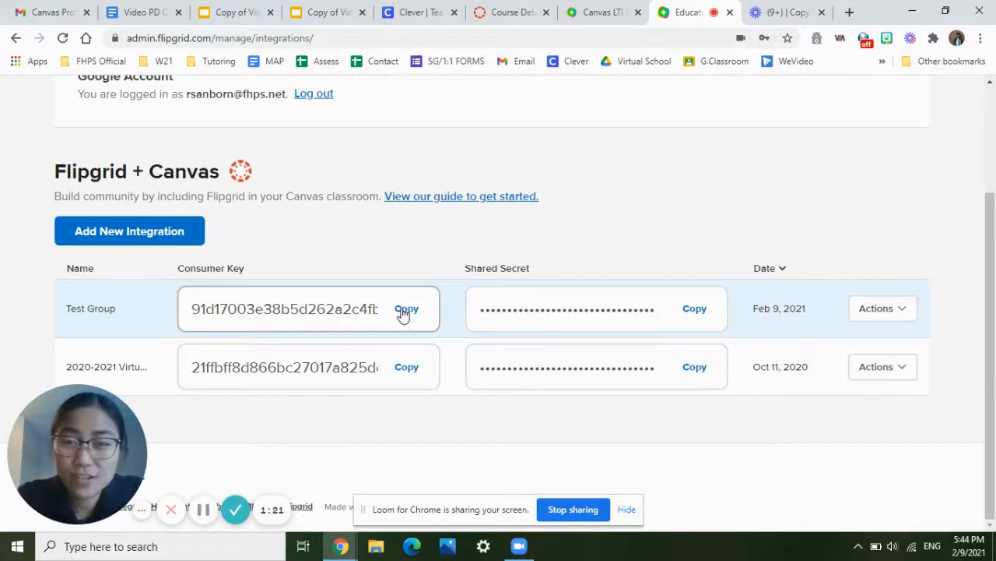
click(512, 11)
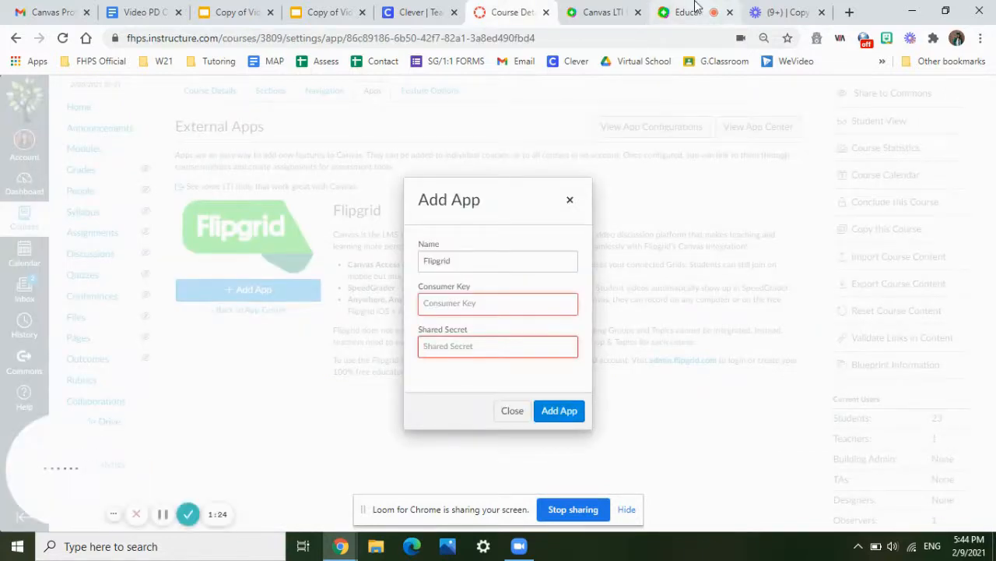
click(712, 11)
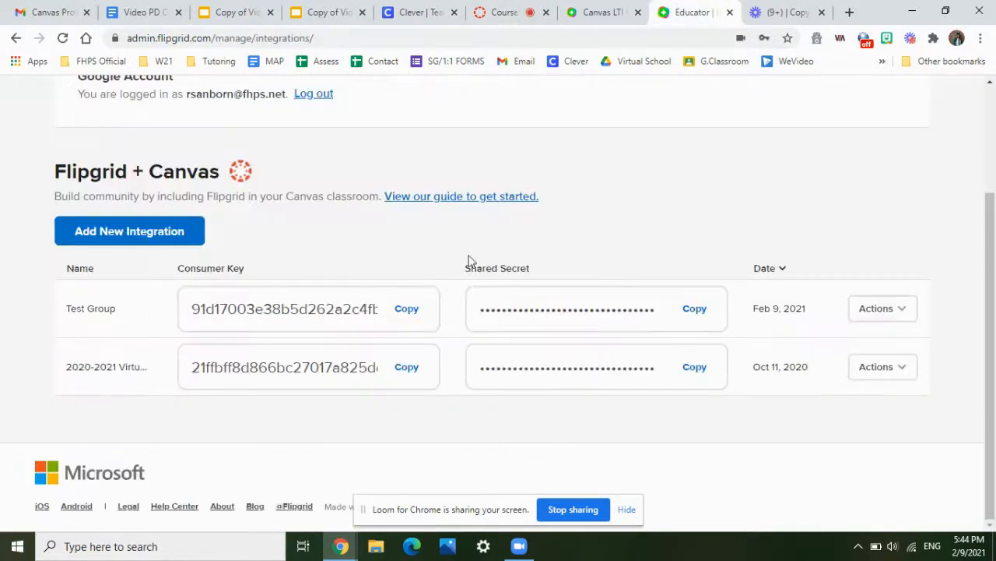
click(406, 312)
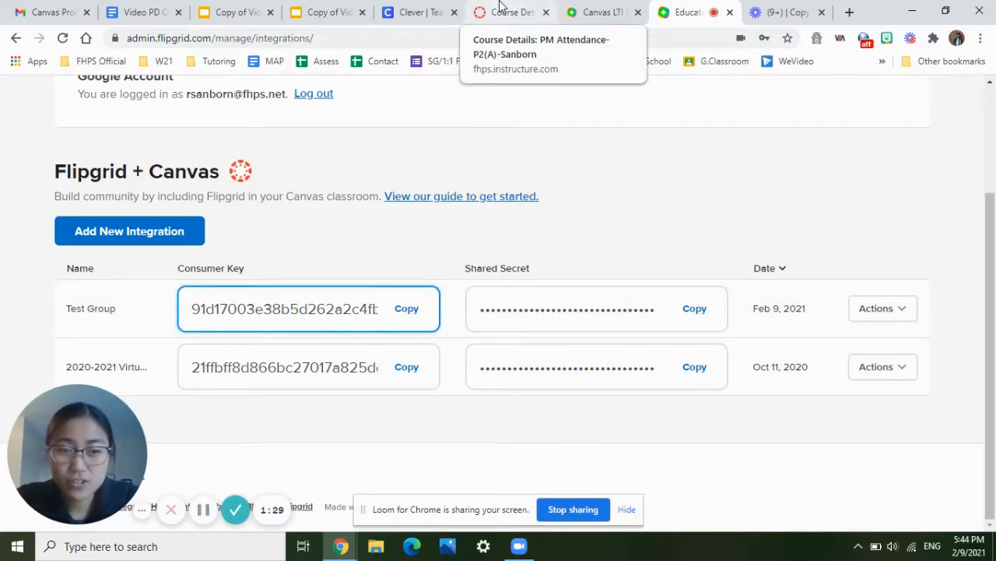
click(501, 9)
click(438, 303)
key(ctrl+v)
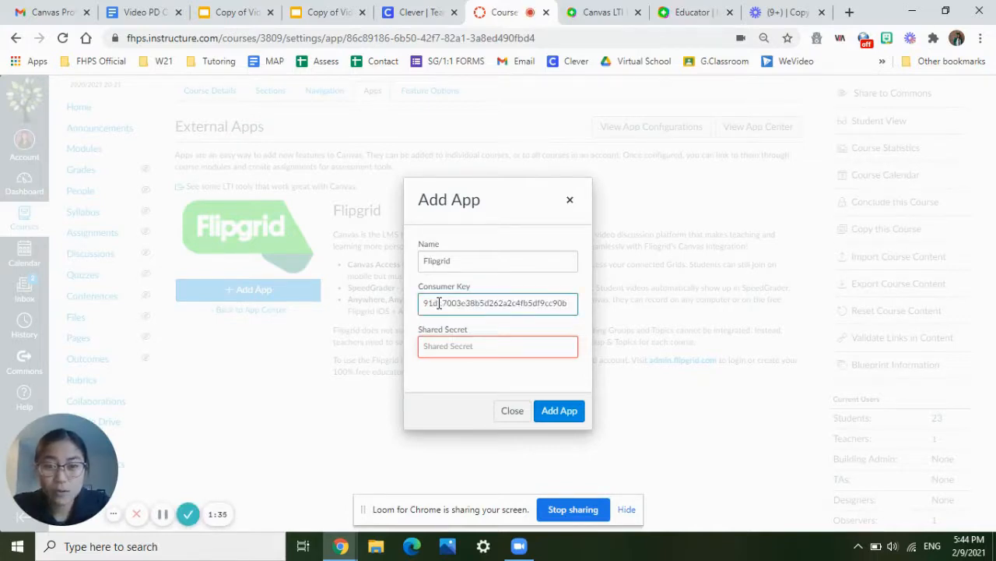
right_click(438, 303)
click(438, 303)
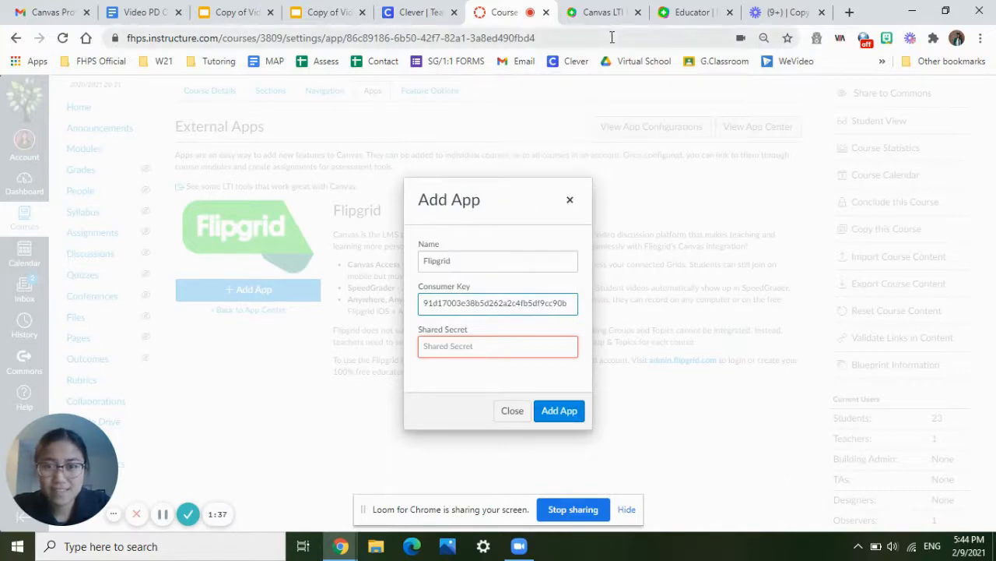
- Copy the Test Group integration's shared secret from Flipgrid and paste it into the Shared Secret field of the Add App dialog in Canvas
click(691, 11)
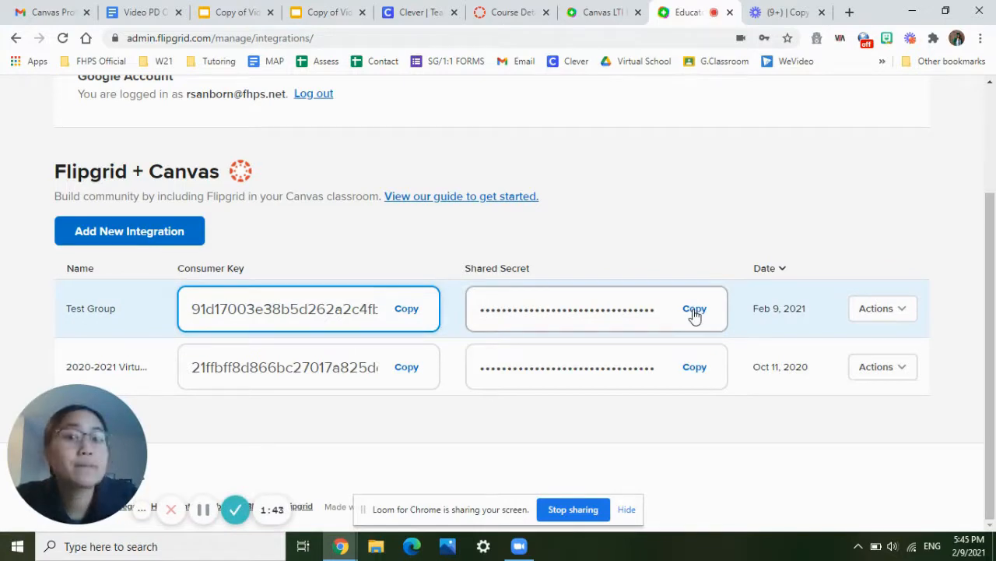
click(695, 310)
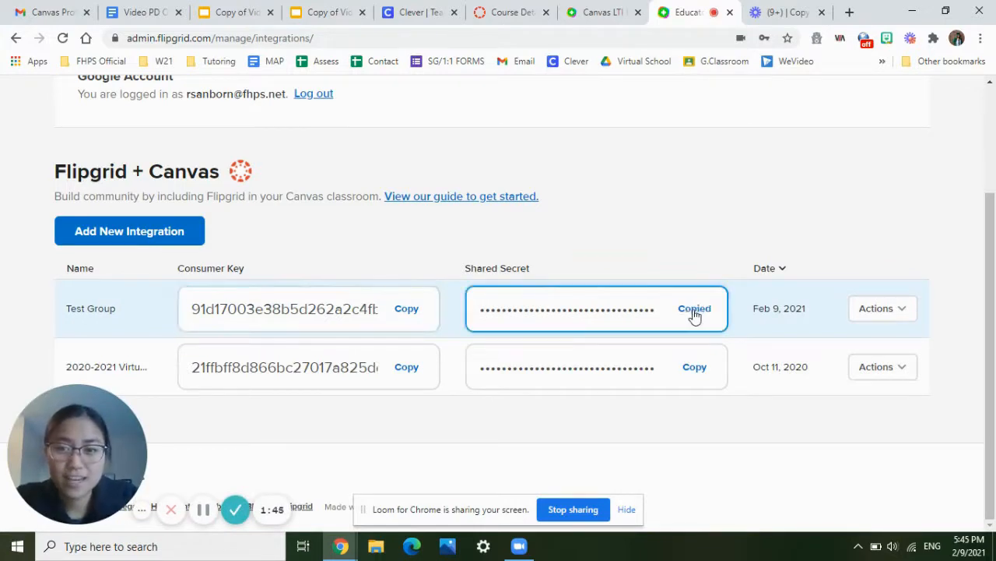
click(502, 10)
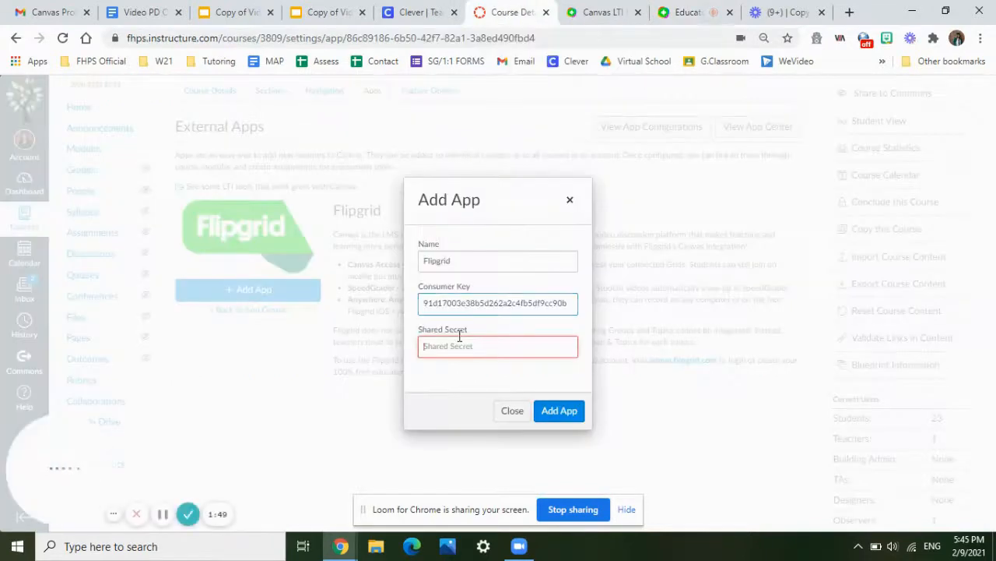
key(ctrl+v)
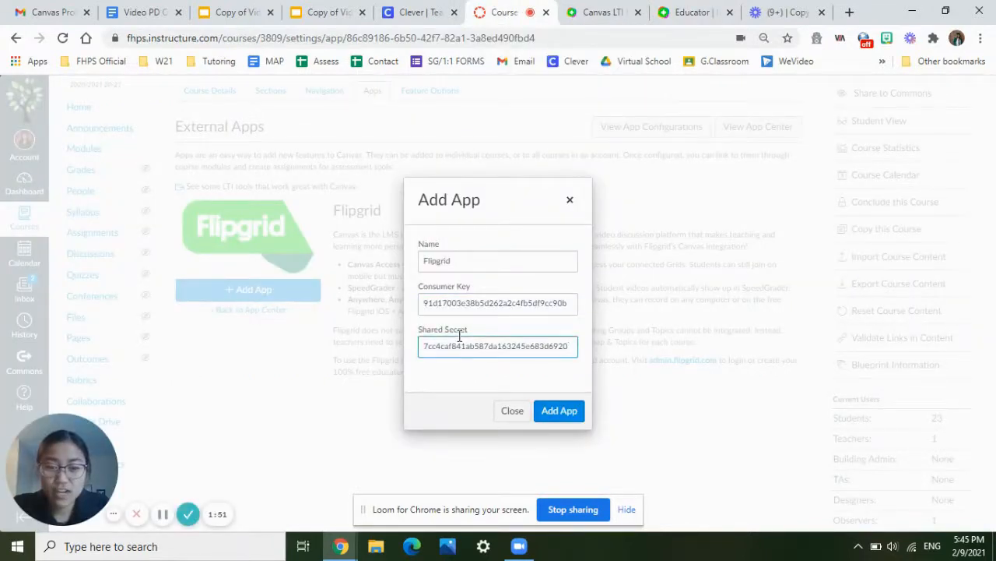
right_click(458, 345)
click(440, 346)
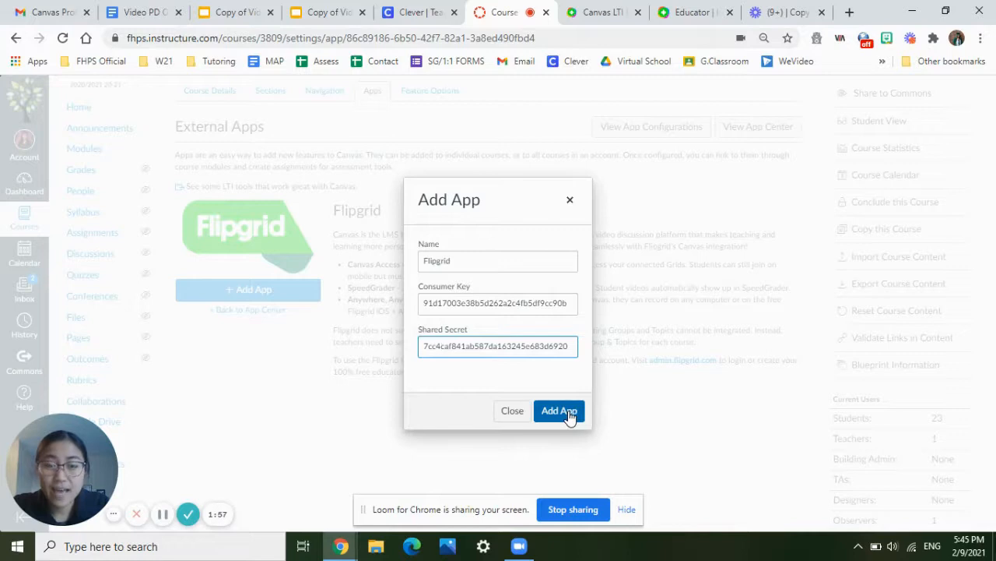
- Name the app "Flipgrid Test" and add it to the course
click(517, 260)
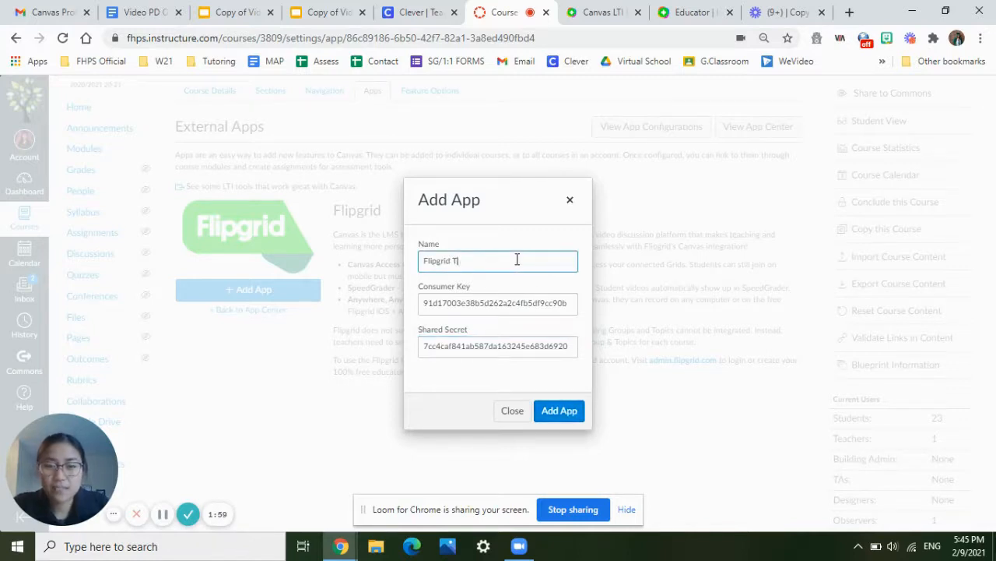
text(Test)
click(566, 414)
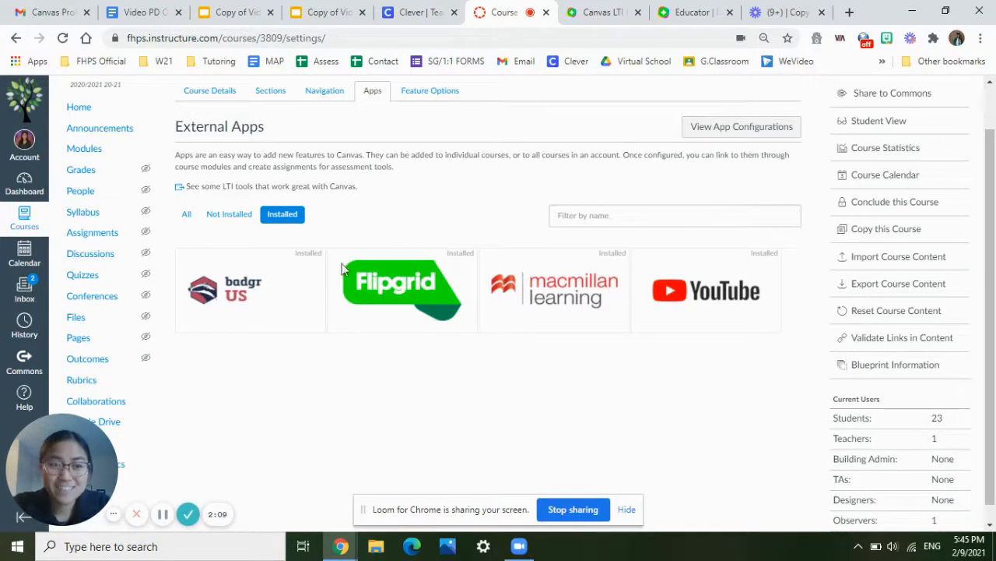
- Enable the Flipgrid Test item in the course's navigation settings
mouse_move(301, 285)
scroll(301, 285, down, 1)
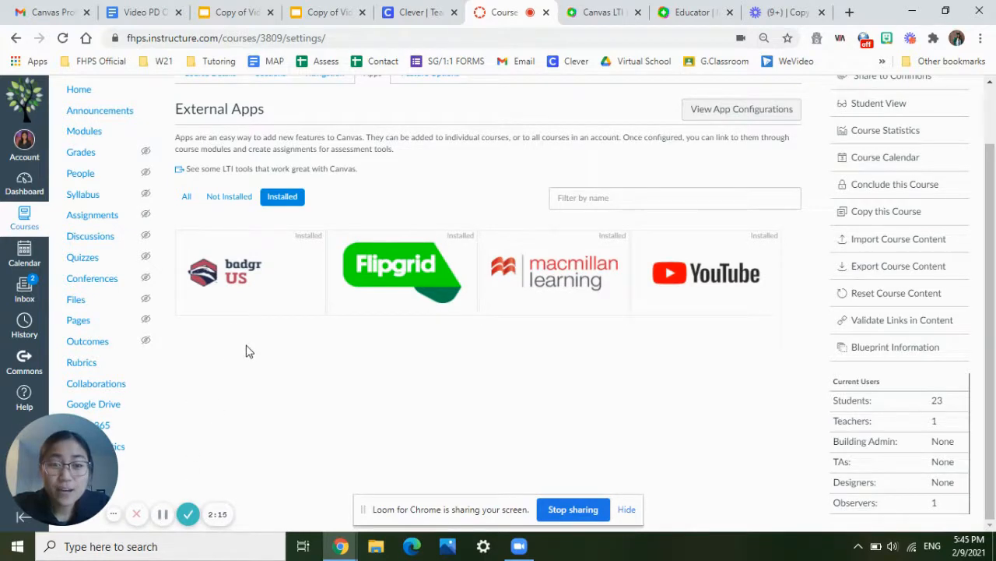
scroll(247, 350, up, 2)
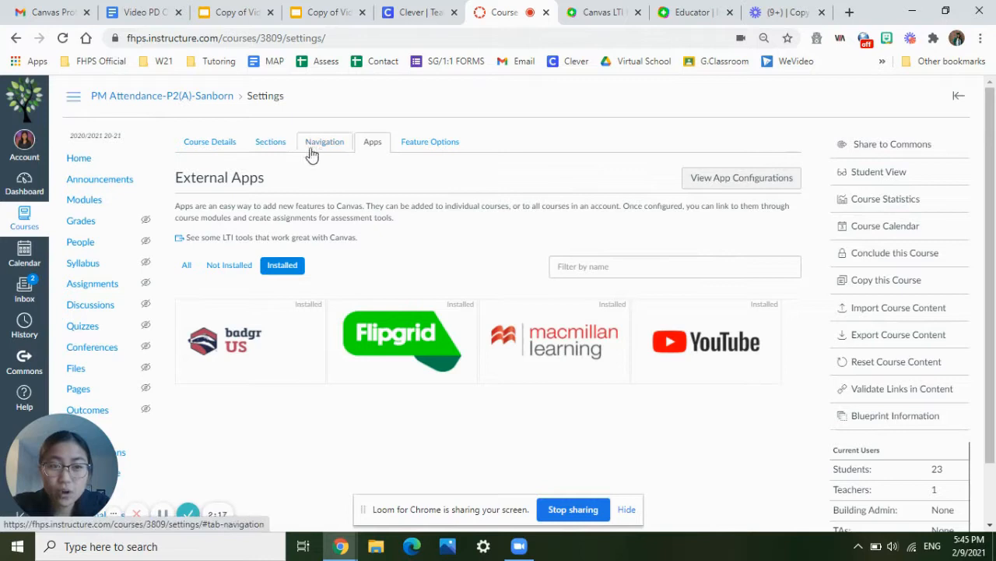
click(319, 147)
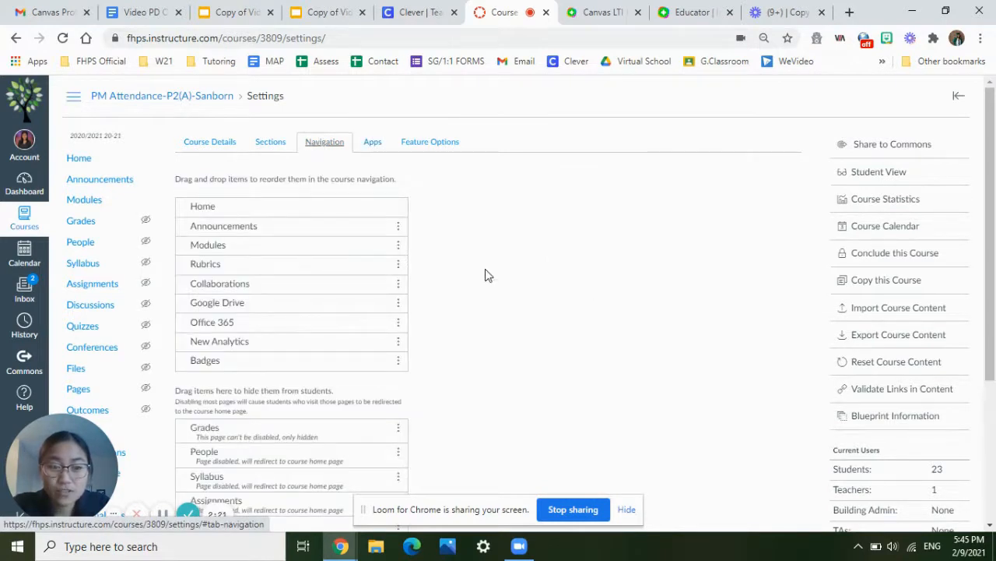
scroll(488, 275, down, 3)
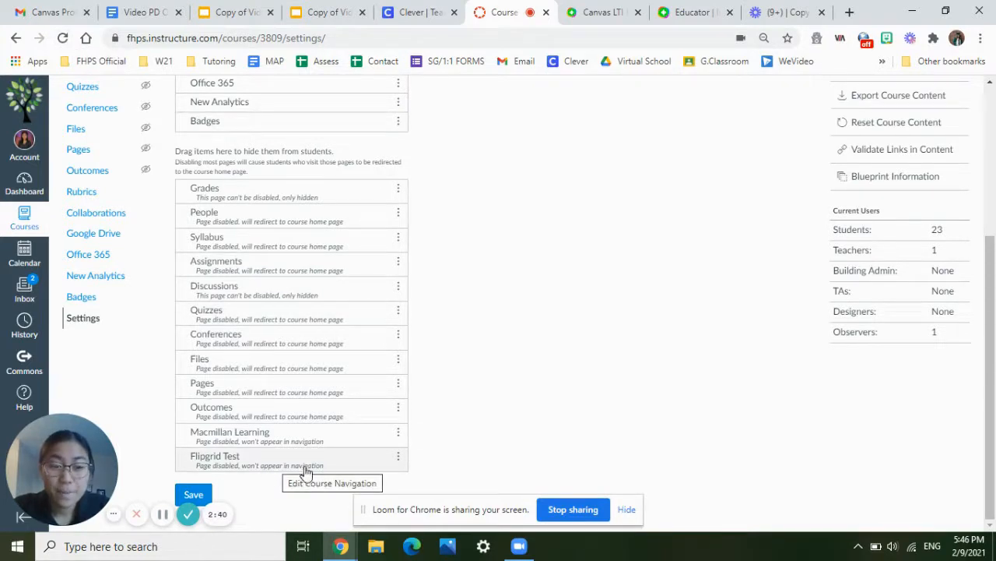
click(399, 459)
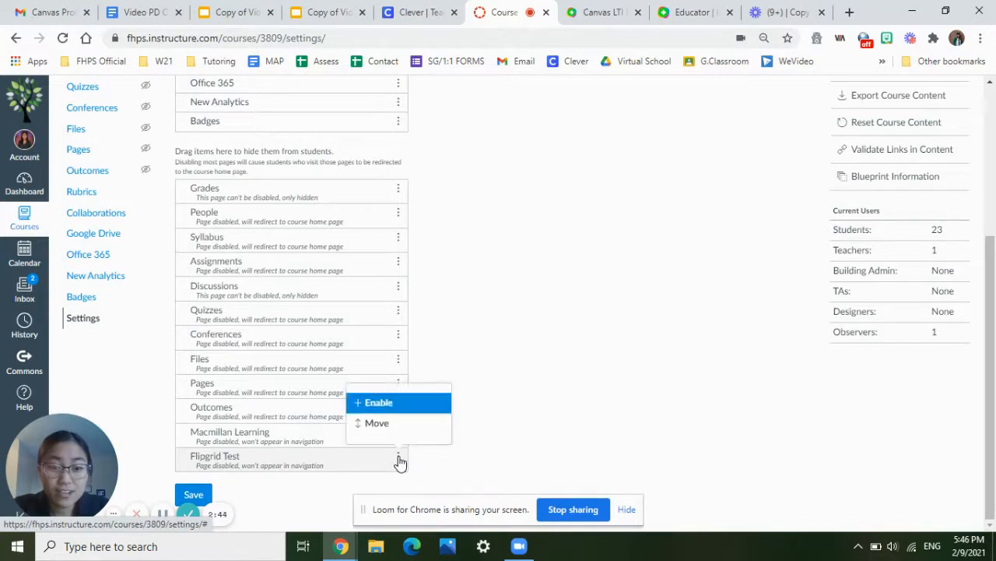
click(381, 403)
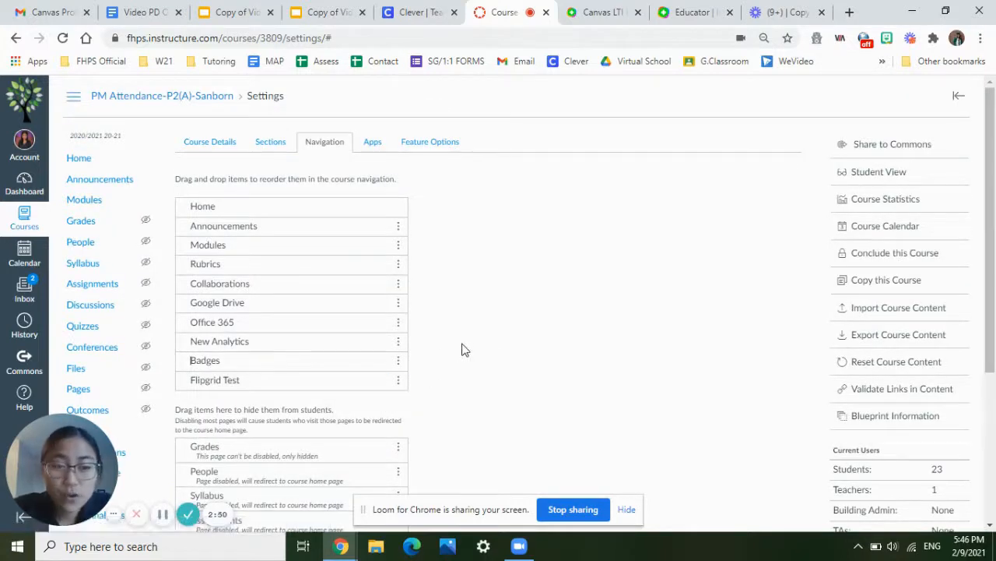
- Review the enabled and hidden navigation items and save the course navigation
scroll(461, 350, down, 1)
scroll(462, 349, down, 1)
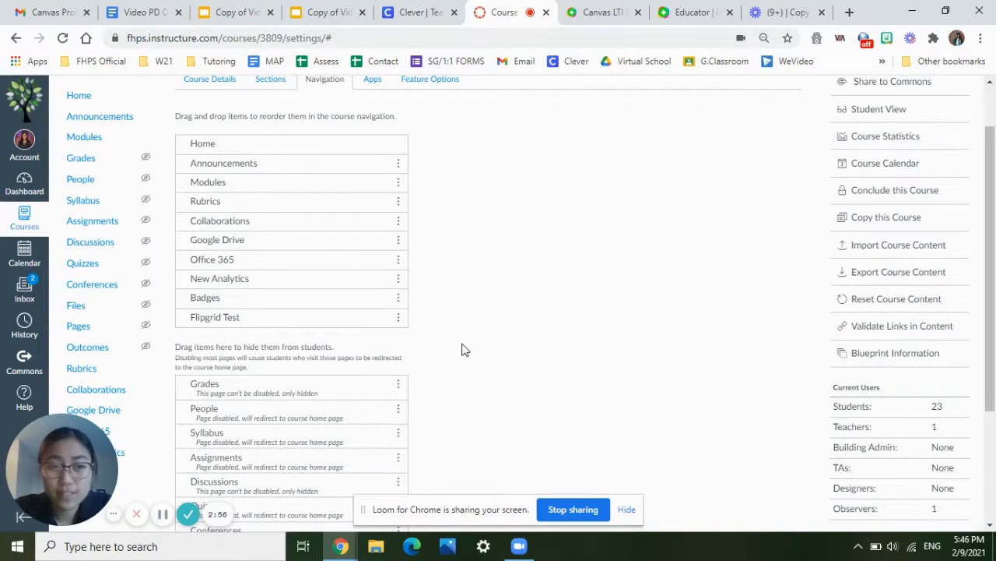
scroll(461, 350, down, 5)
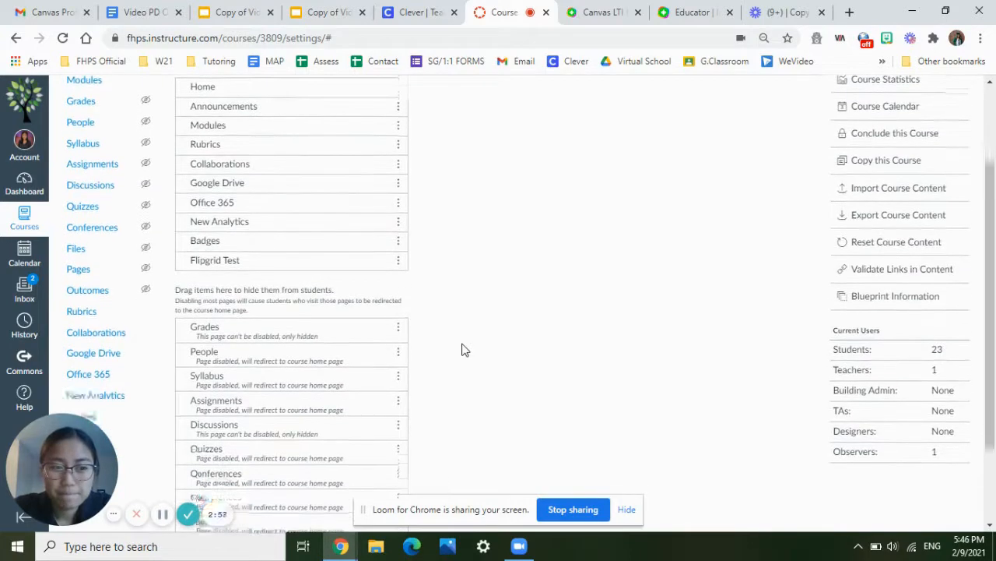
scroll(461, 349, up, 5)
scroll(462, 350, down, 5)
scroll(462, 350, up, 3)
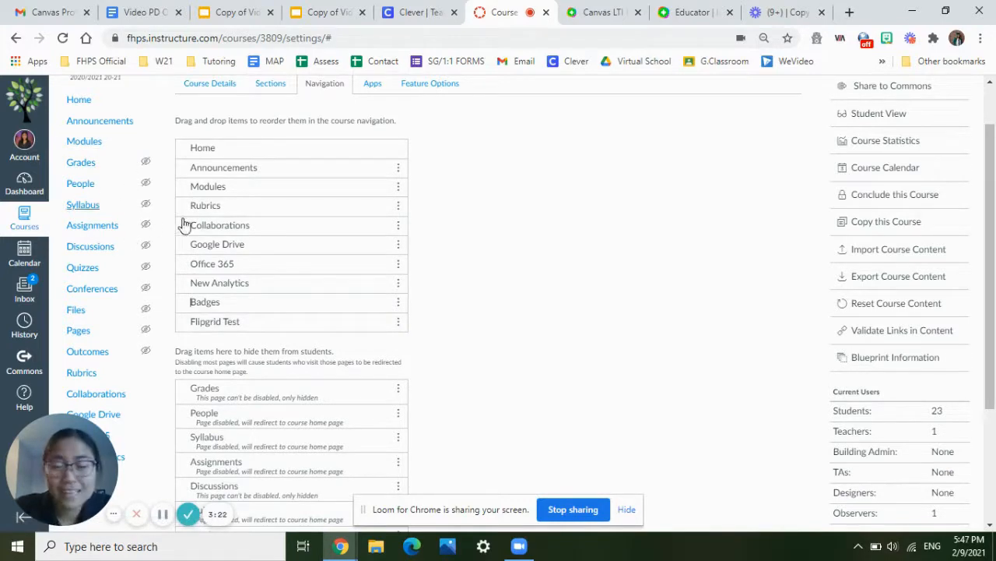
scroll(527, 304, down, 3)
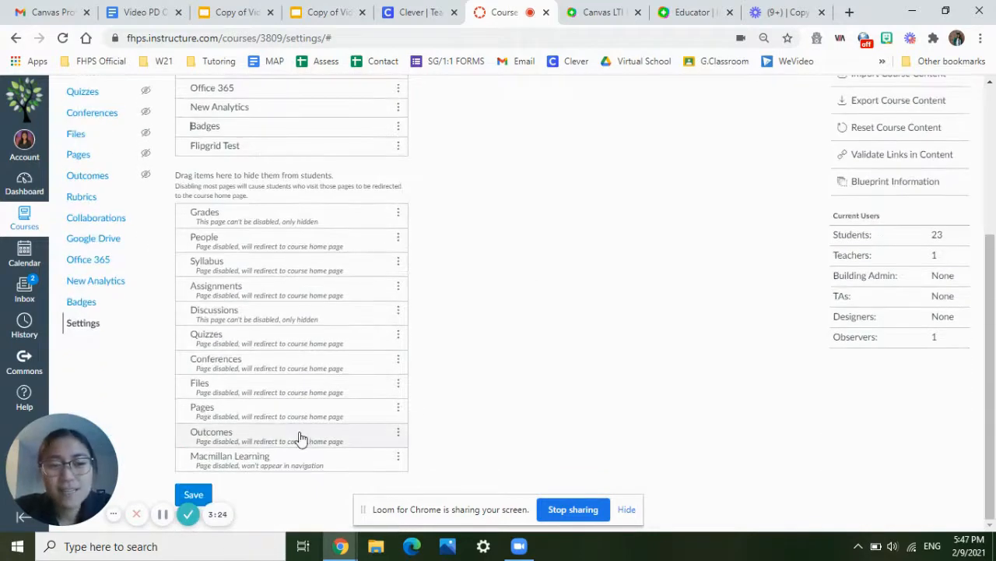
click(193, 494)
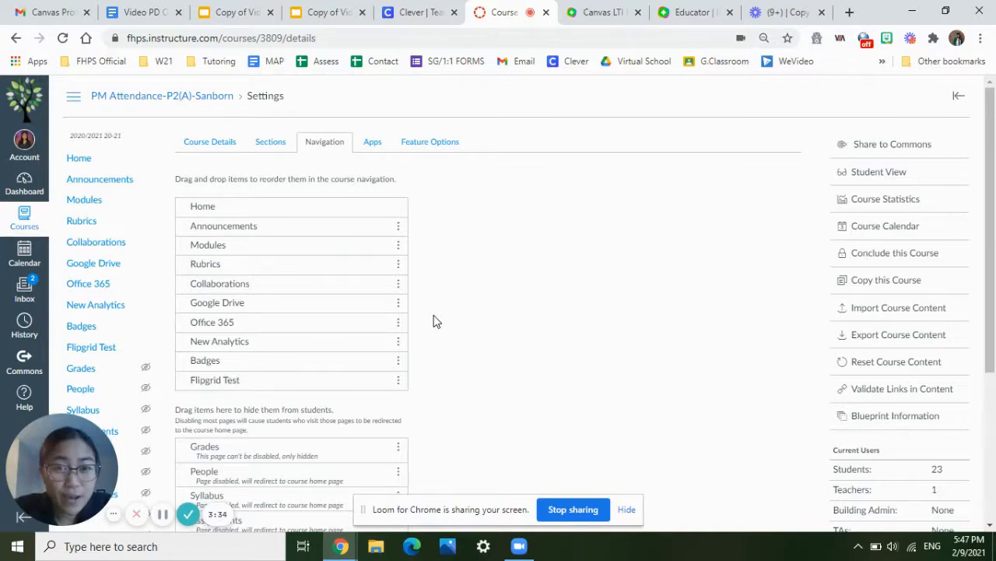
- Enable the hidden Assignments item in the course navigation and save the change
scroll(436, 321, down, 5)
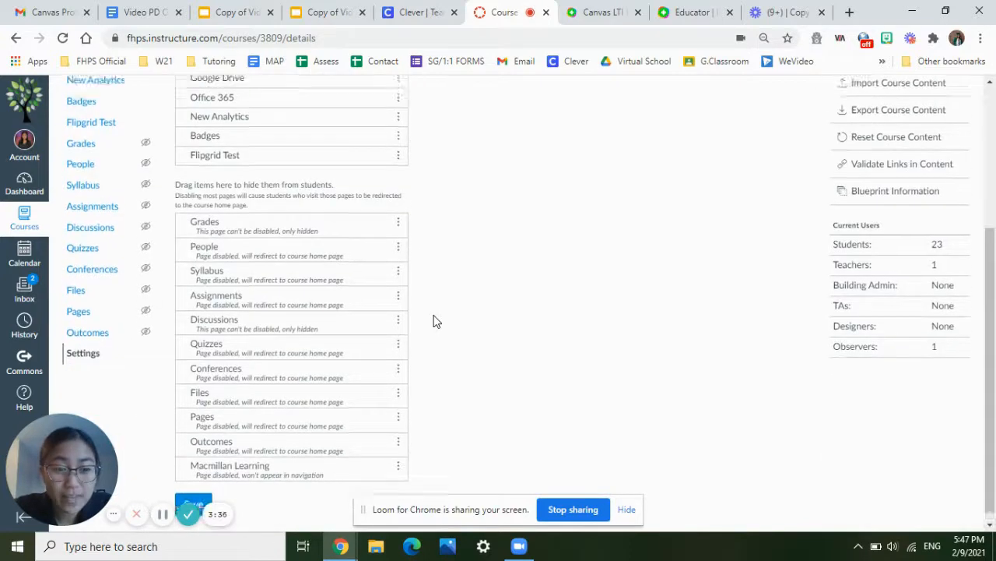
click(399, 288)
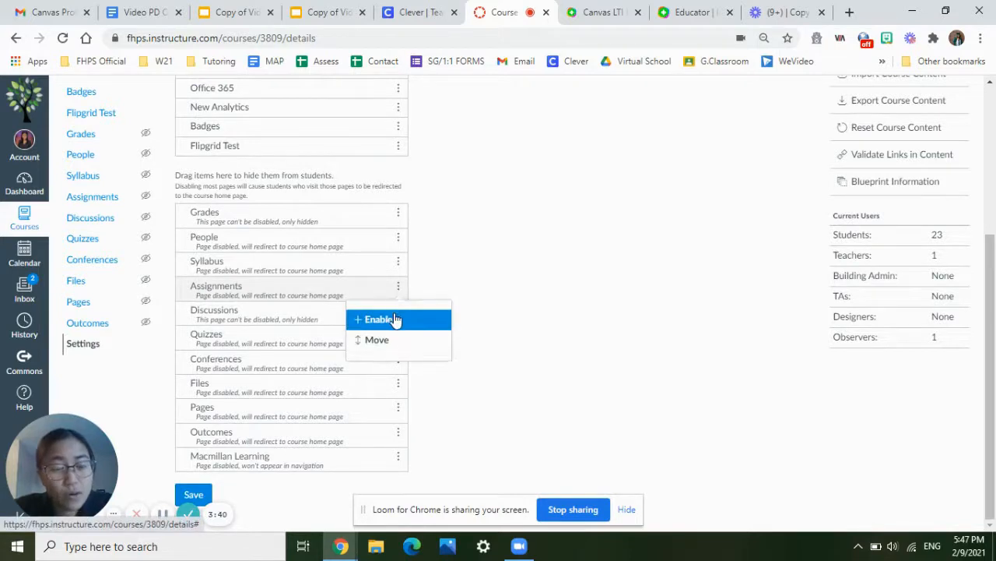
click(396, 319)
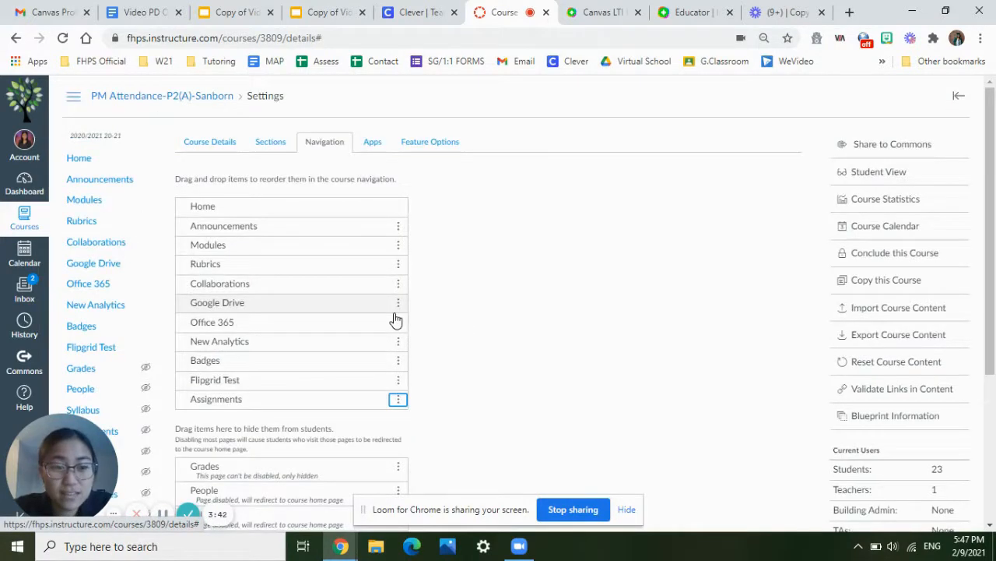
scroll(475, 343, down, 3)
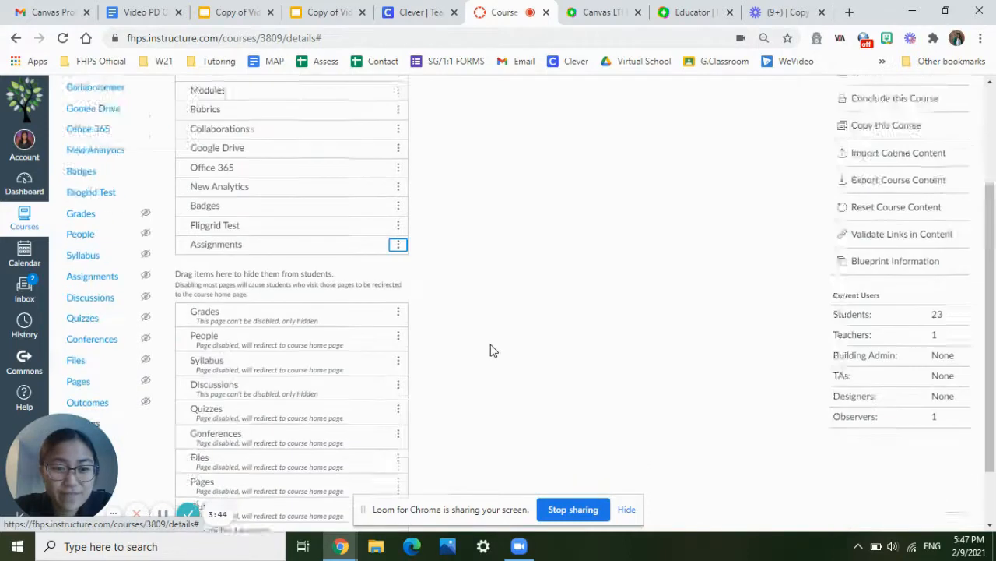
click(200, 492)
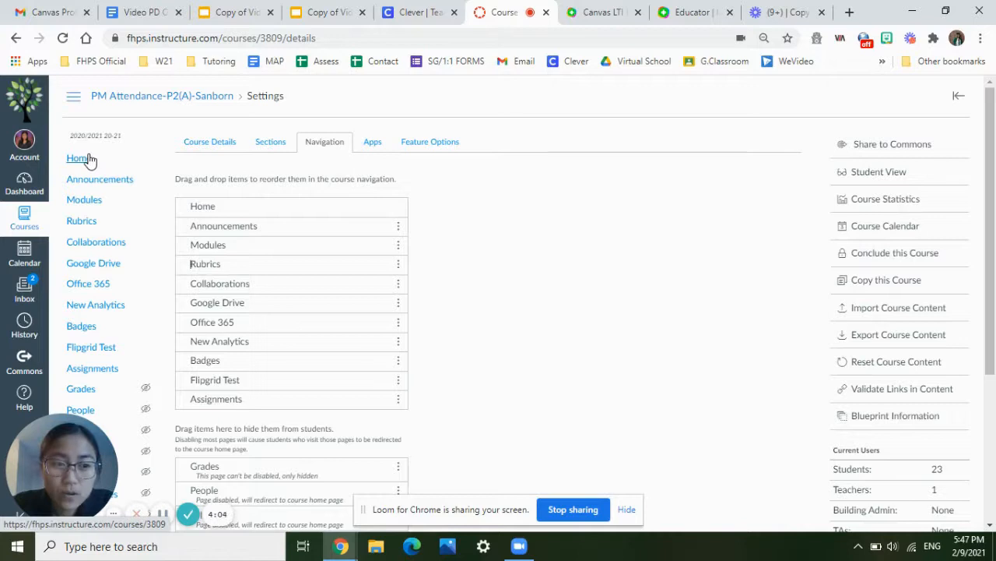
- View the course's Assignments and Modules pages, ending on the Assignments page
scroll(109, 286, down, 2)
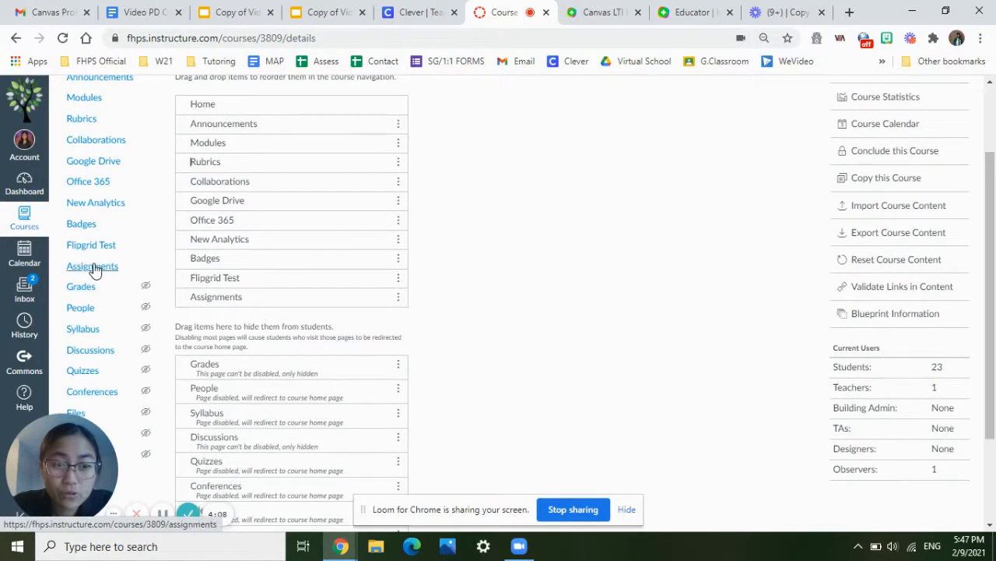
click(93, 267)
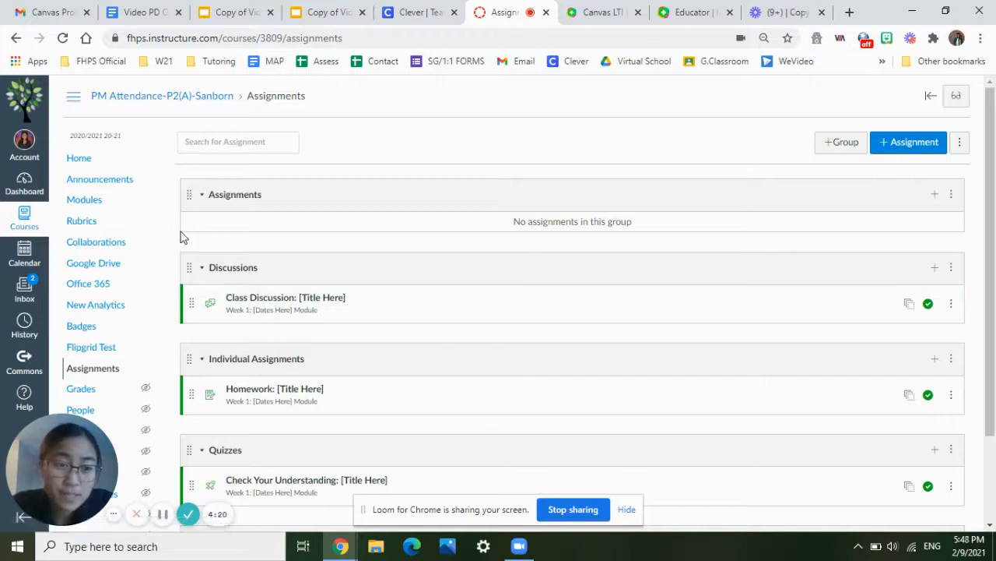
click(83, 200)
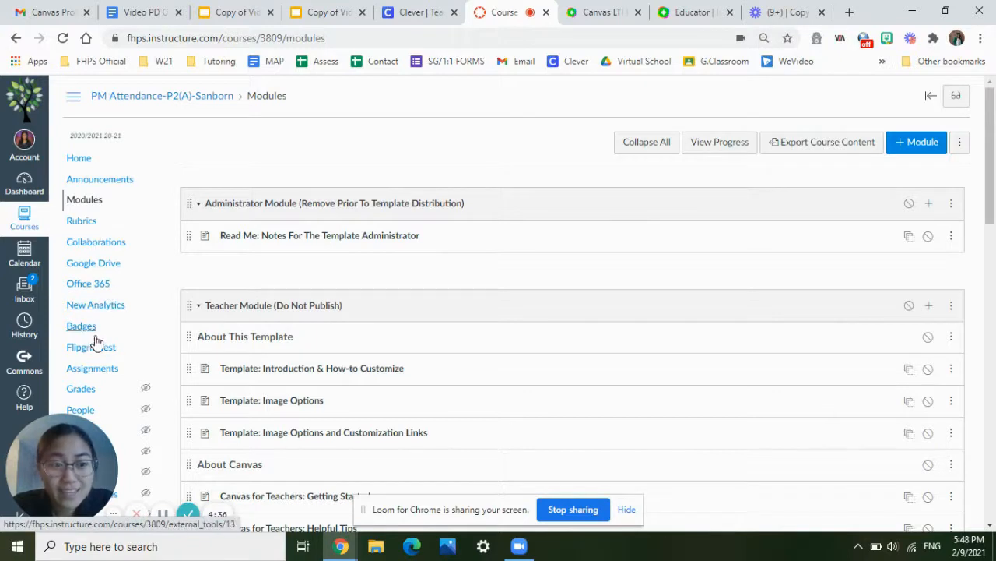
click(97, 368)
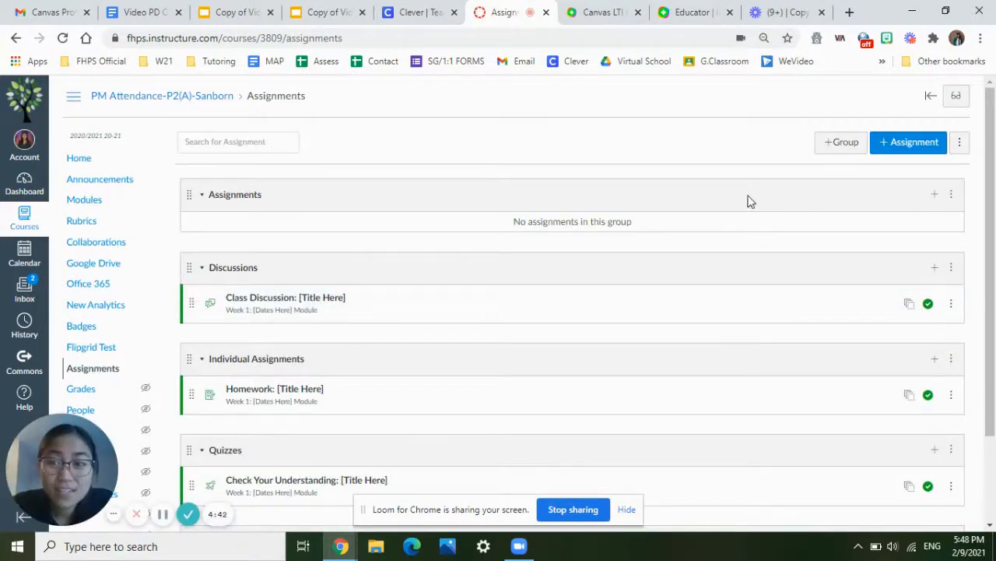
- Create a new assignment named "Feb 9, 2021 FlipGrid Post - Lunar New Year"
click(896, 146)
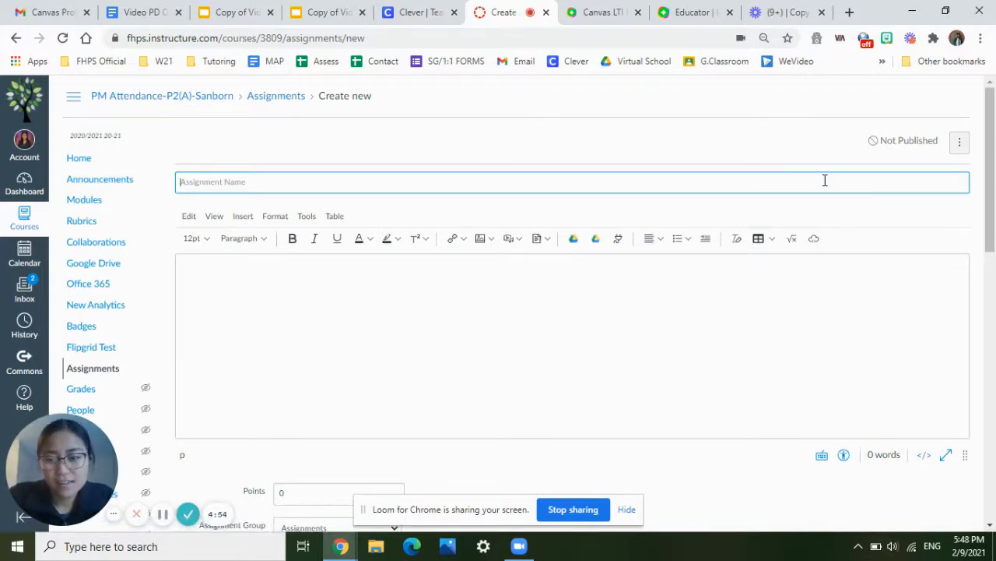
text(Feb)
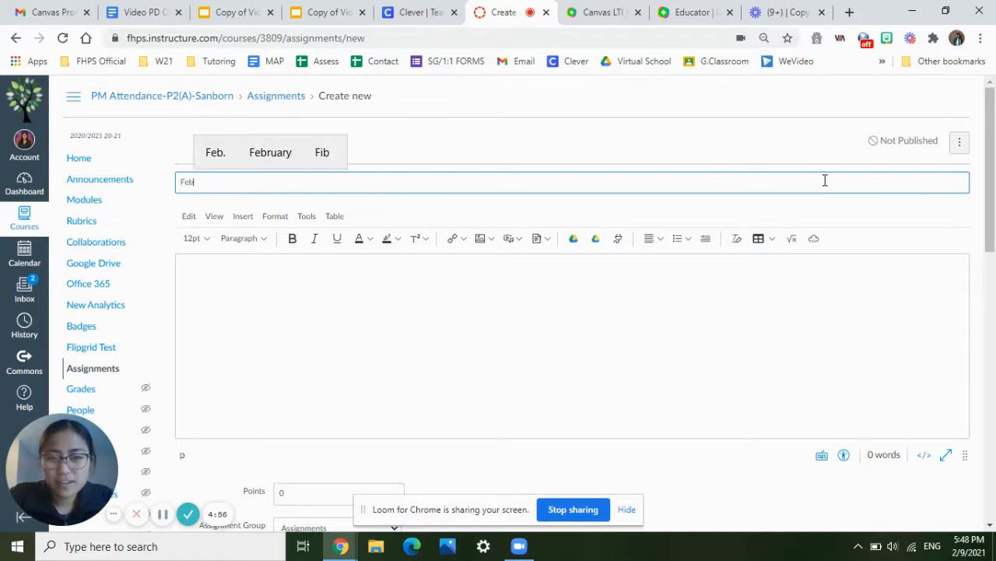
text( 9, 2021 FlipGrid)
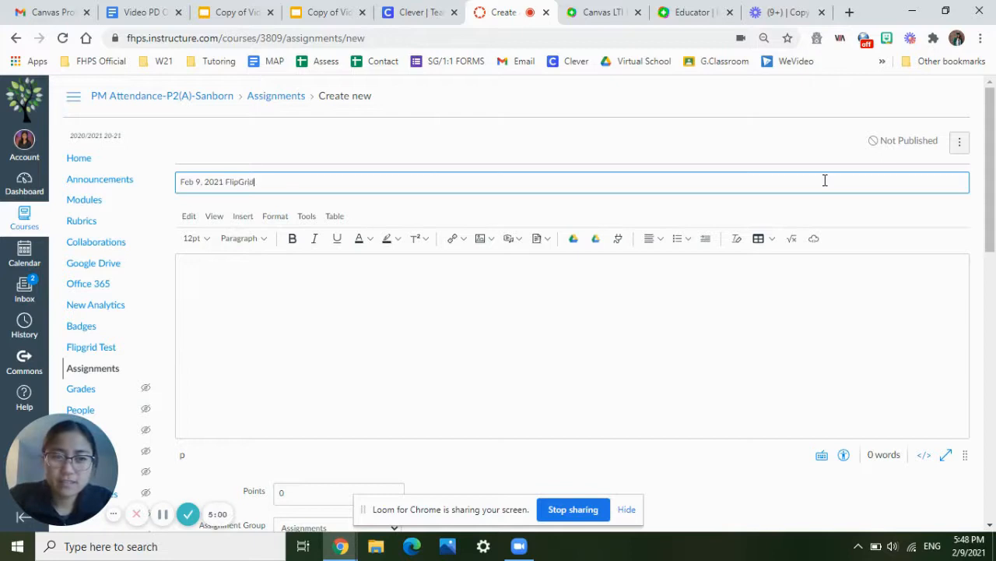
text( Post)
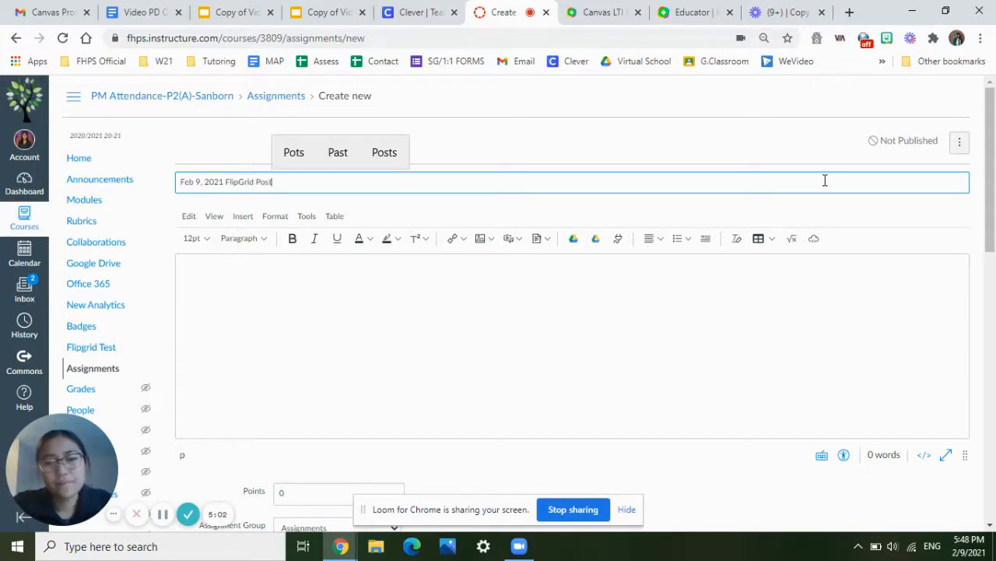
text( - Lunar New Y)
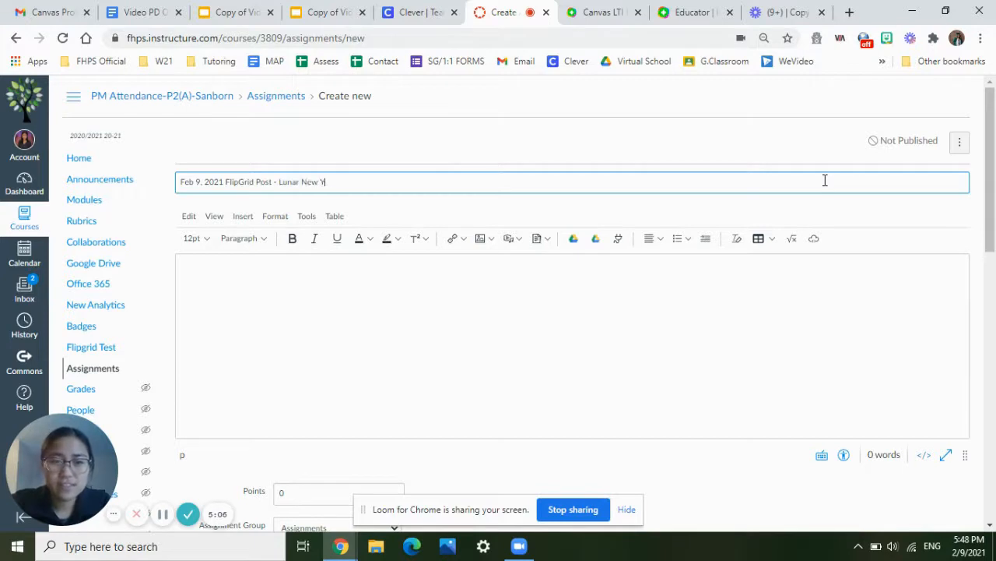
click(743, 262)
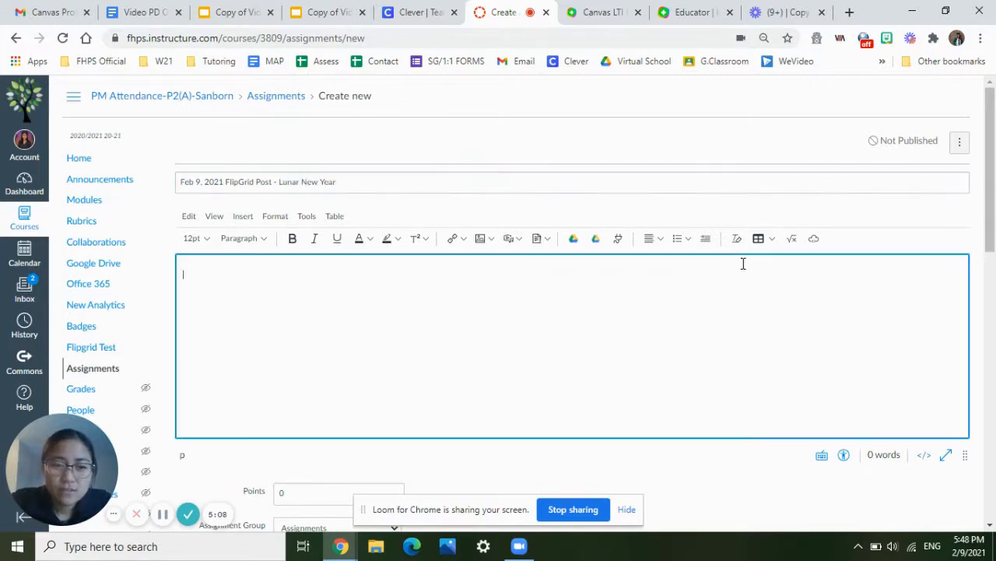
- Set the assignment's submission type to External Tool and select Flipgrid Test as the tool
scroll(743, 263, down, 1)
scroll(743, 263, down, 5)
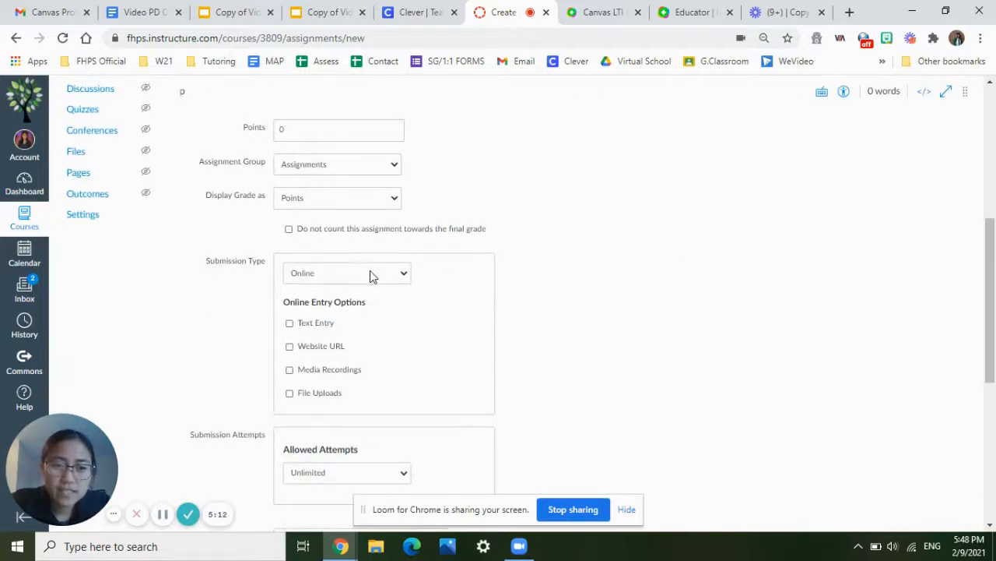
click(370, 274)
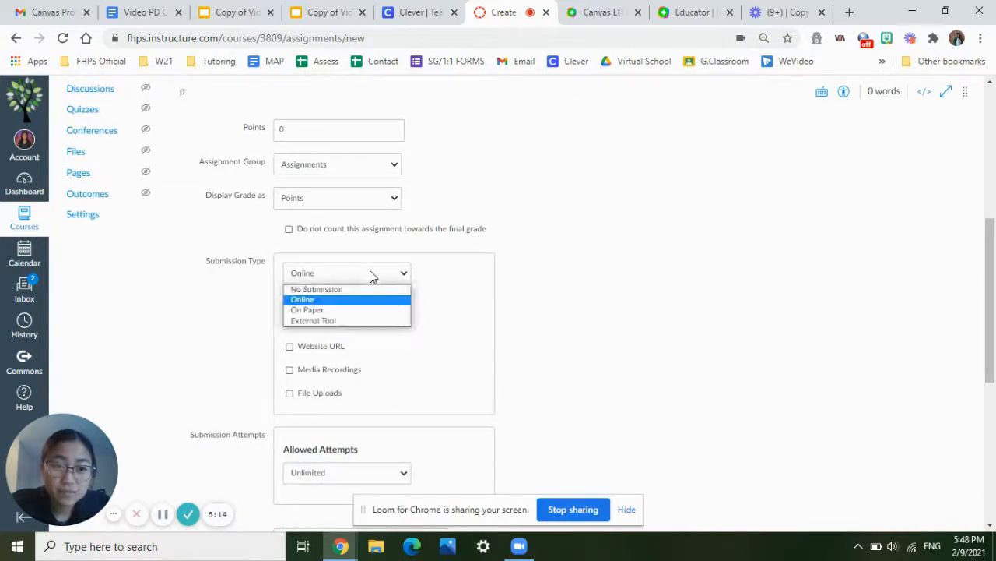
click(347, 322)
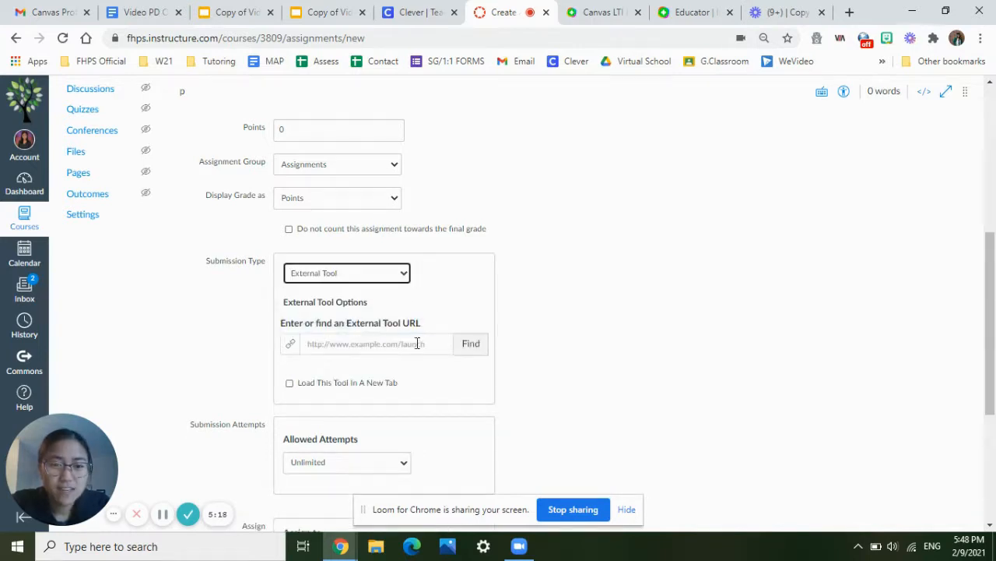
click(470, 355)
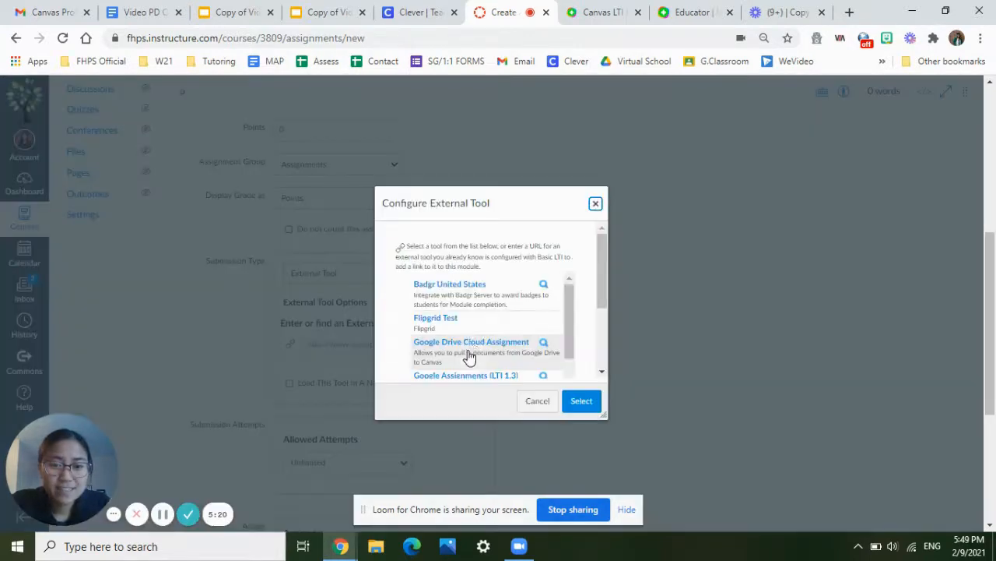
click(440, 321)
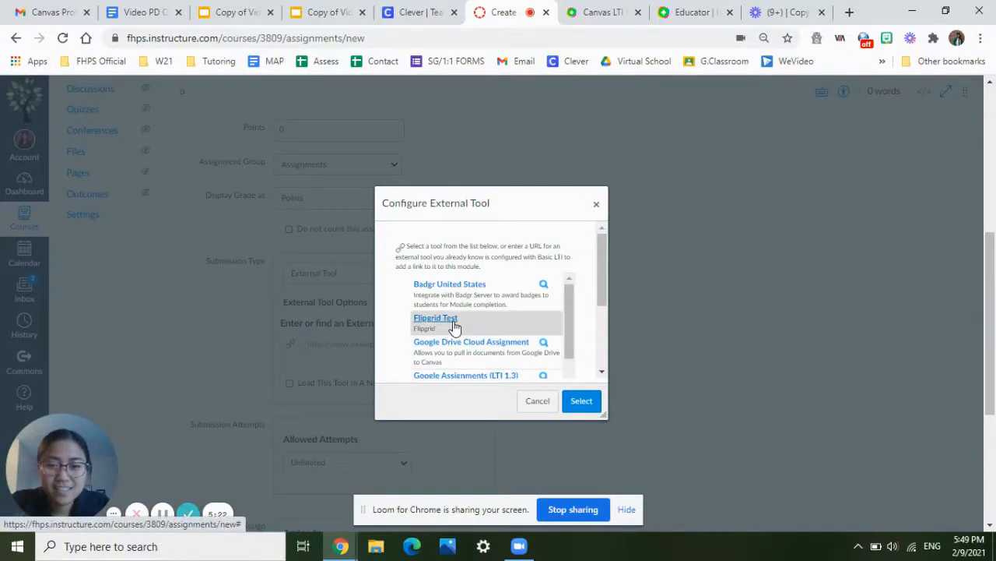
click(584, 402)
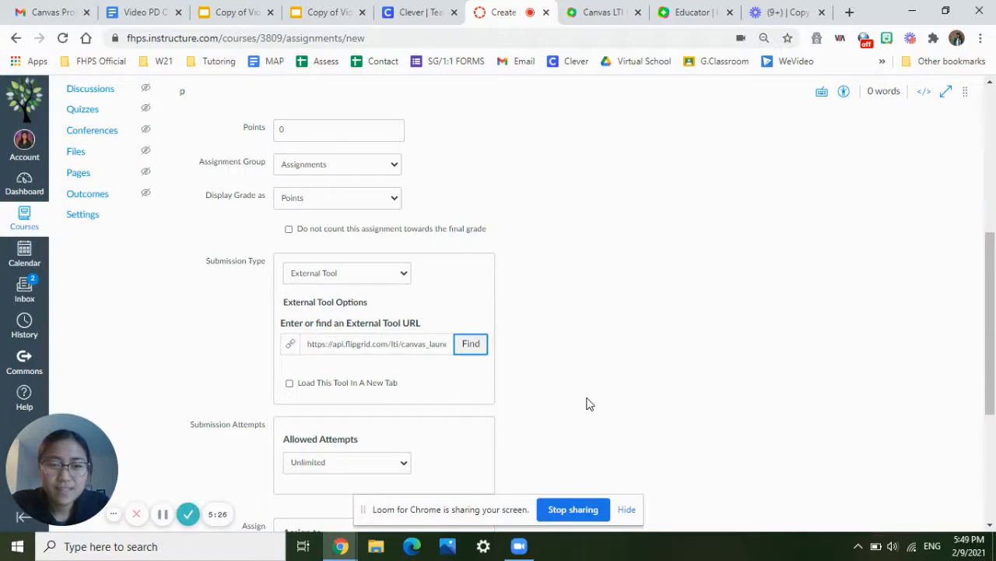
- Set the assignment's points to 10, leaving the grade displayed as Points
scroll(589, 403, down, 3)
scroll(589, 403, up, 2)
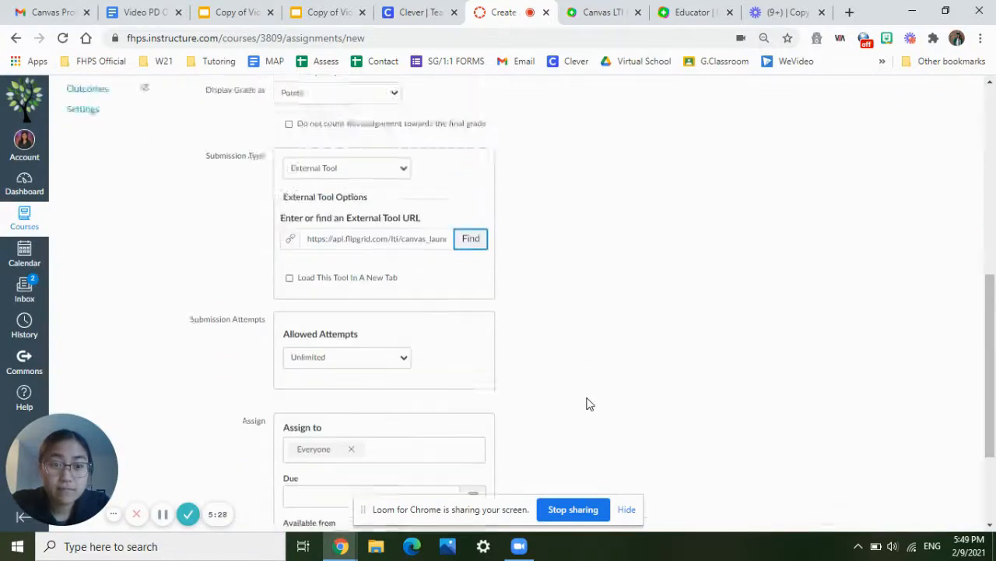
scroll(589, 403, up, 3)
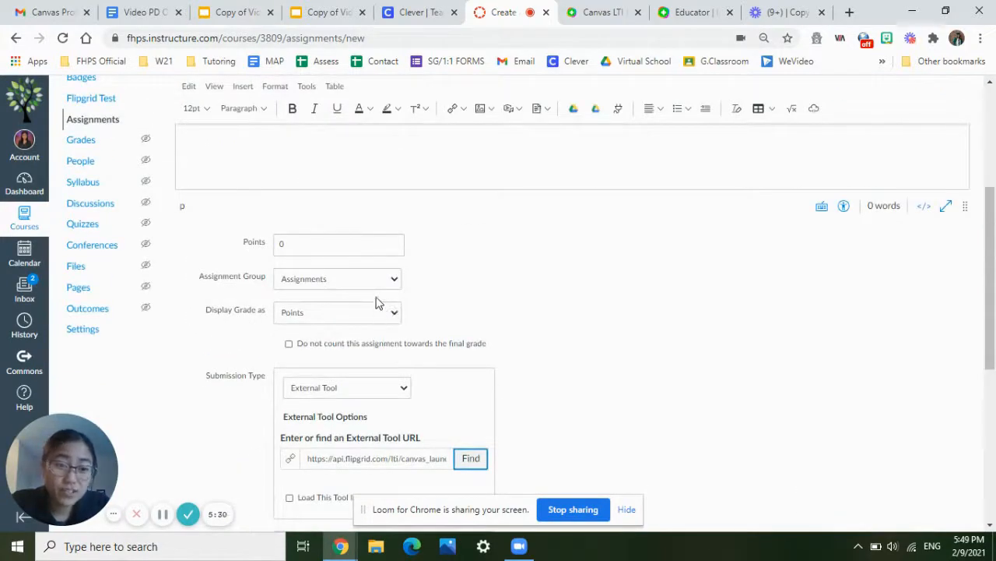
drag(347, 240, 259, 245)
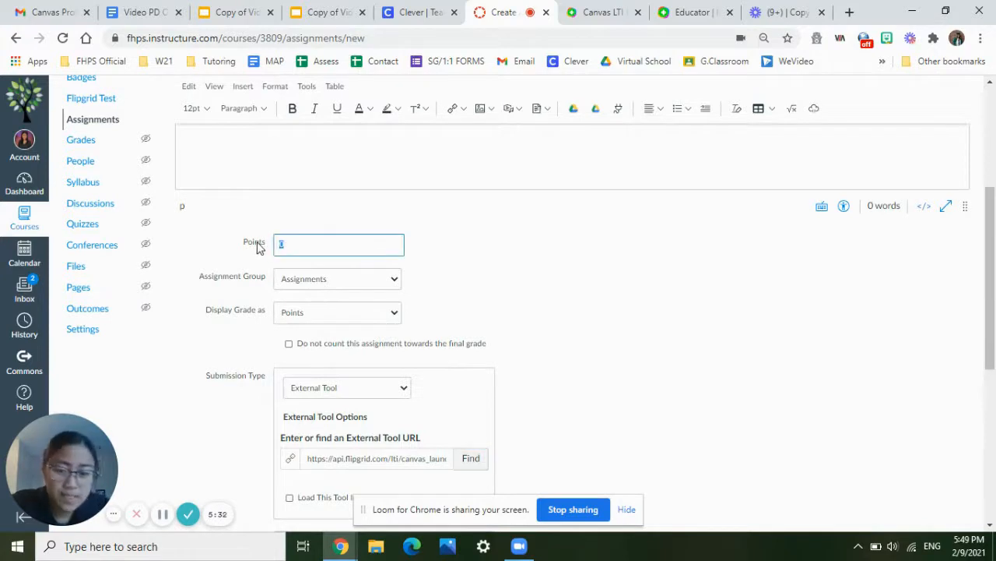
click(372, 315)
click(503, 292)
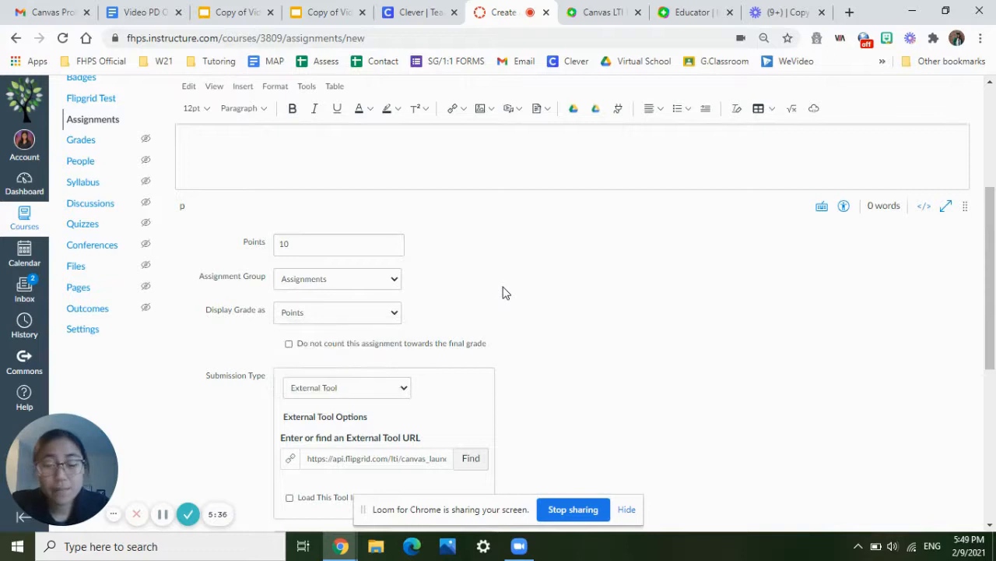
scroll(503, 293, down, 5)
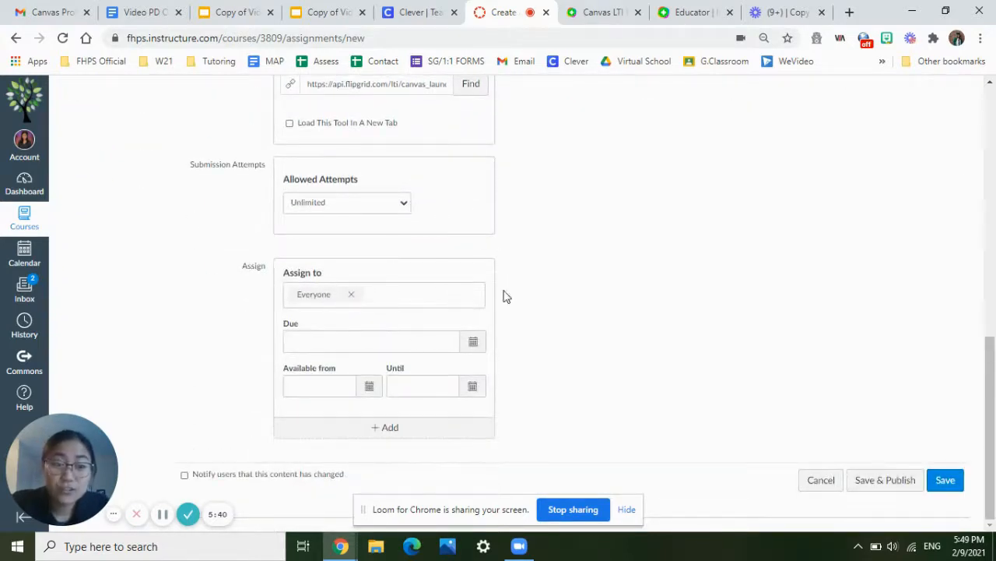
scroll(591, 316, up, 10)
scroll(591, 313, down, 5)
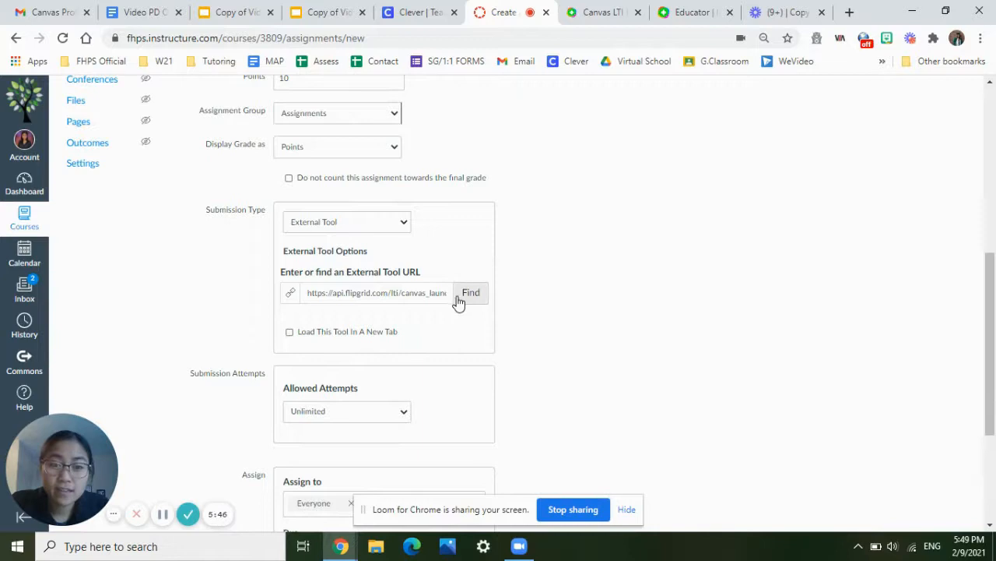
scroll(547, 302, up, 5)
click(546, 297)
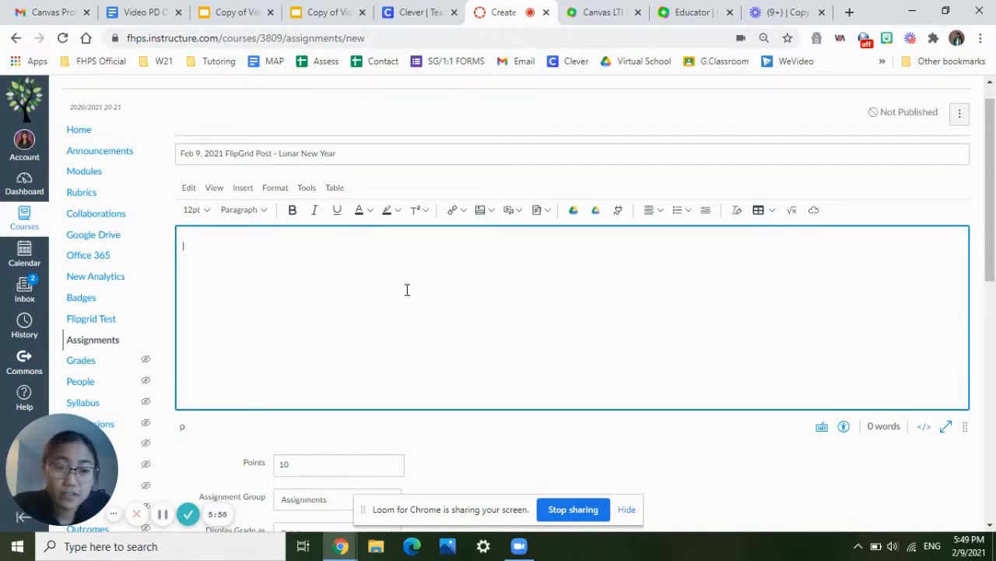
click(163, 514)
click(163, 514)
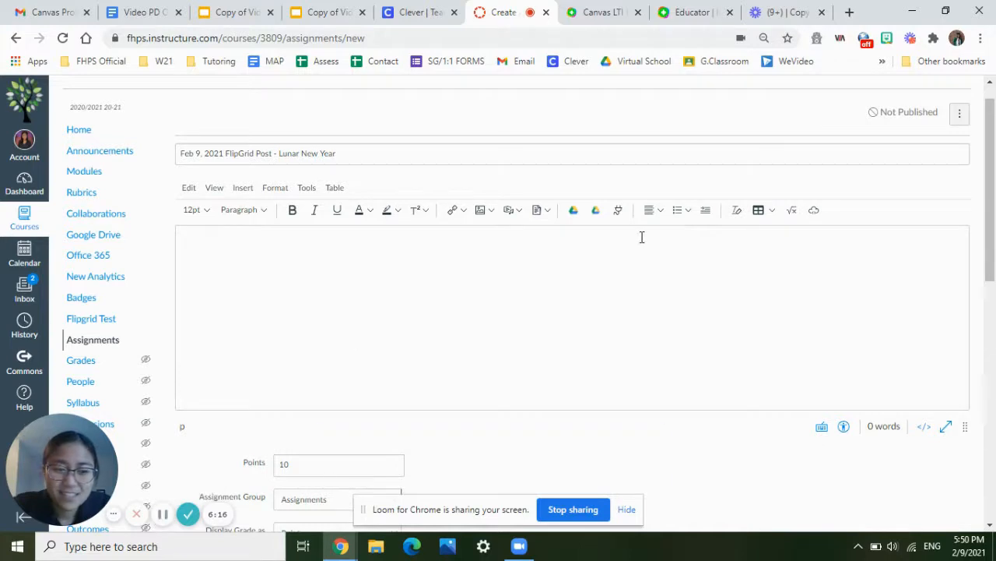
- Find and open the Chinese/Lunar New Year Bitmoji Classroom presentation in a new browser tab, using the search word "chinese"
click(850, 16)
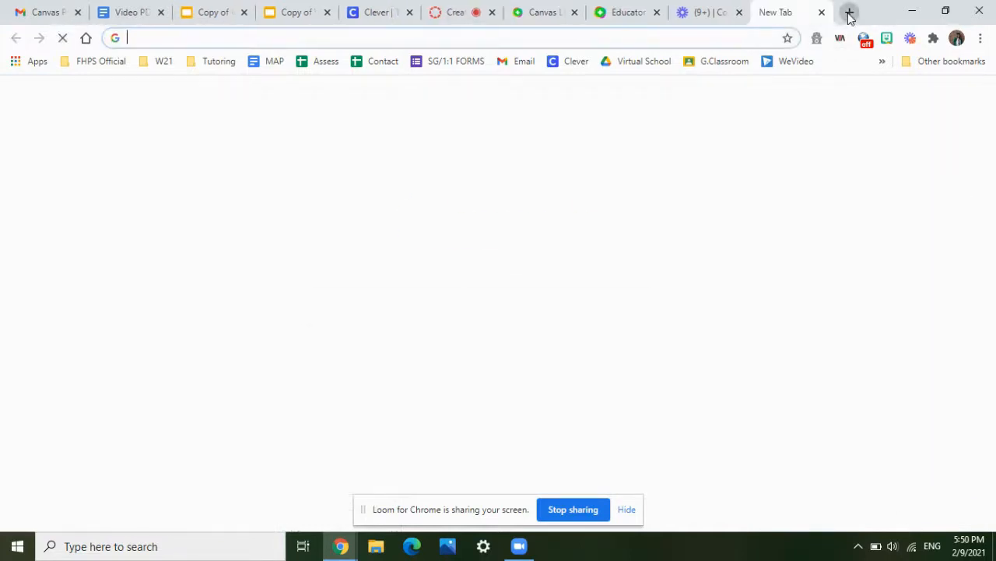
text(chinese)
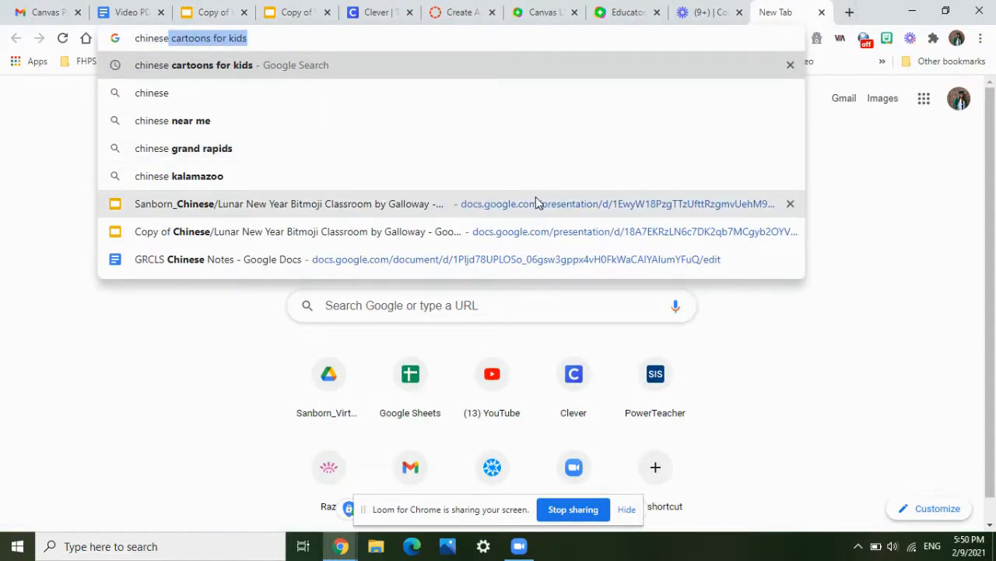
click(535, 203)
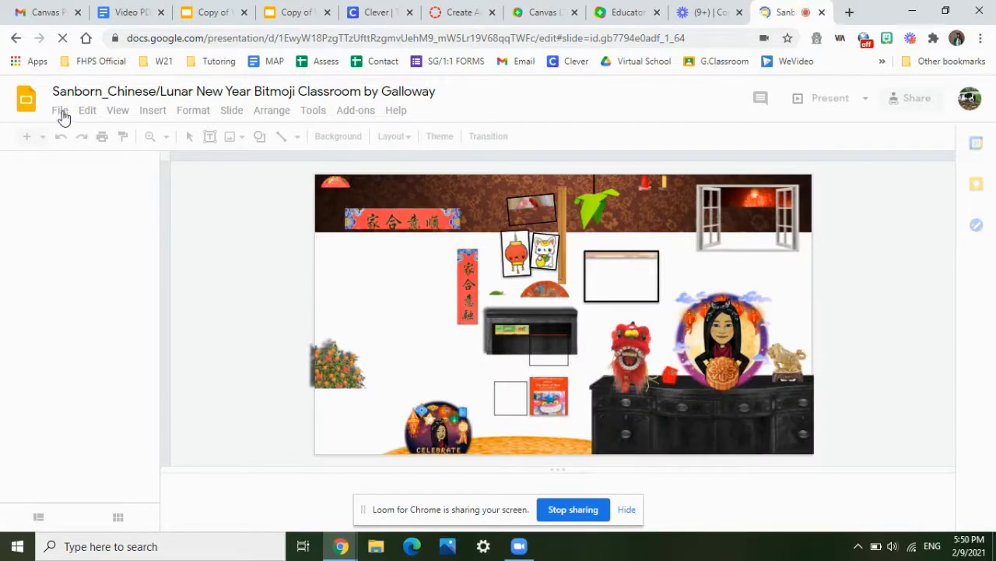
- Copy the presentation's embed code from the Publish to the web options
click(65, 117)
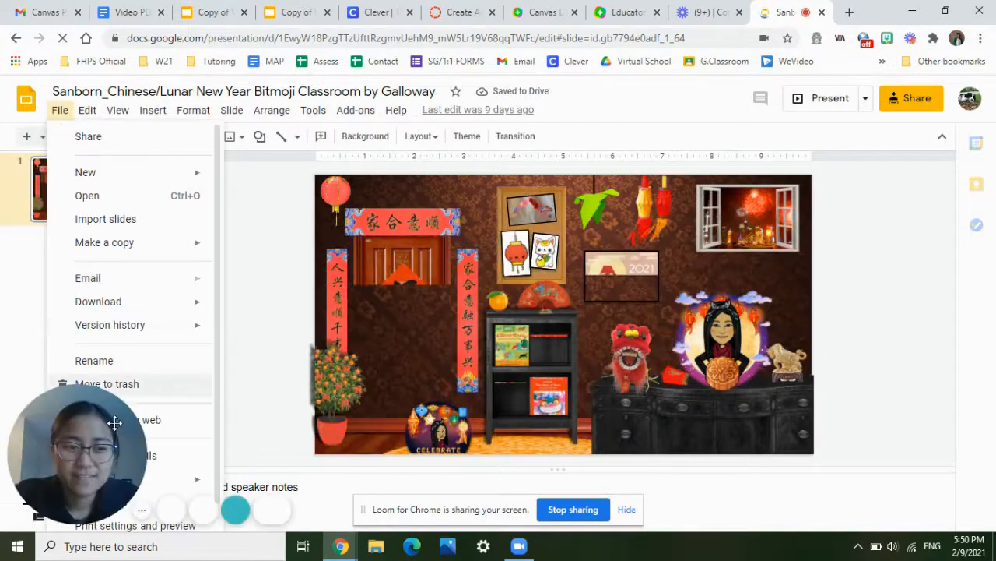
click(185, 426)
click(66, 111)
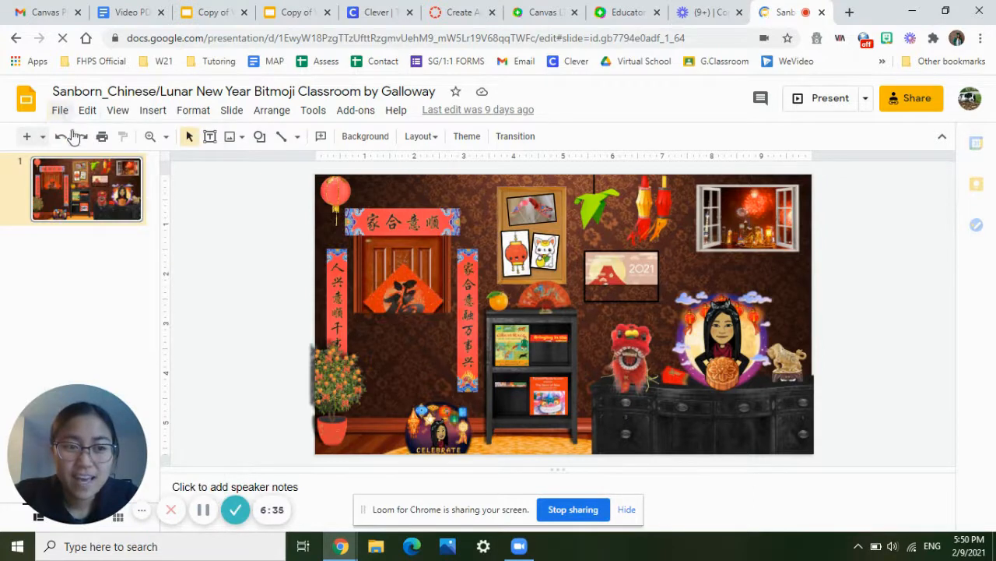
click(165, 423)
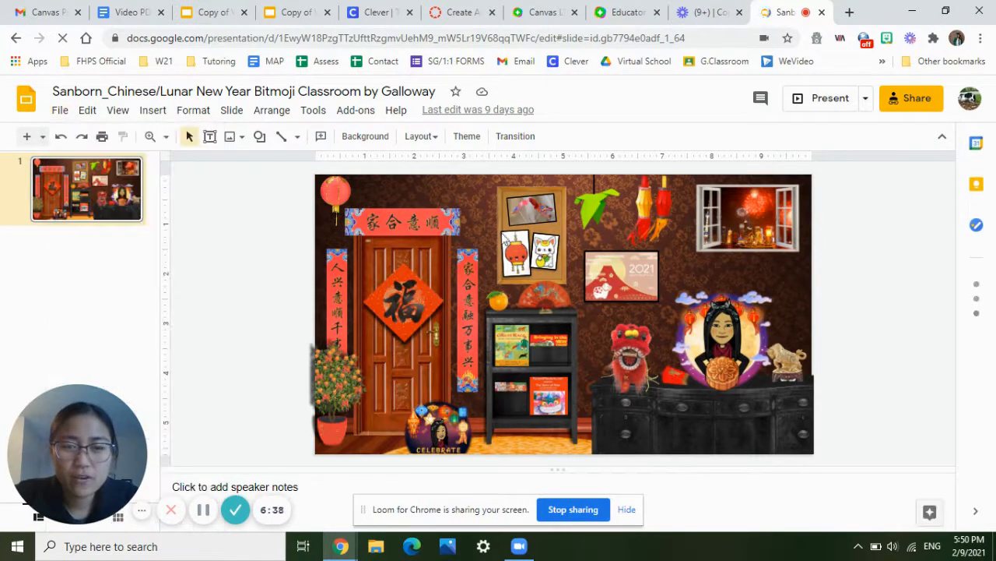
click(475, 208)
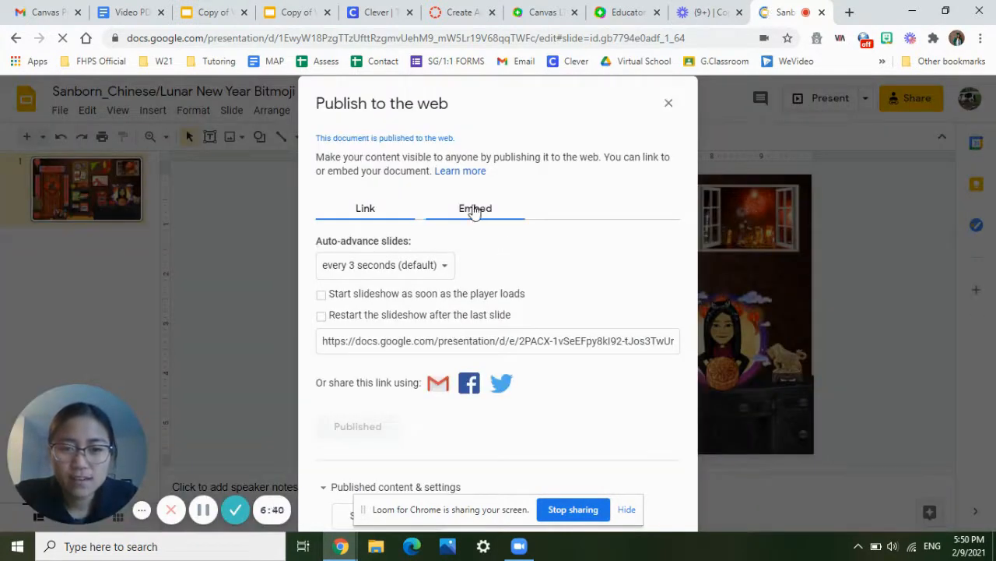
click(461, 336)
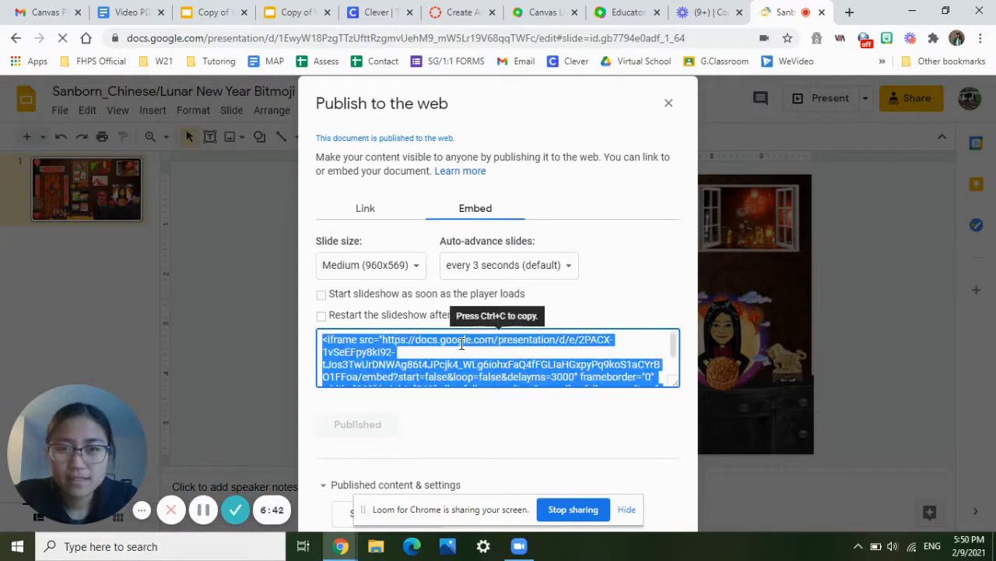
- Switch back to the Canvas assignment and embed the presentation in its description with the copied embed code
click(451, 10)
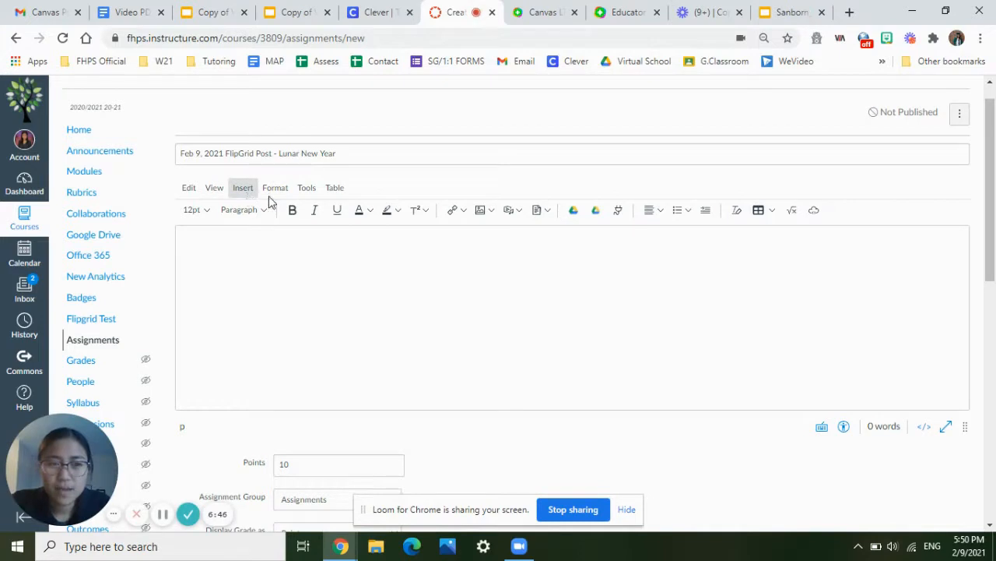
click(243, 188)
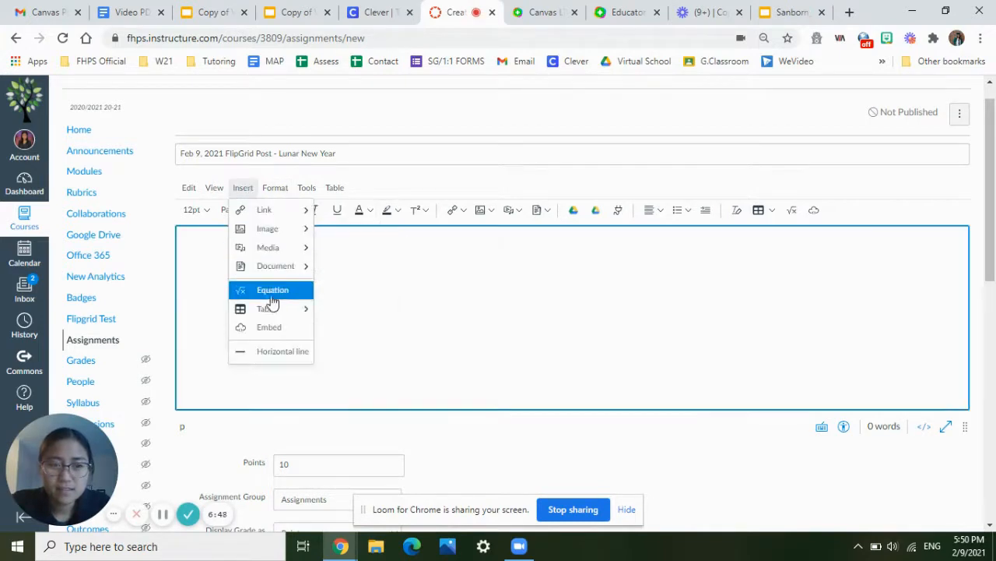
click(272, 327)
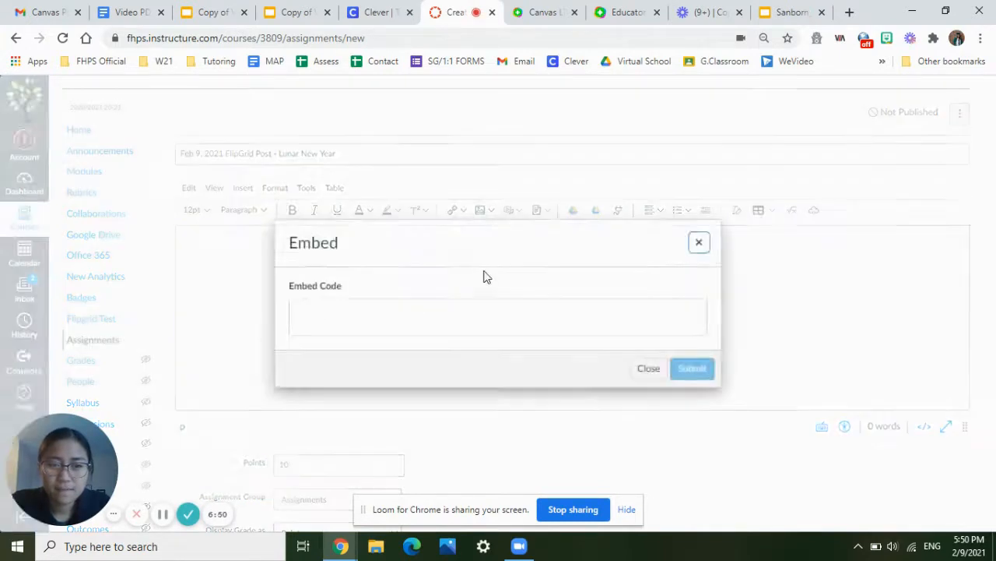
click(466, 319)
key(ctrl+v)
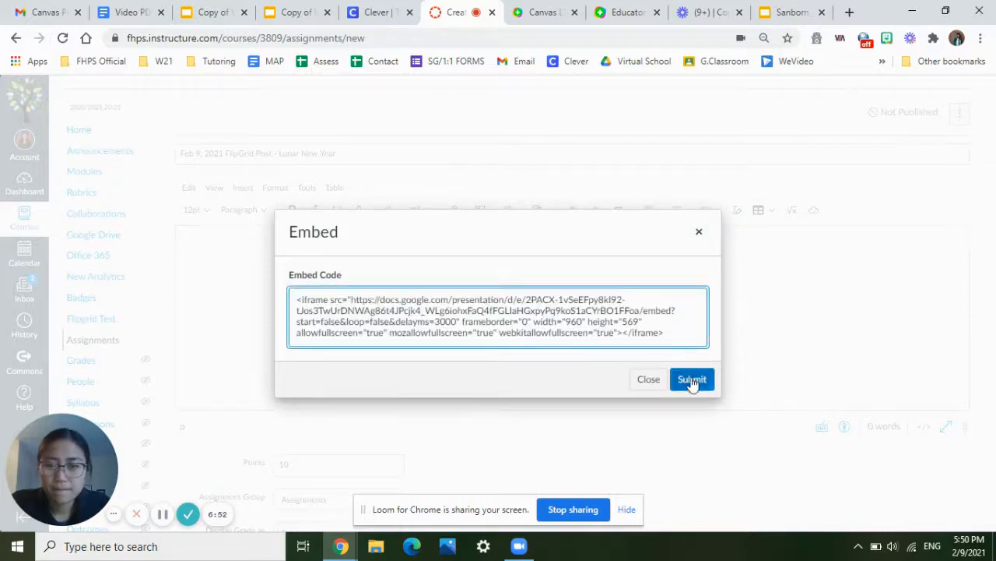
click(692, 369)
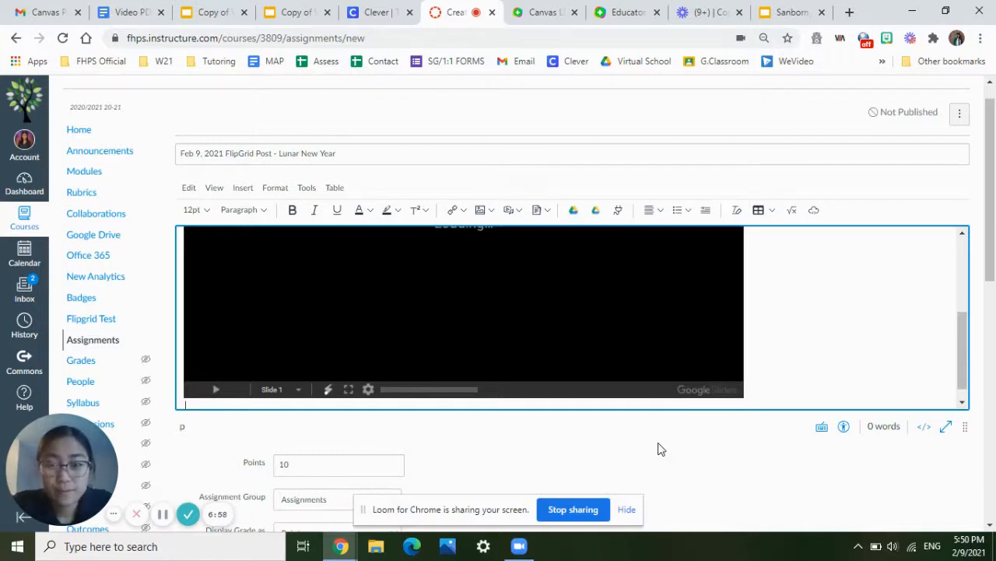
- Check the embedded presentation and the remaining assignment settings, and save and publish the assignment
scroll(661, 449, down, 10)
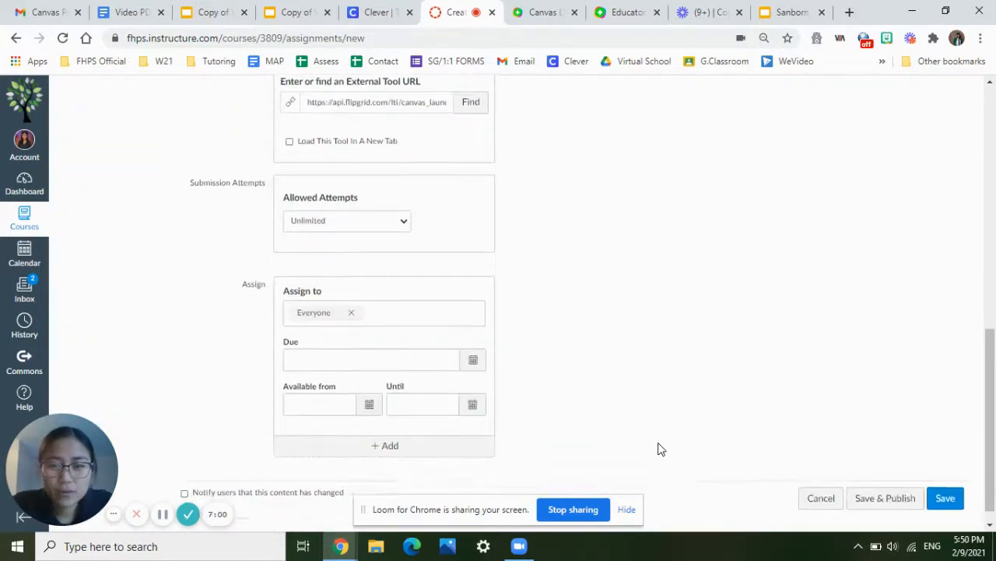
scroll(661, 449, up, 10)
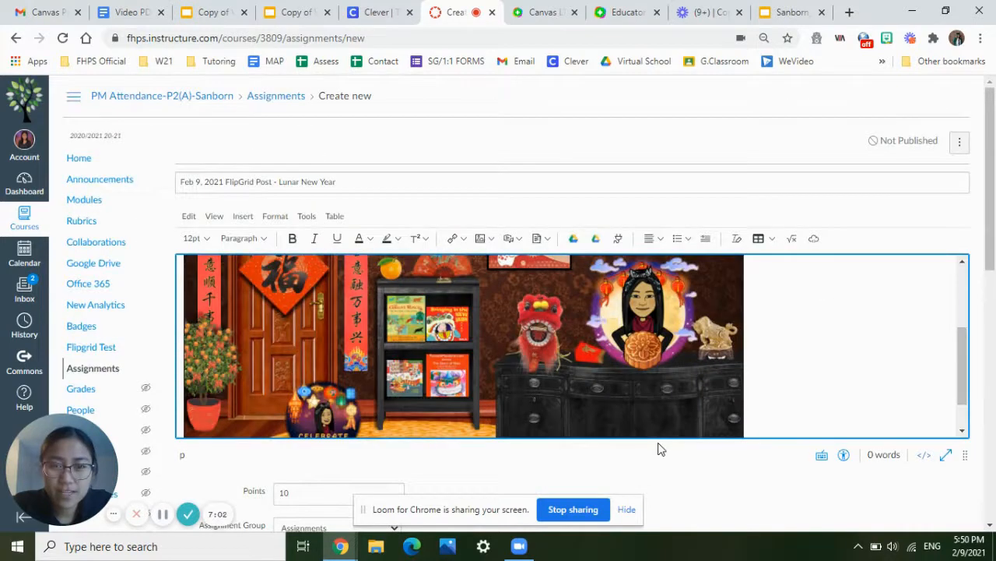
scroll(661, 450, down, 15)
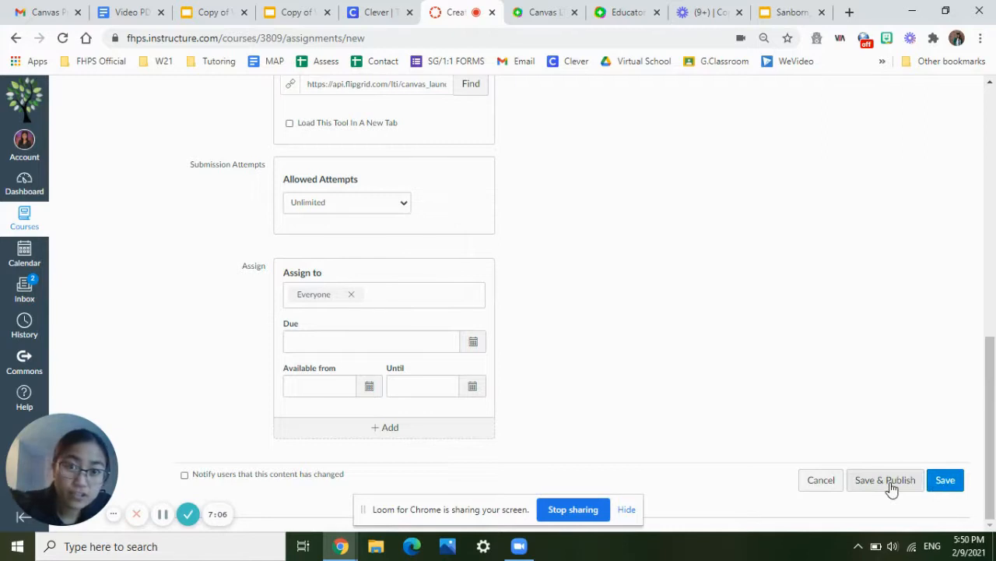
click(887, 480)
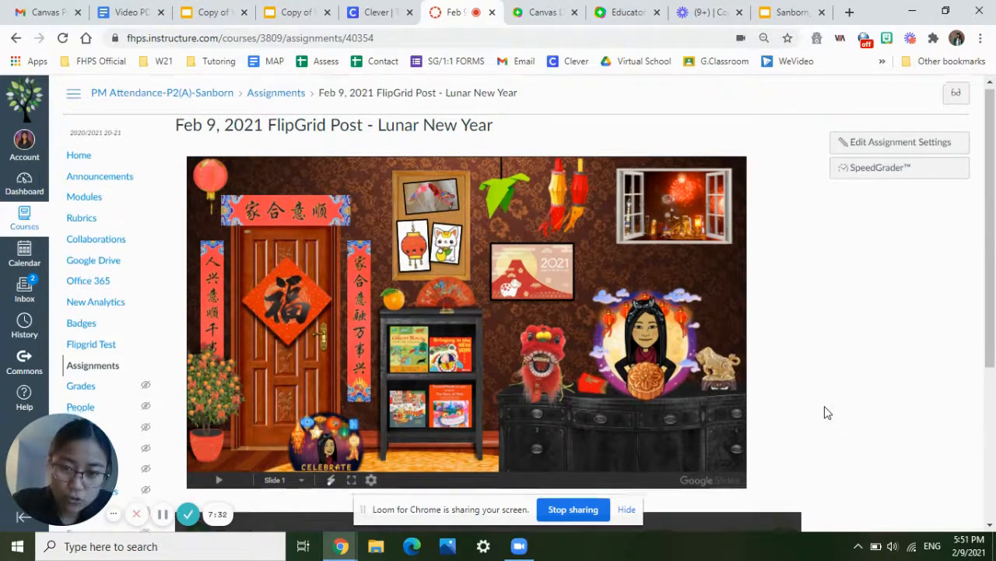
- Connect Flipgrid to Canvas by creating a course group from the published assignment
scroll(828, 413, down, 3)
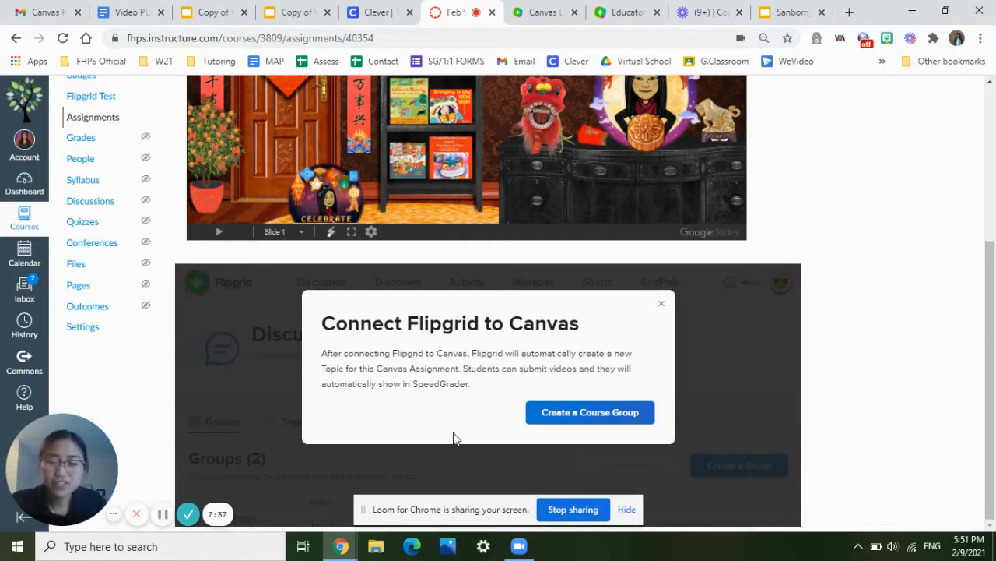
click(546, 419)
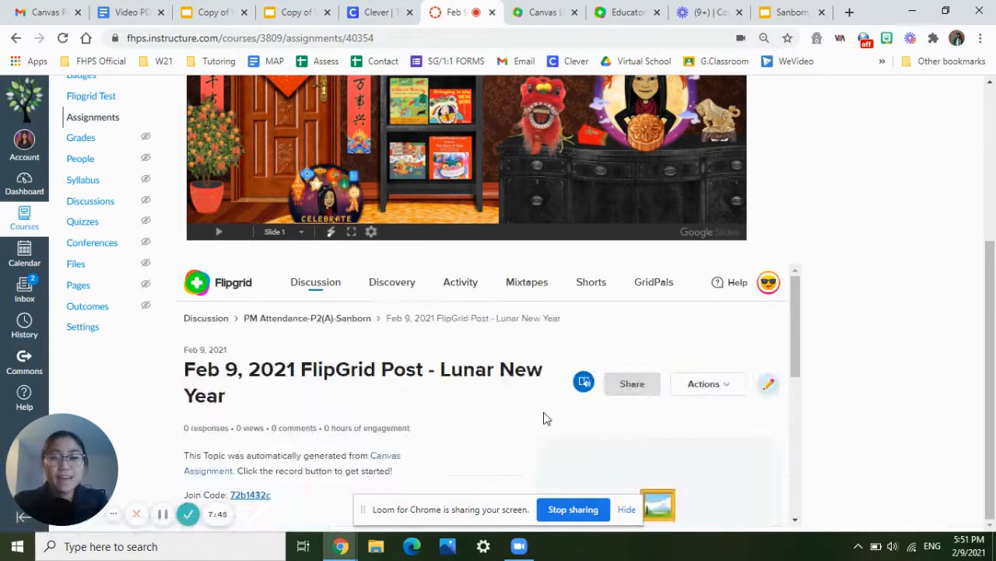
- Look over the connected Flipgrid topic on the assignment page and open the topic for editing
scroll(545, 418, down, 5)
scroll(544, 411, up, 2)
scroll(544, 412, down, 3)
scroll(545, 418, up, 4)
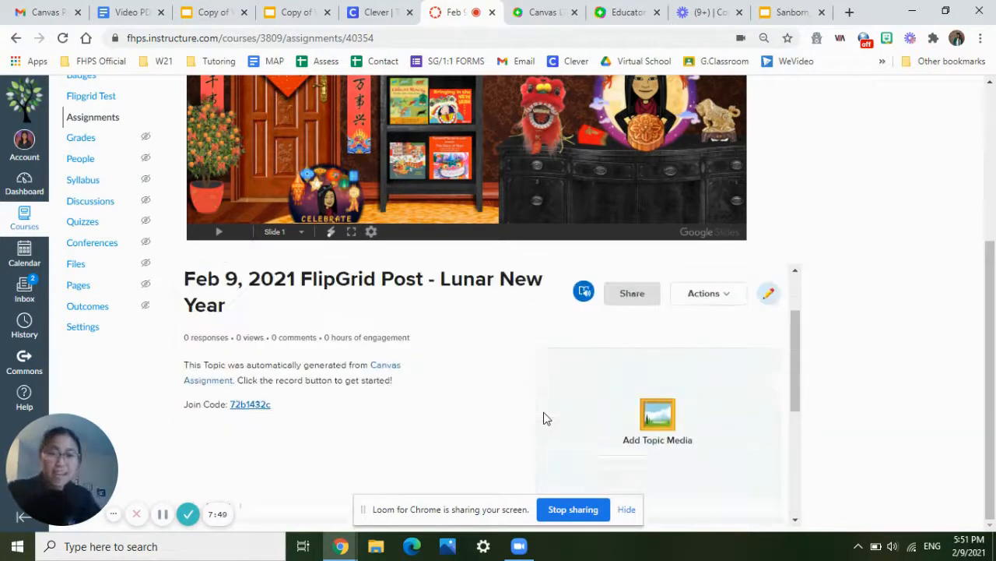
click(543, 416)
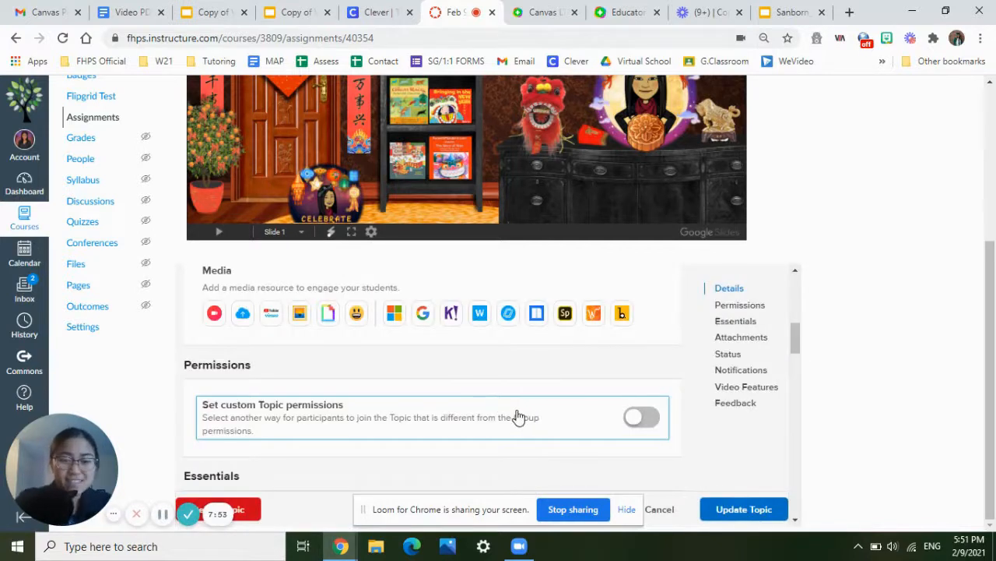
- Review the topic's title, prompt, media, permissions, essentials, status and feedback settings, and save with Update Topic
scroll(589, 439, down, 10)
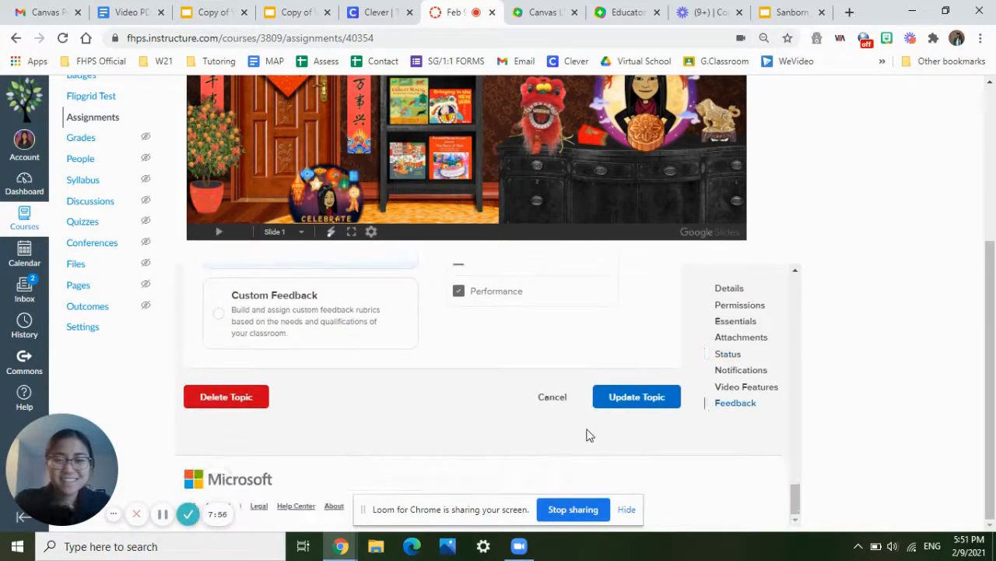
scroll(589, 436, up, 10)
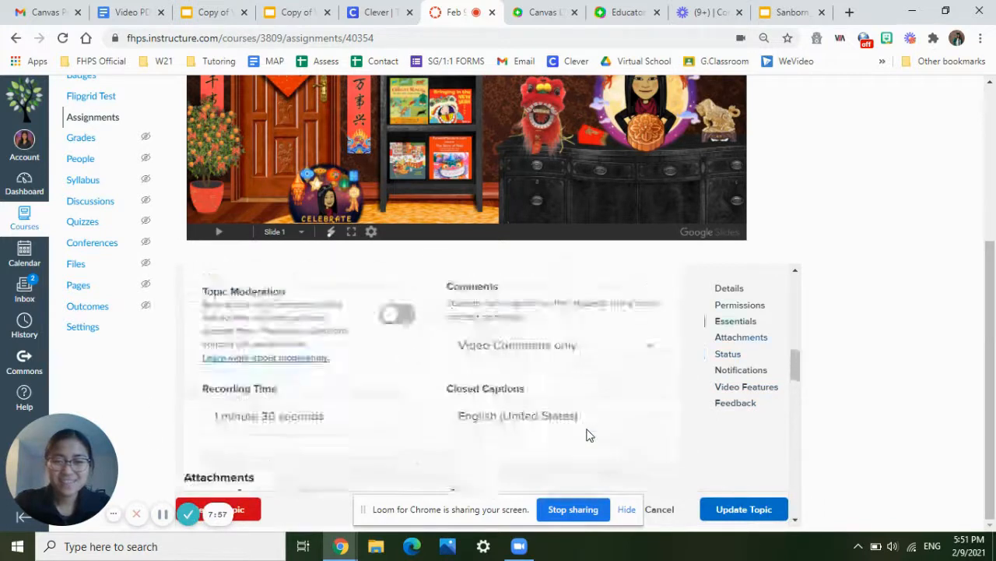
scroll(590, 436, up, 5)
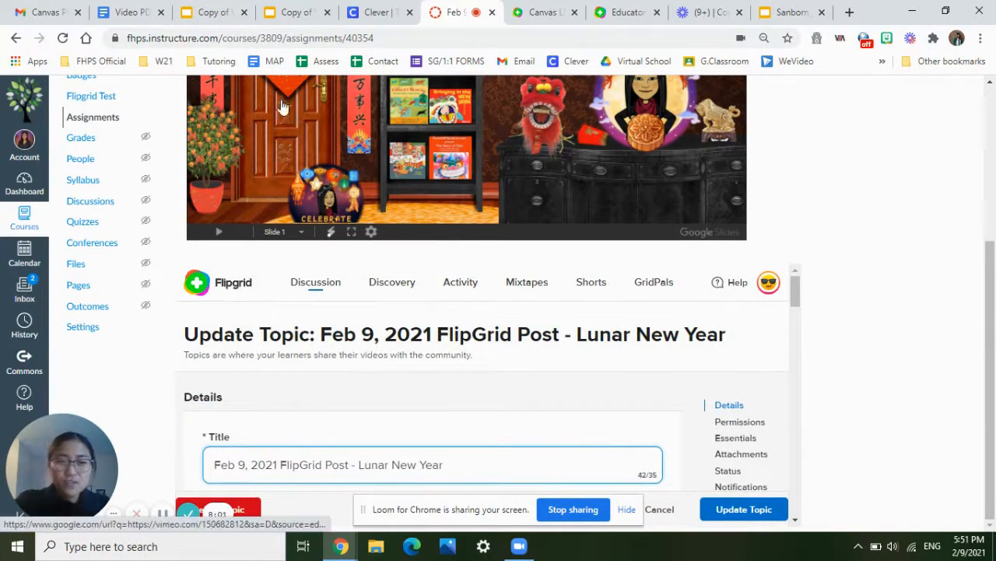
scroll(460, 379, down, 3)
scroll(425, 351, up, 1)
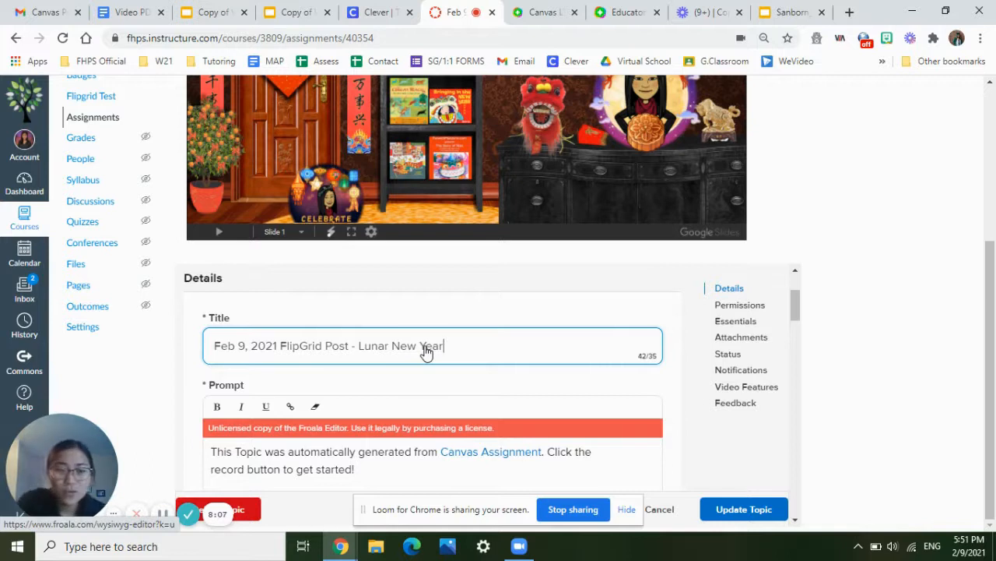
scroll(426, 352, down, 5)
scroll(426, 352, up, 3)
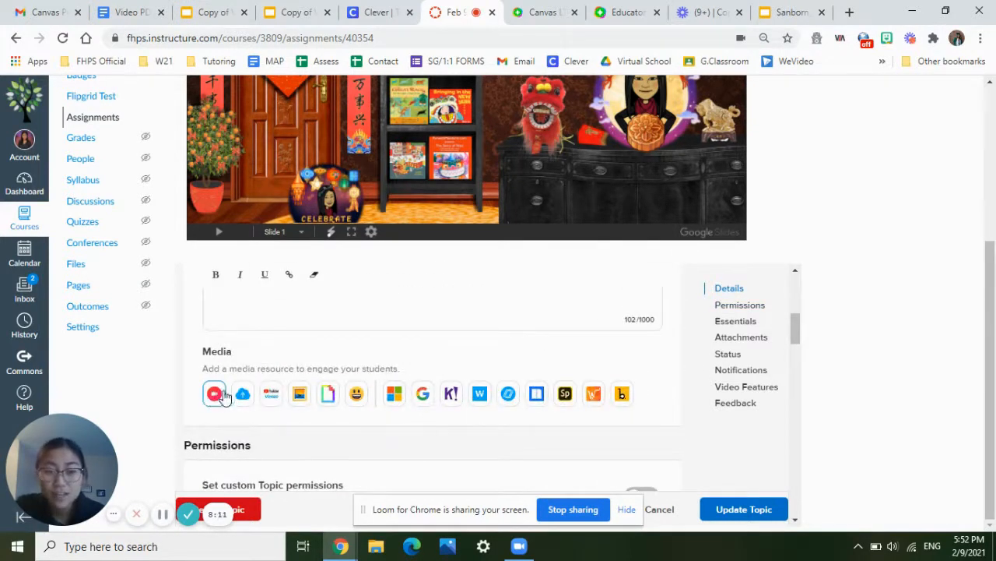
scroll(329, 397, down, 5)
scroll(330, 397, up, 3)
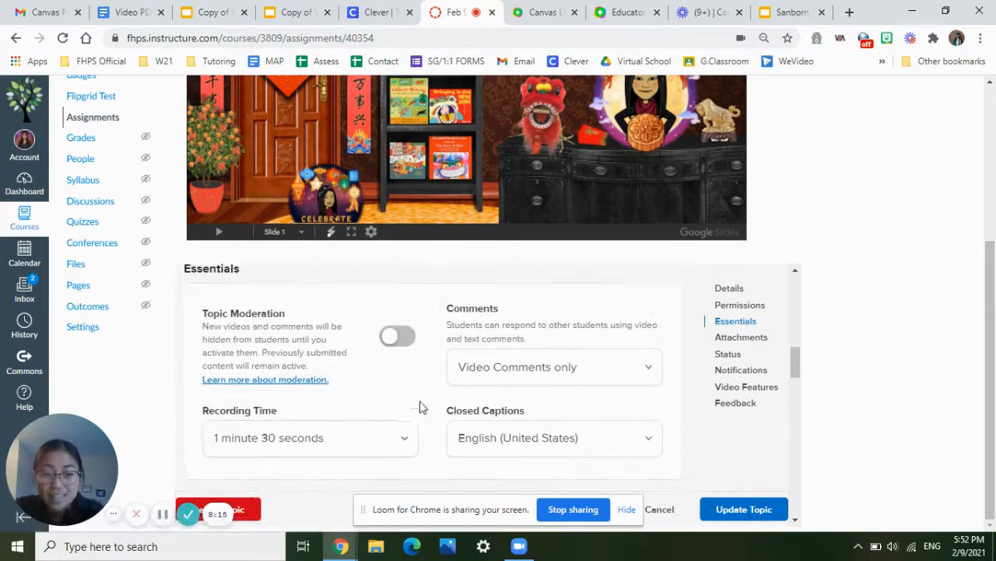
scroll(440, 422, down, 5)
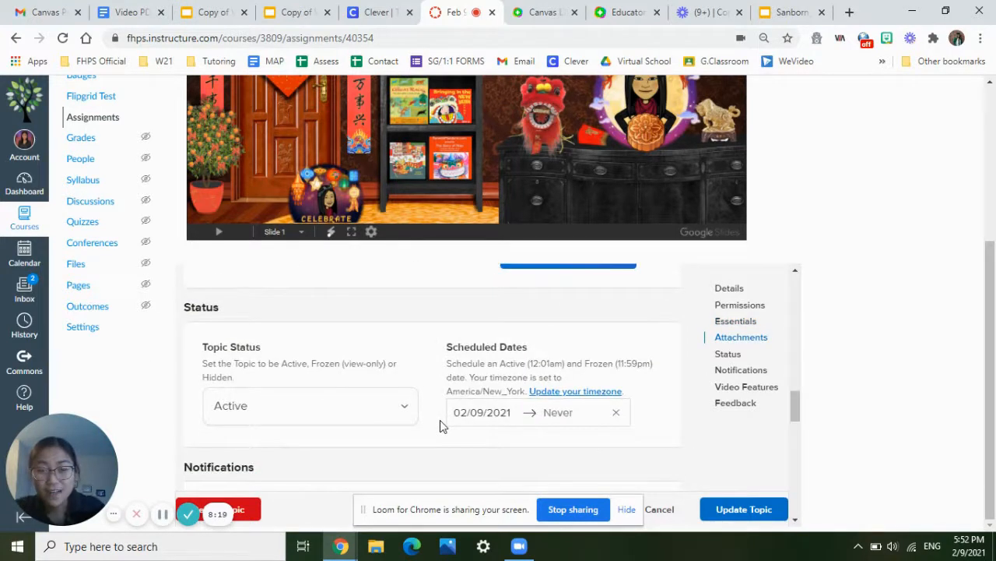
scroll(440, 425, down, 1)
scroll(440, 425, down, 2)
scroll(439, 426, down, 6)
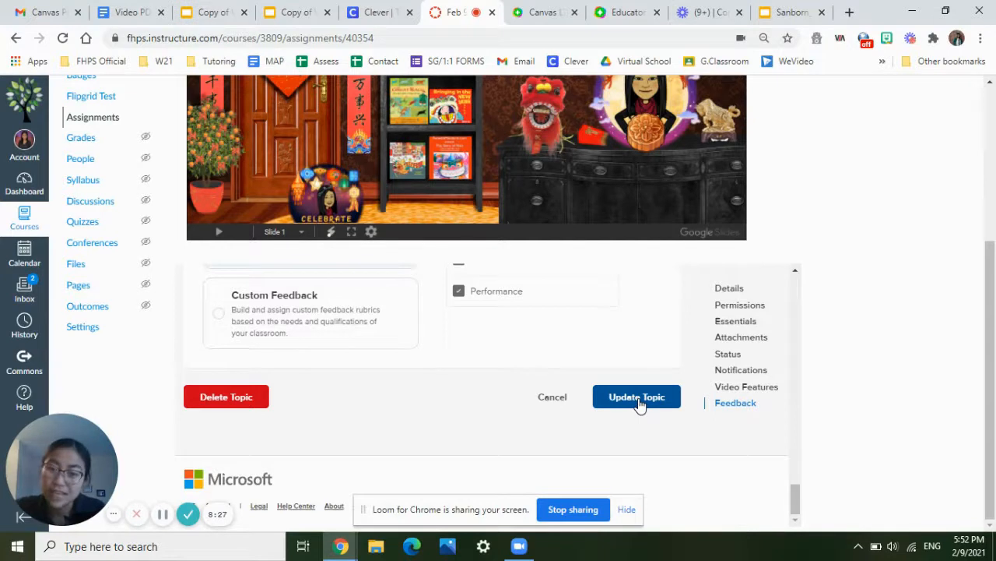
click(638, 397)
- Examine the saved topic's details and responses area, and the embedded presentation on the assignment page
scroll(495, 419, down, 1)
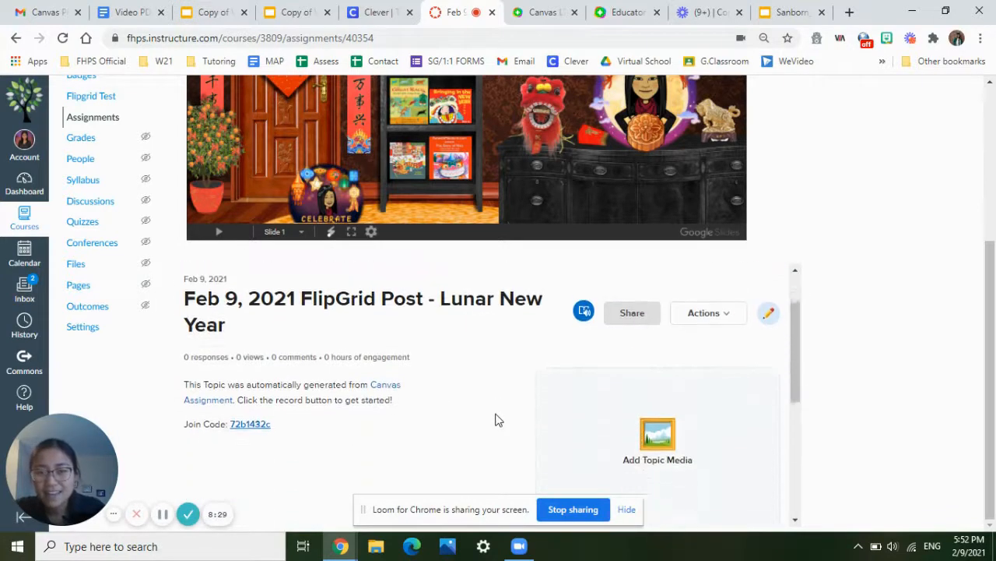
scroll(495, 420, down, 4)
scroll(495, 419, up, 3)
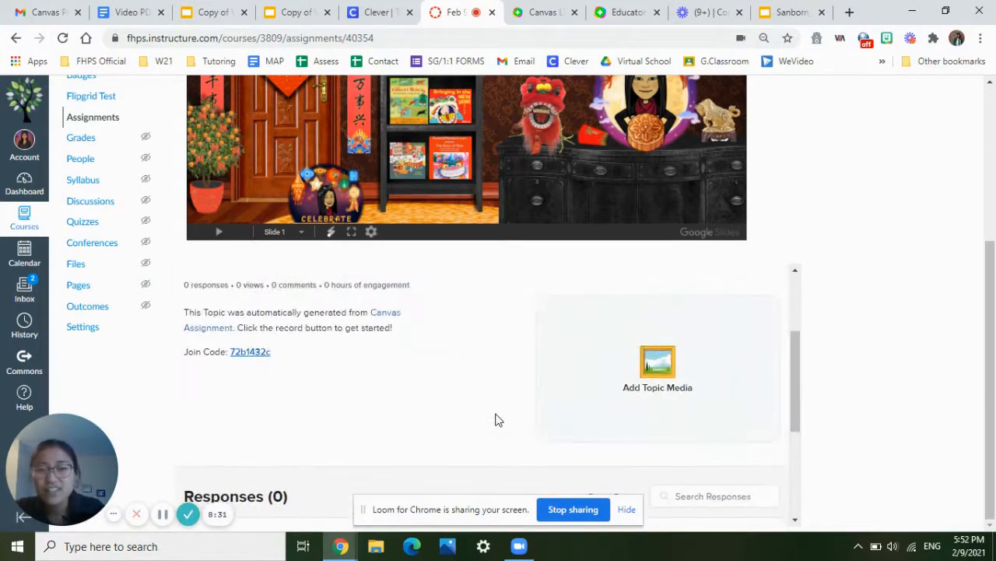
scroll(499, 420, up, 2)
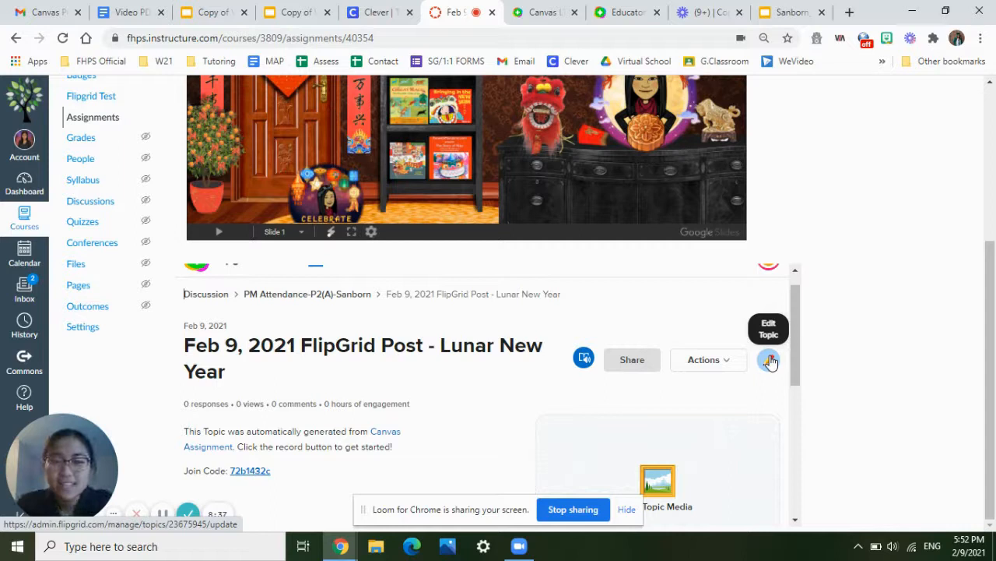
scroll(532, 380, down, 4)
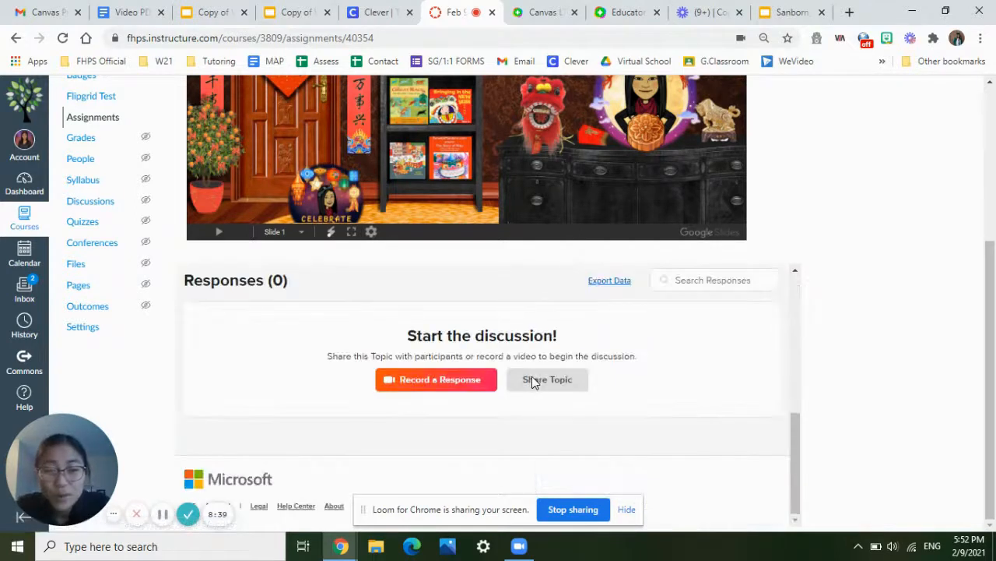
scroll(532, 379, up, 4)
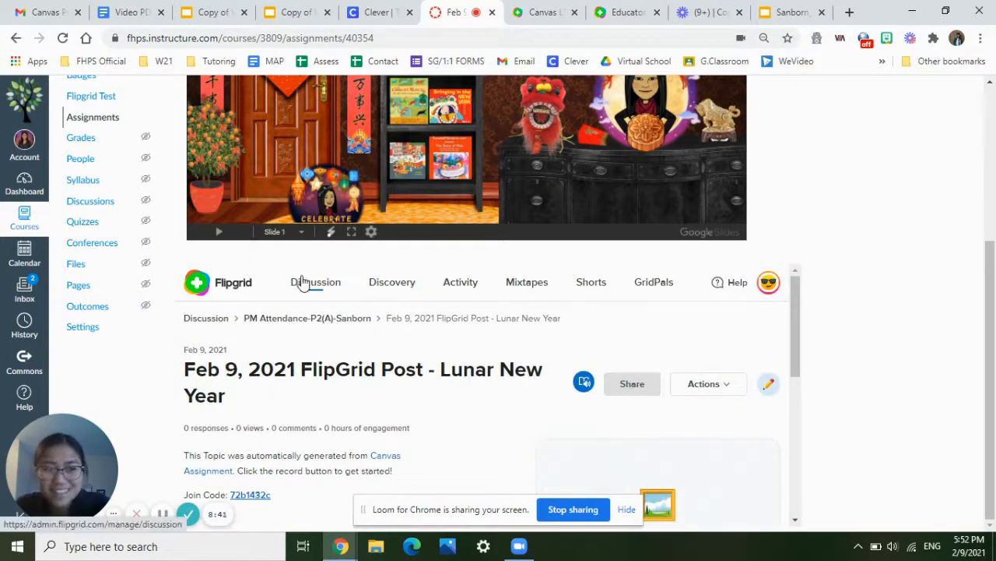
scroll(303, 284, up, 3)
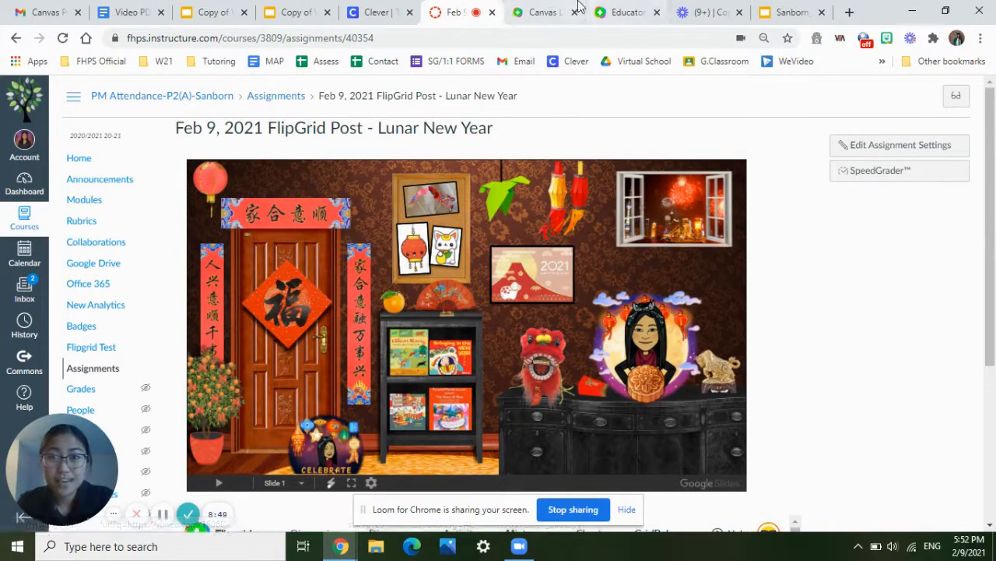
- Switch to the Flipgrid help article on Canvas LTI integration setup and read through its instructions up to the further reading
click(552, 11)
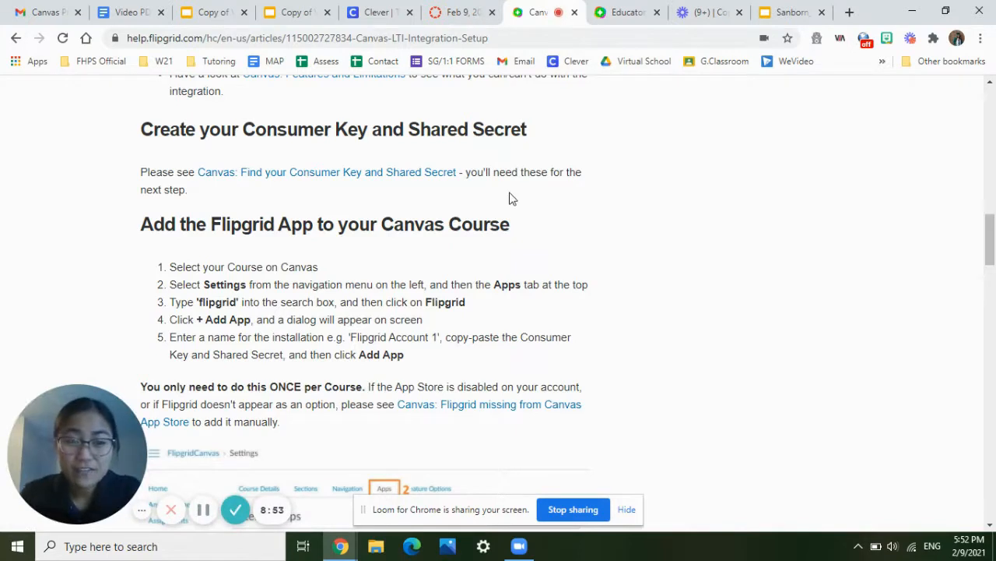
scroll(510, 198, up, 4)
scroll(510, 198, down, 1)
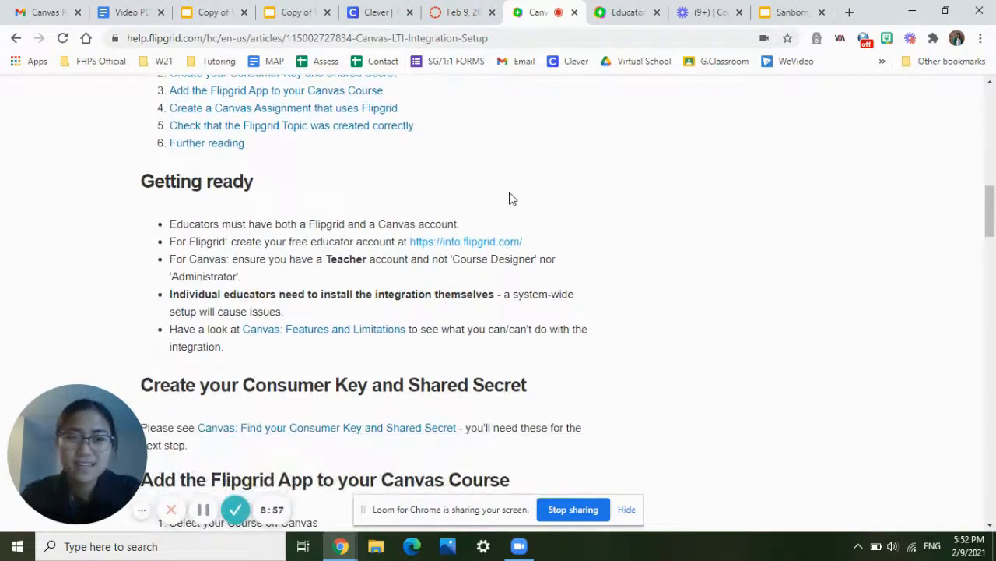
scroll(511, 198, down, 1)
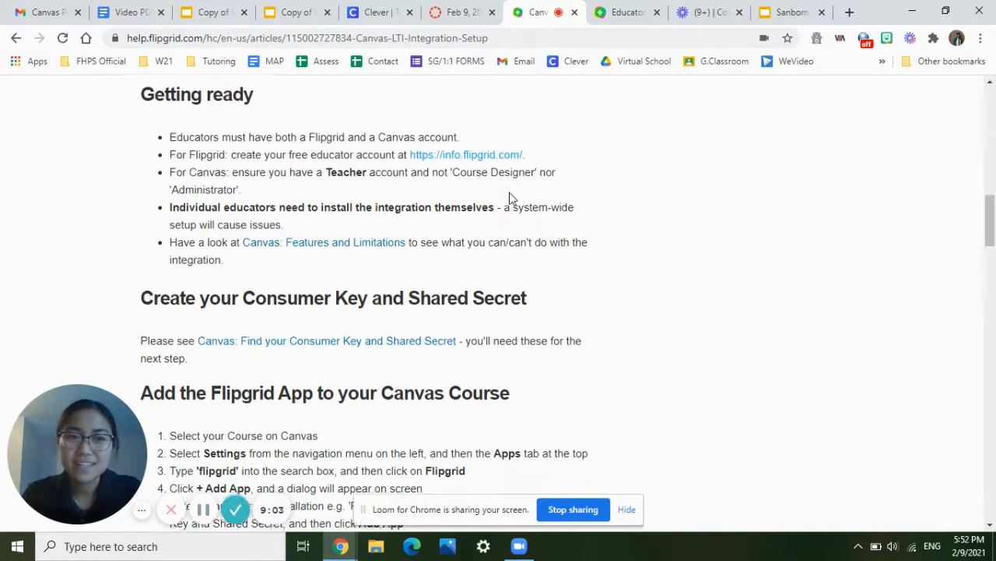
scroll(509, 198, down, 2)
scroll(512, 199, down, 3)
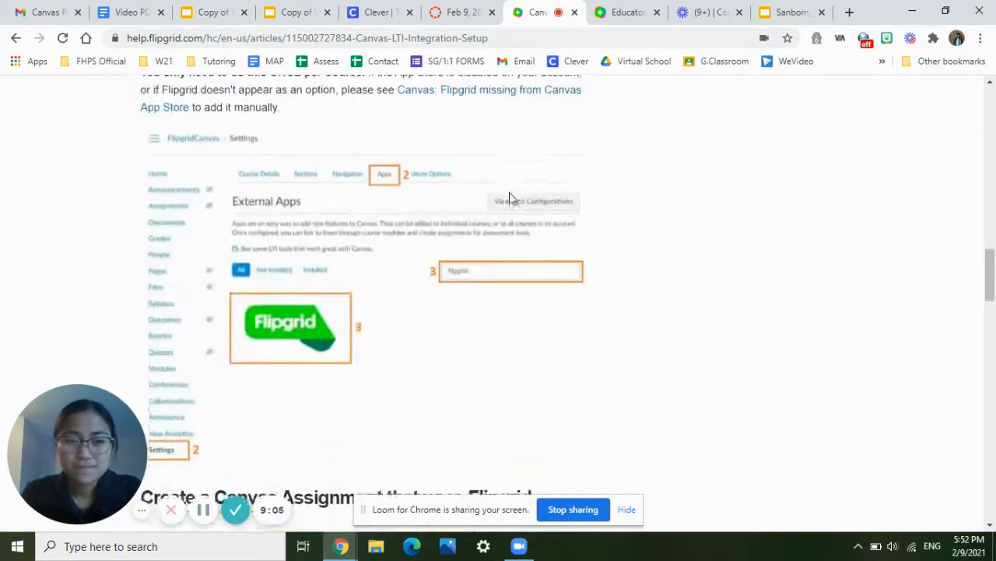
scroll(510, 199, down, 3)
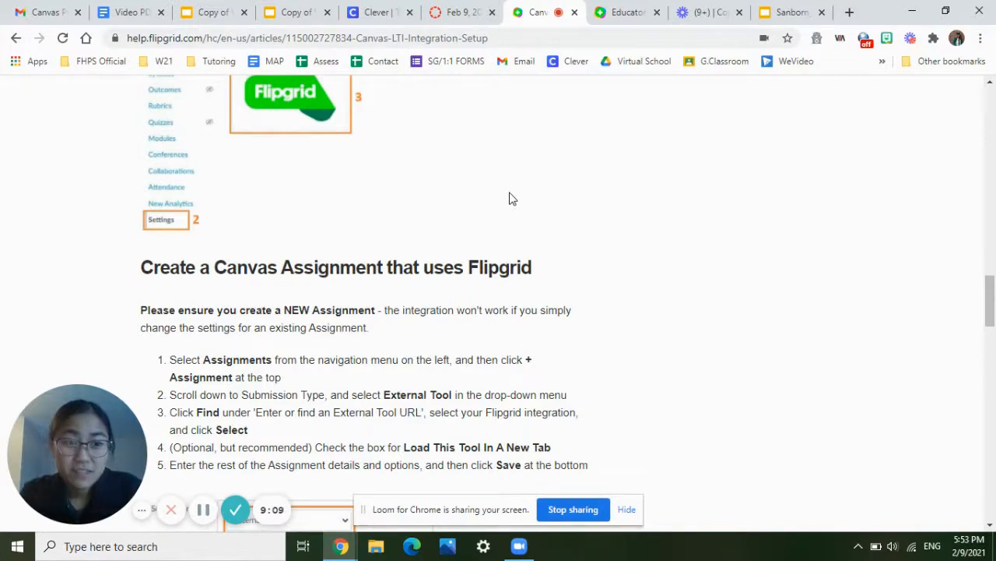
scroll(510, 198, up, 4)
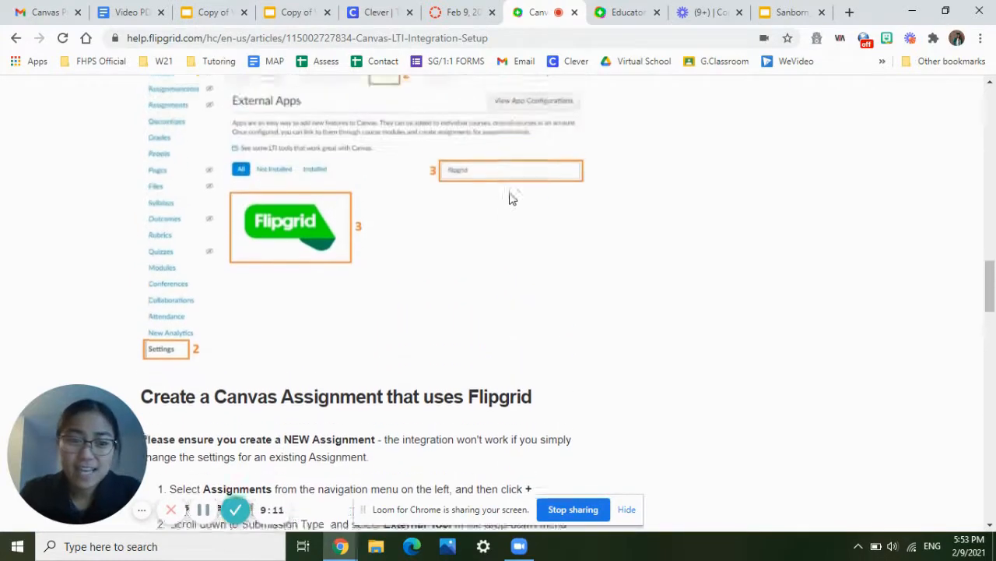
scroll(510, 199, down, 1)
scroll(510, 198, down, 6)
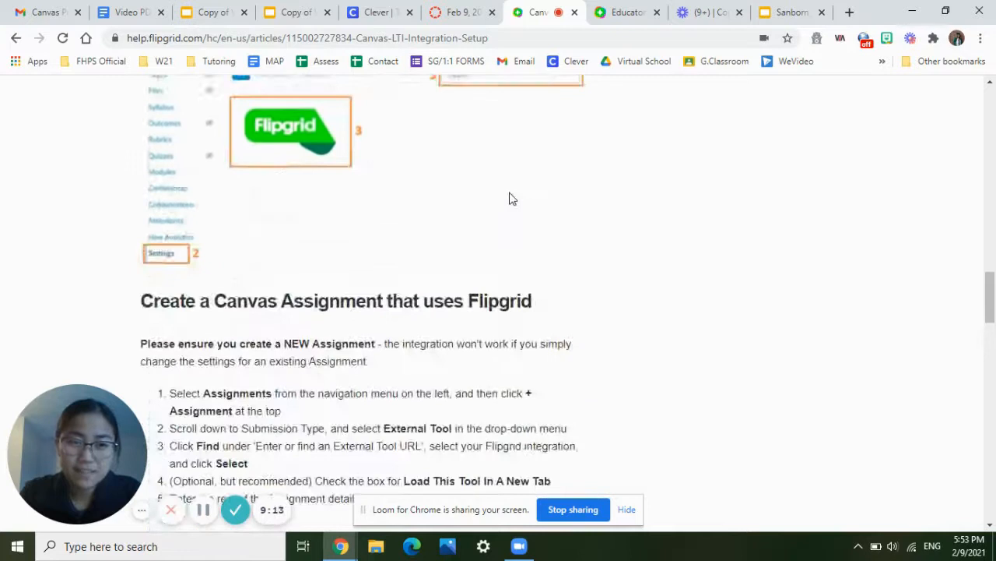
scroll(510, 199, down, 4)
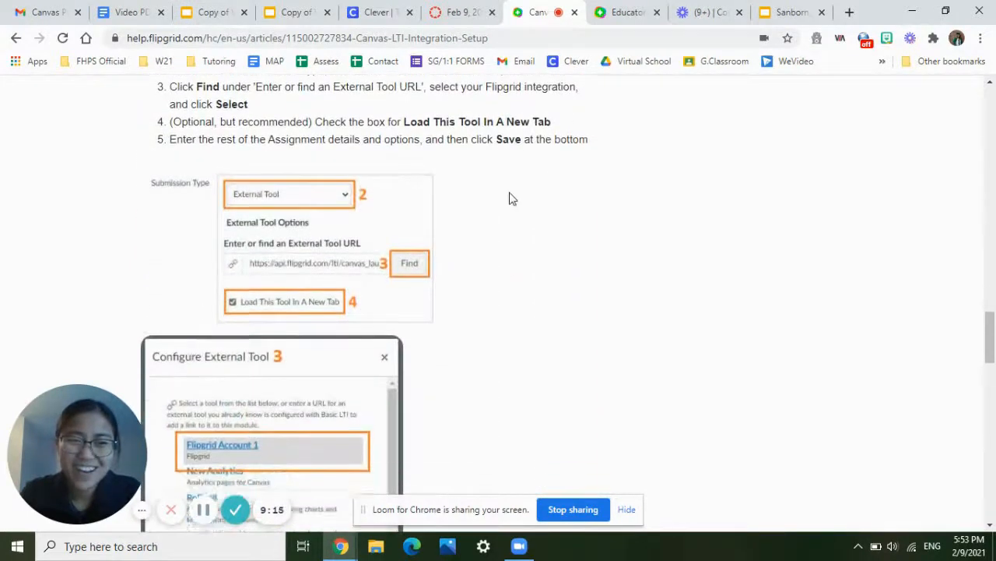
scroll(510, 198, down, 8)
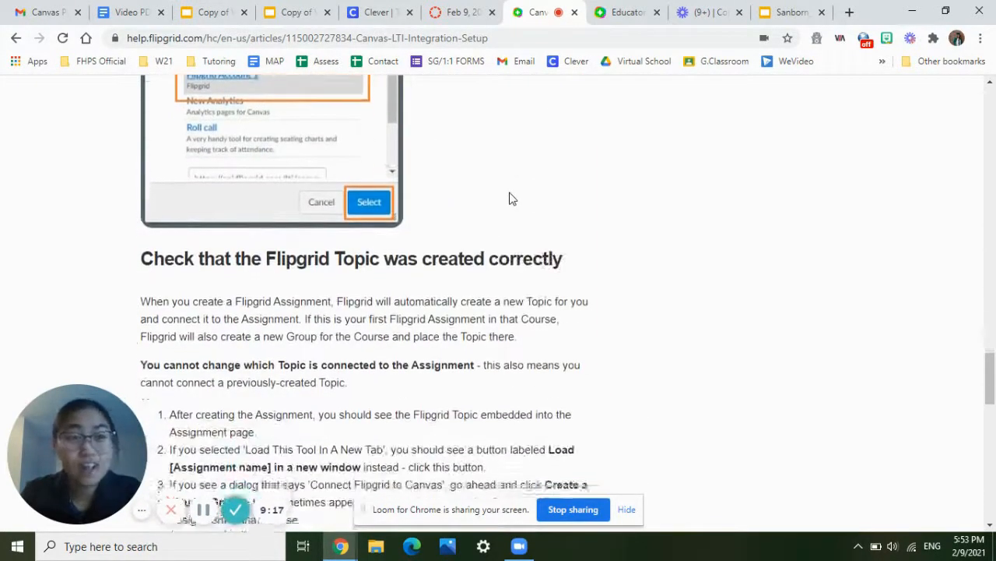
scroll(510, 198, down, 2)
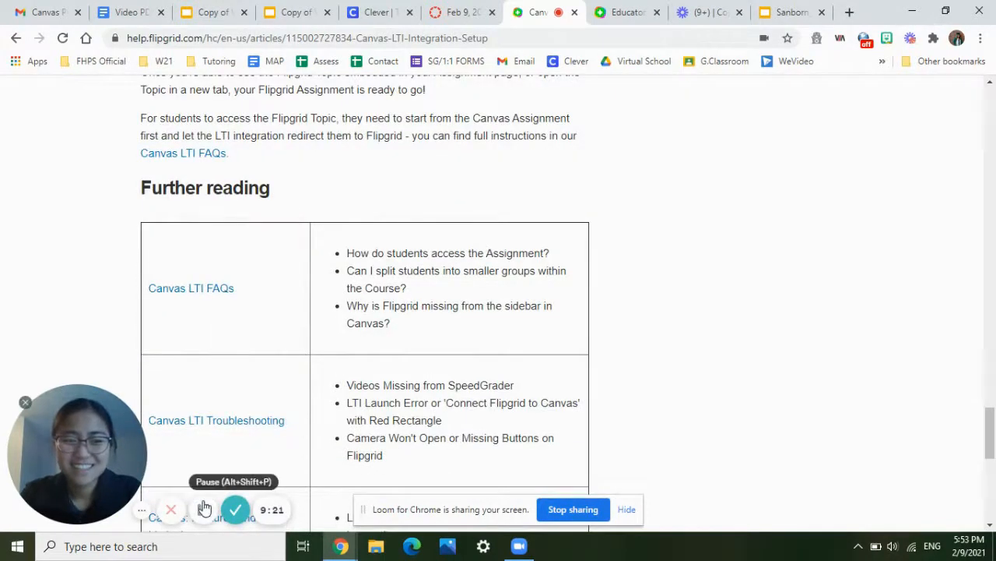
- Switch back to Canvas and open the 2020-2021 Kindergarten Virtual course
key(ctrl+Page_Up)
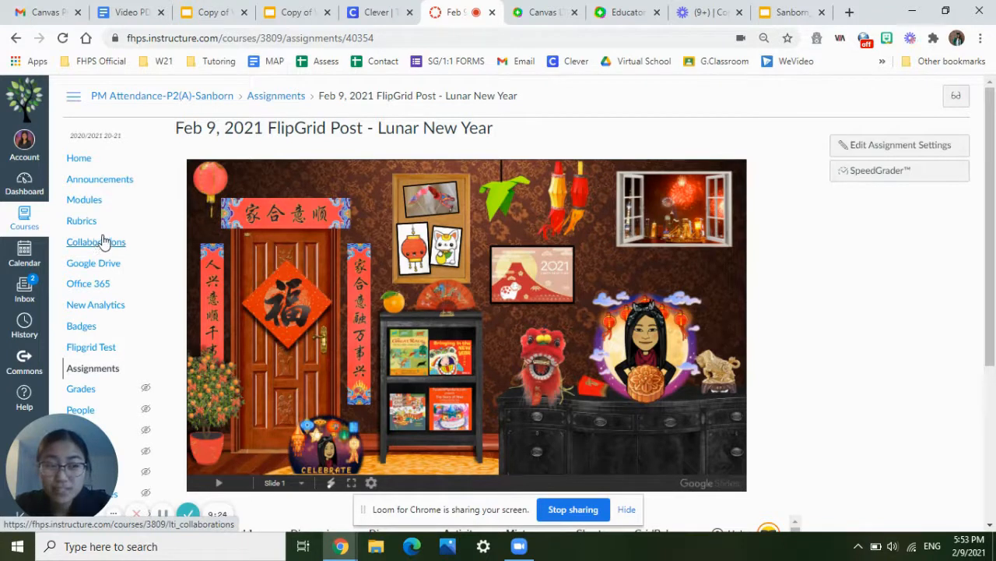
click(25, 218)
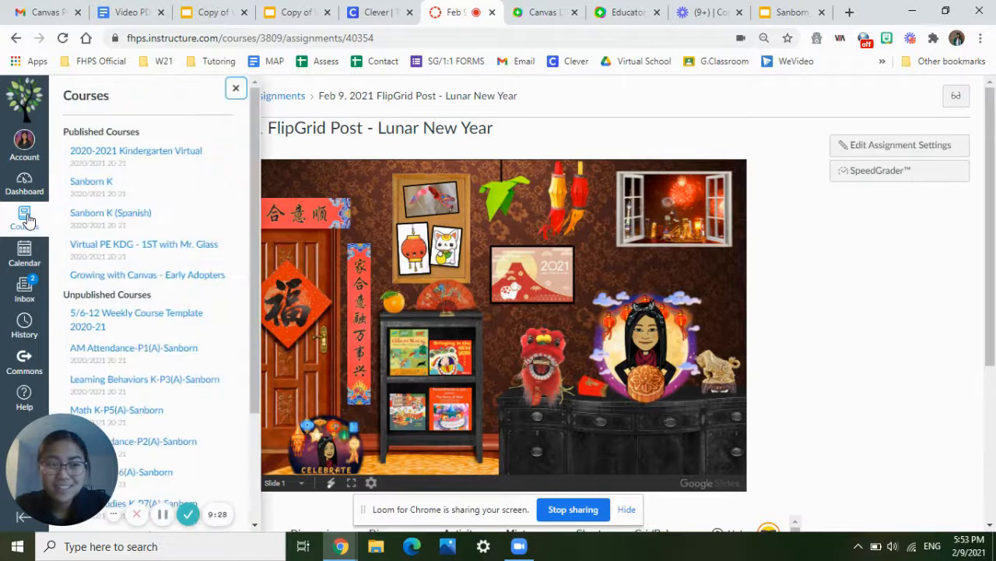
click(134, 152)
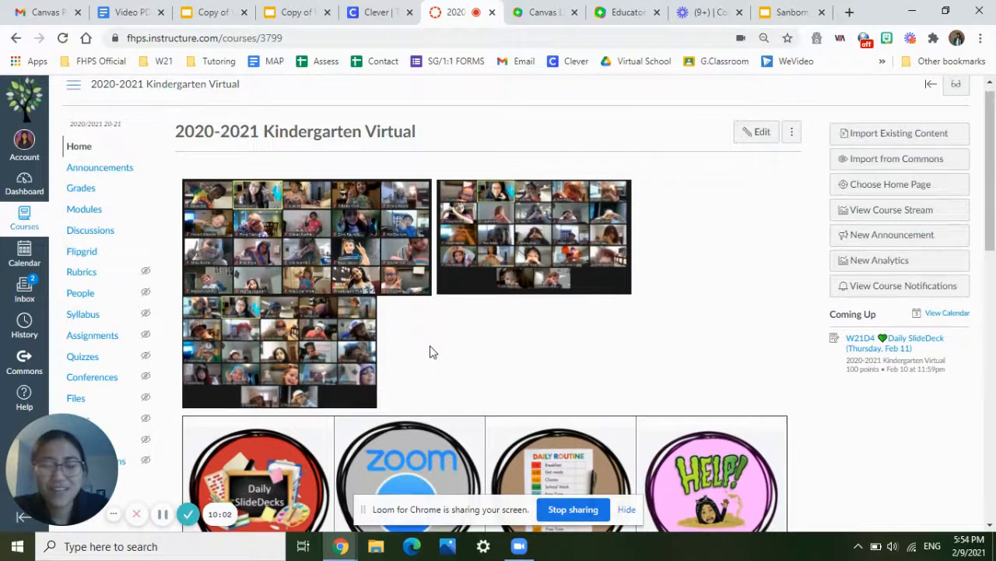
- Look over the course home page, open the modules through Daily SlideDecks, and find the Week 21 (Feb 8-12) module
scroll(433, 352, down, 3)
scroll(433, 351, down, 1)
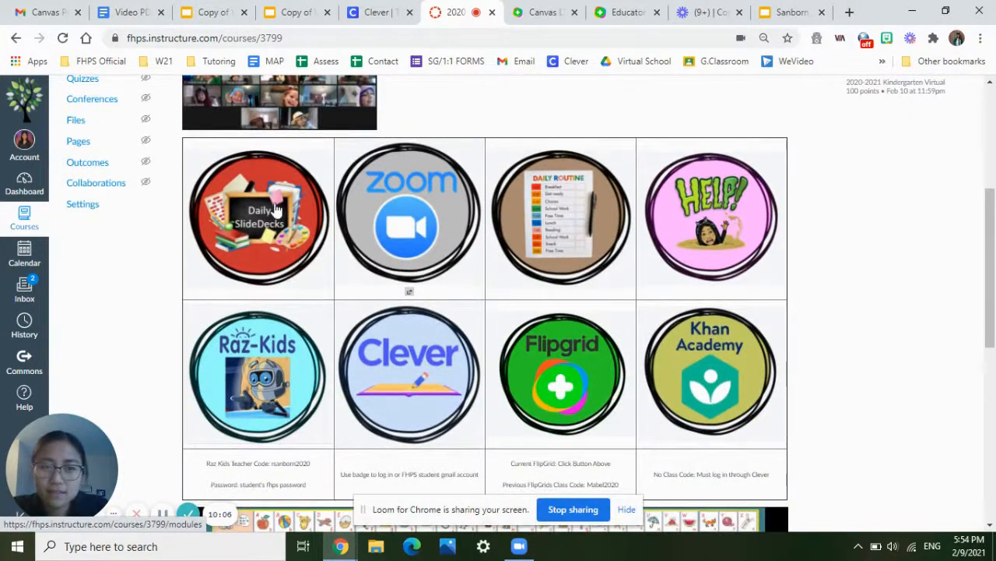
scroll(274, 208, up, 3)
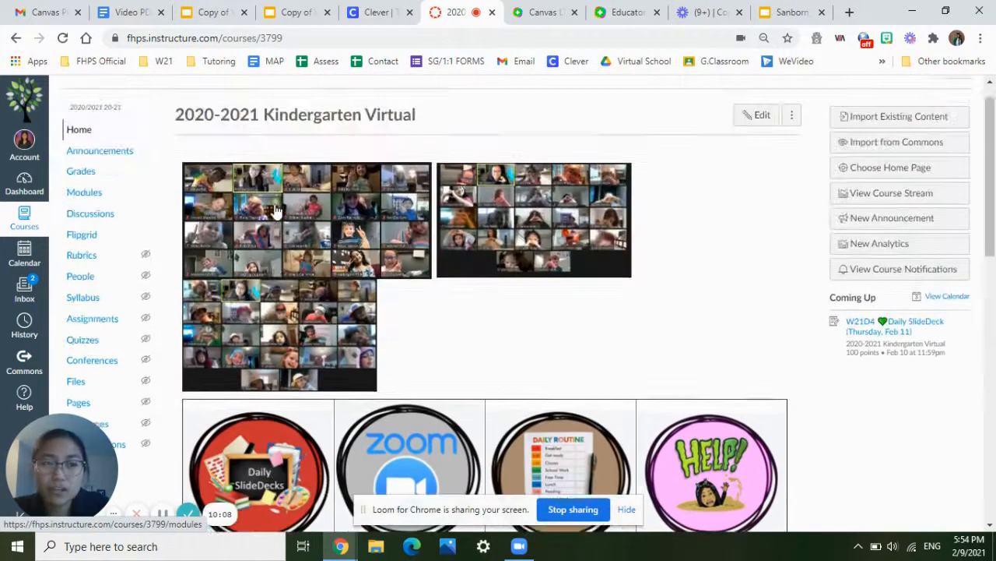
scroll(277, 211, down, 1)
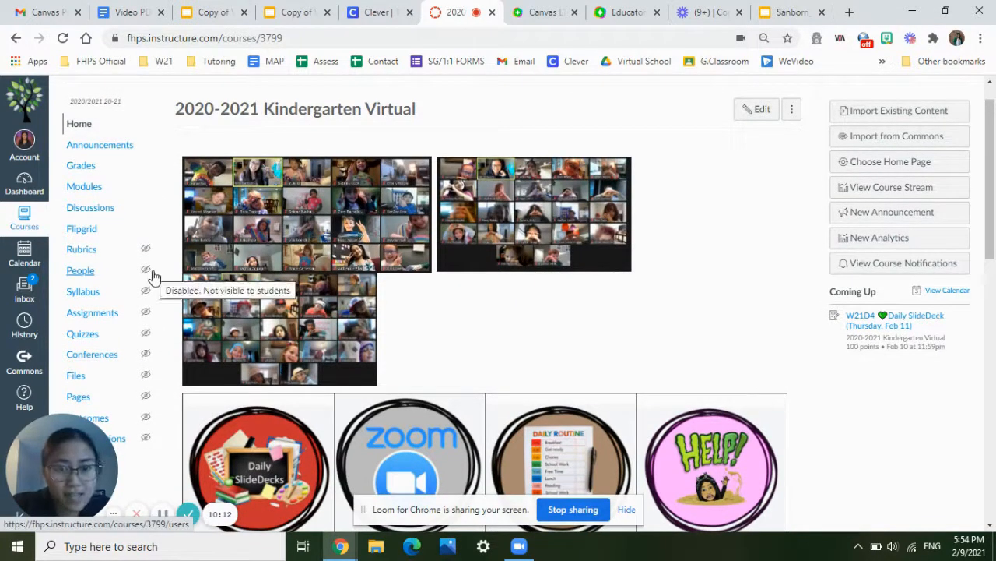
scroll(274, 444, down, 3)
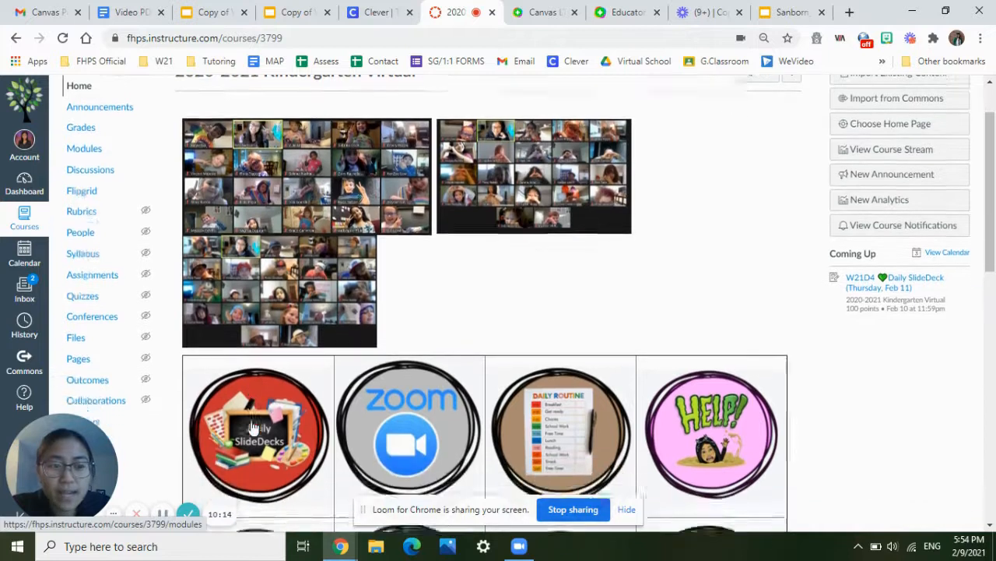
click(250, 361)
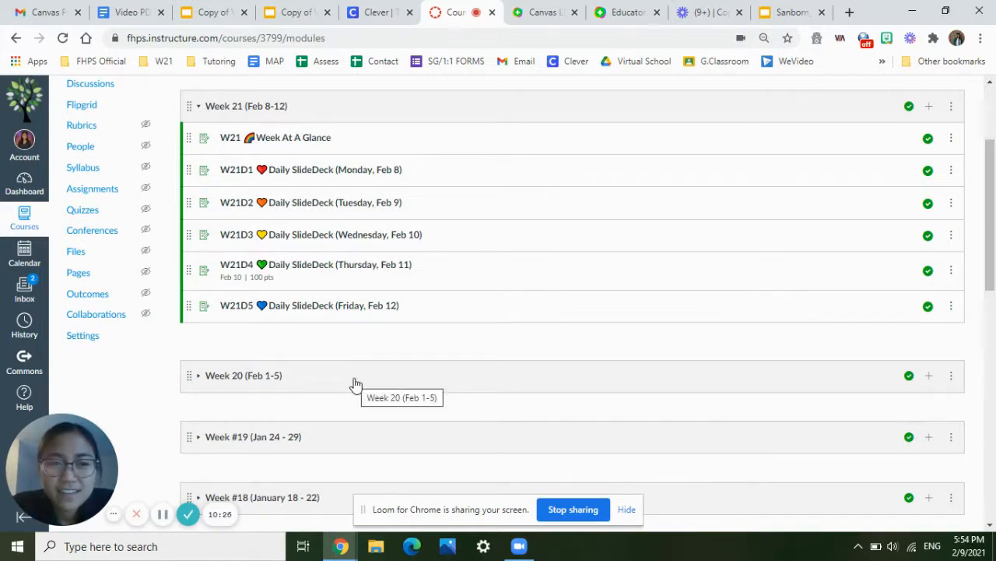
scroll(355, 384, down, 1)
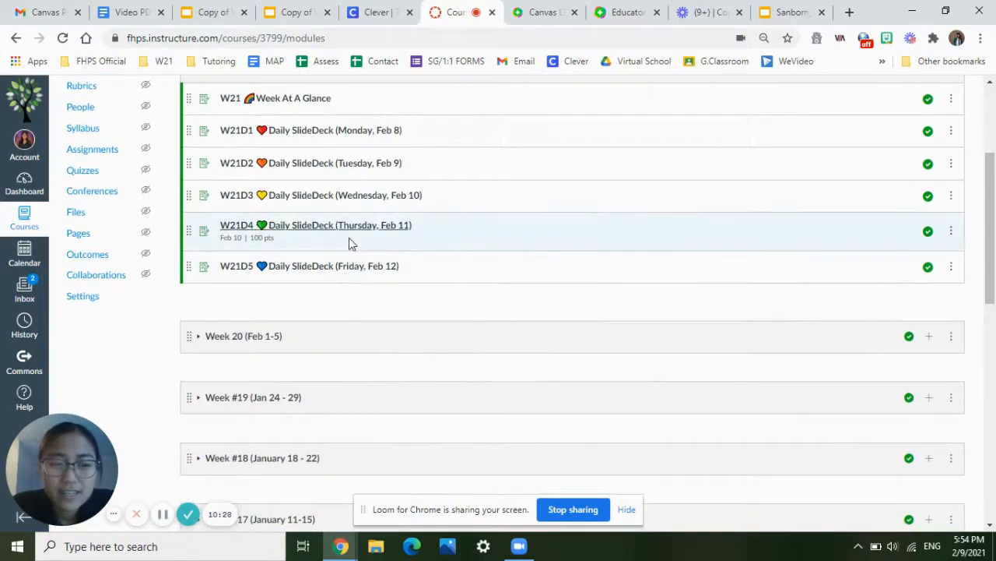
- Expand the Week 20 module, look through the older modules, and open the W16D5 Daily SlideDeck (Friday, January 8) assignment
click(335, 335)
scroll(336, 338, down, 3)
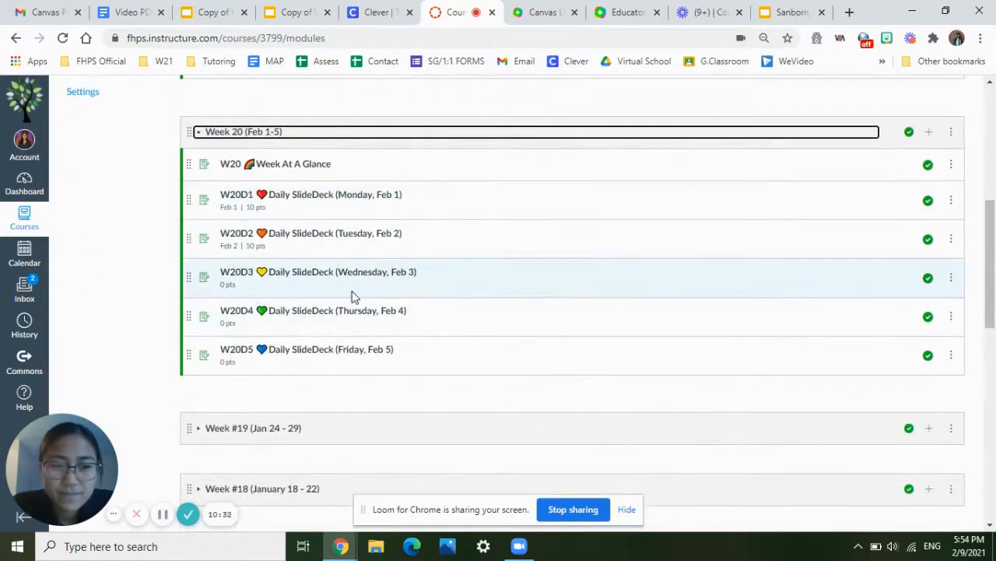
scroll(353, 292, down, 1)
scroll(356, 284, down, 5)
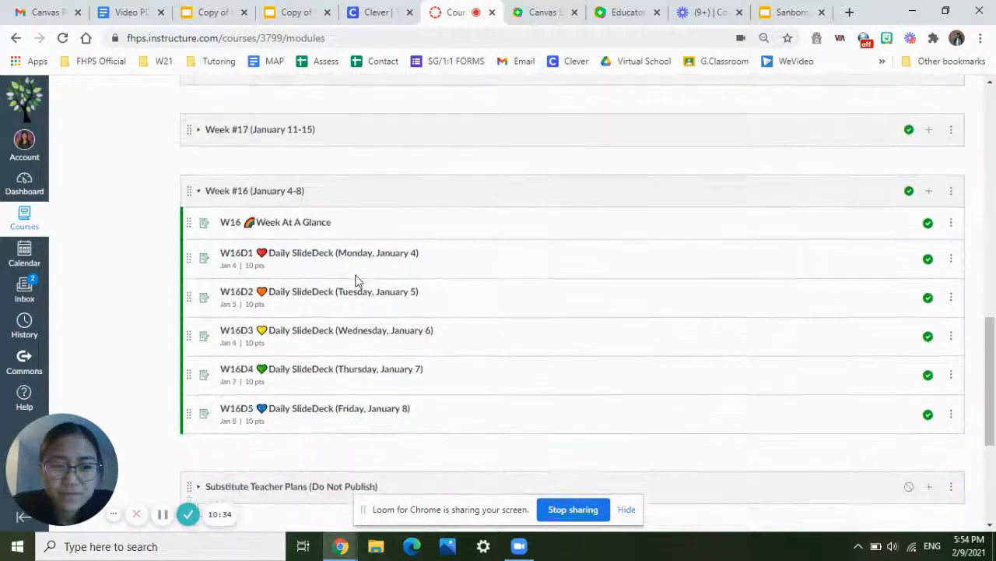
scroll(356, 282, up, 3)
scroll(319, 349, down, 3)
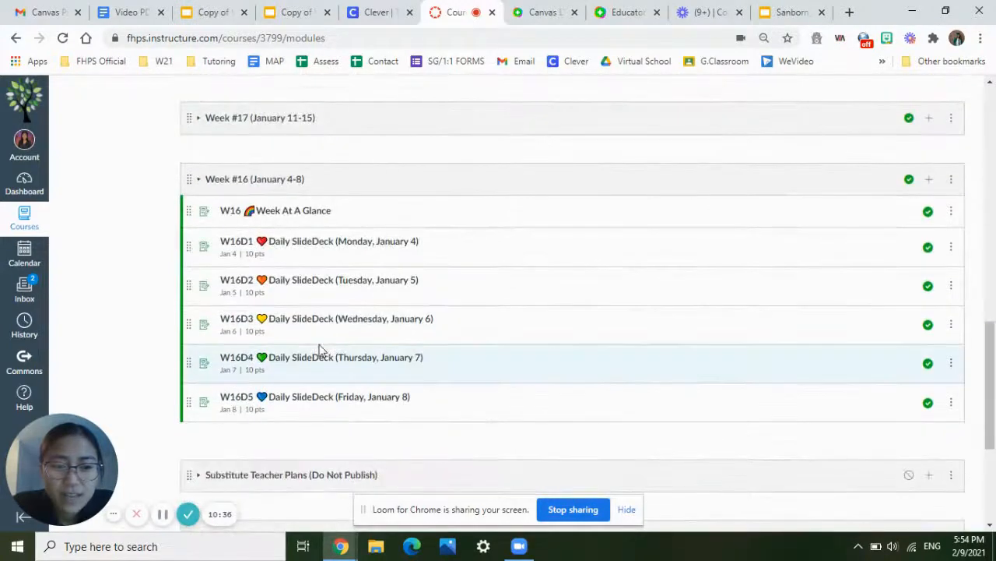
scroll(307, 407, down, 3)
scroll(307, 408, up, 4)
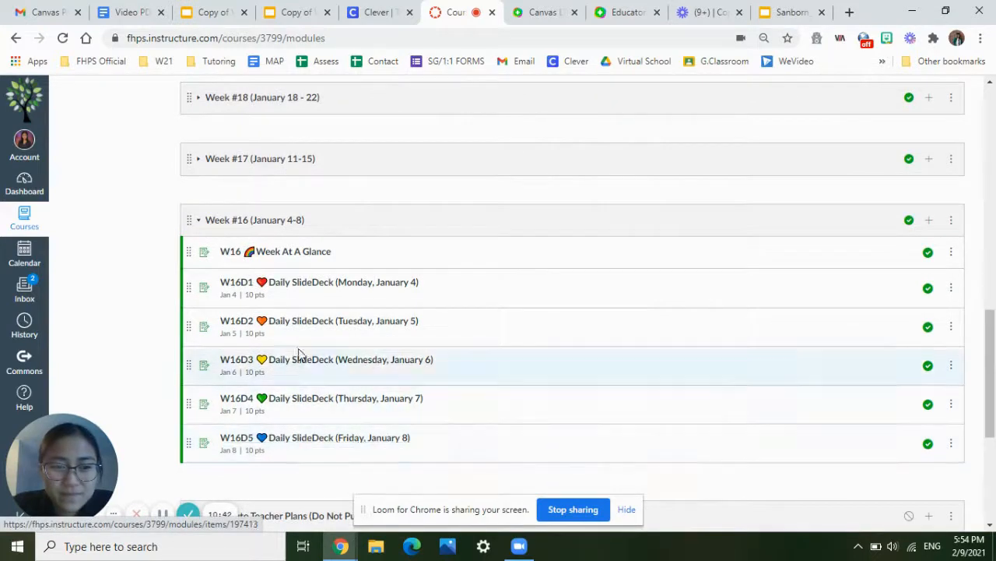
click(283, 442)
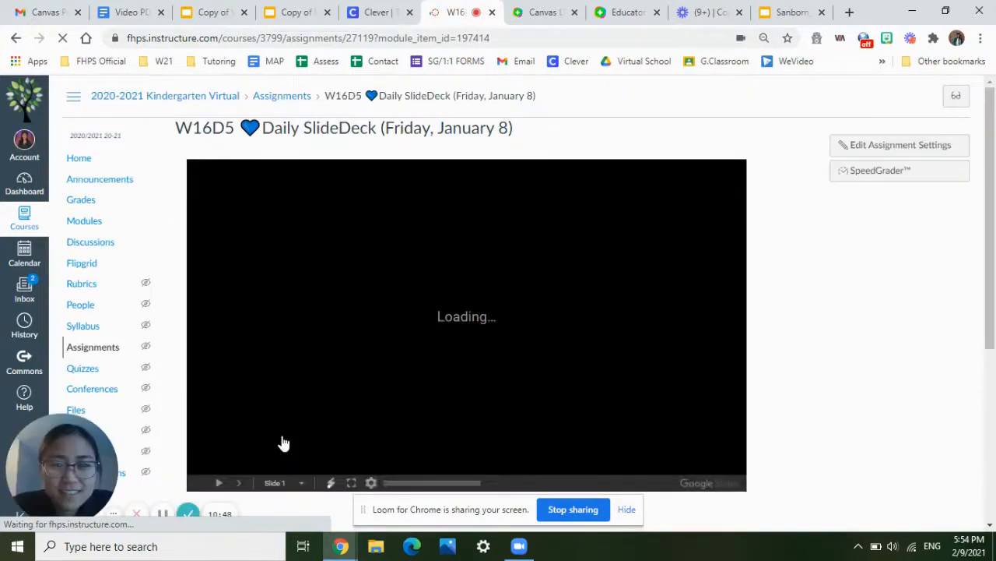
- Look through the student responses in the Flipgrid topic embedded below the slide deck, and close the meeting reminder
scroll(685, 404, down, 4)
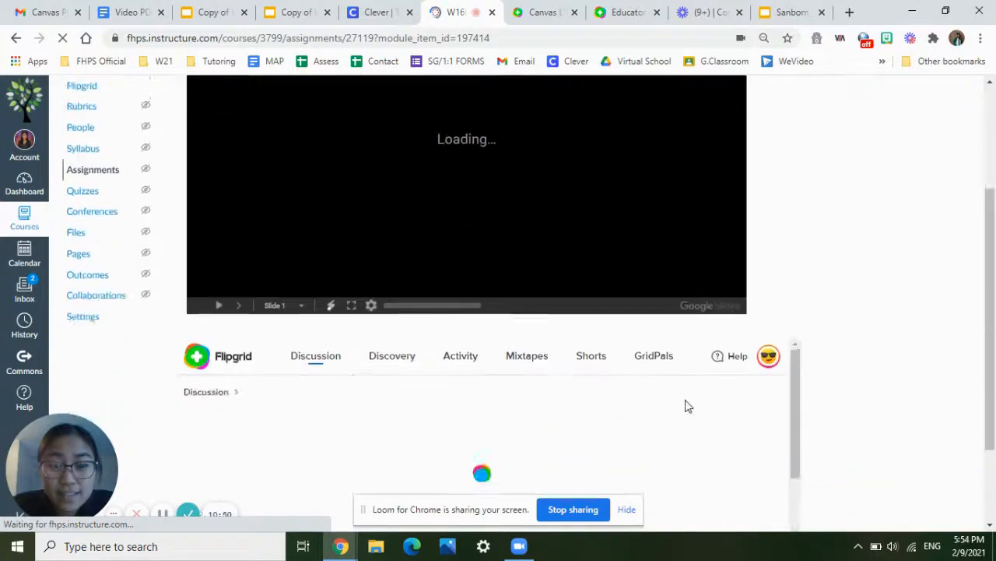
scroll(685, 400, down, 4)
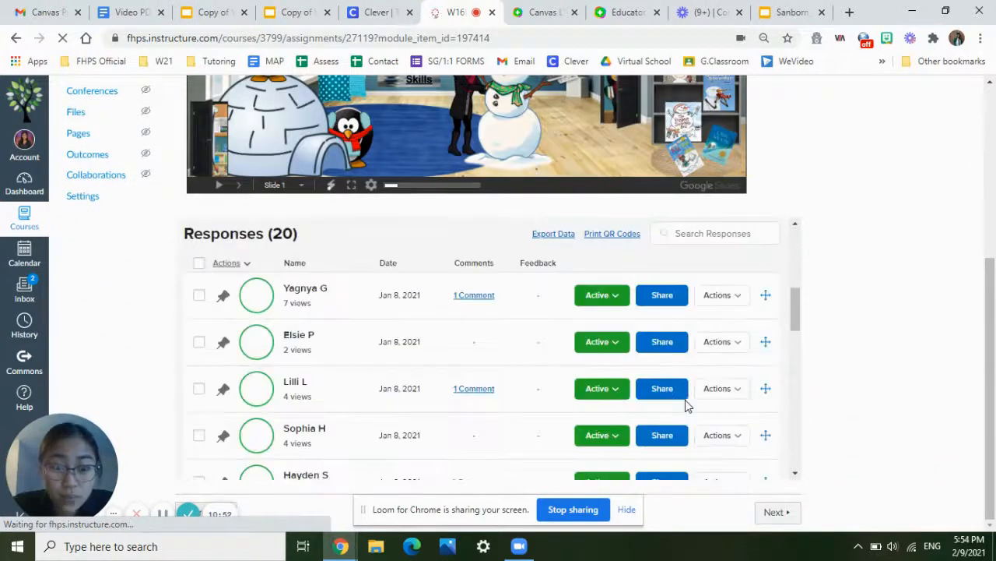
scroll(686, 400, down, 8)
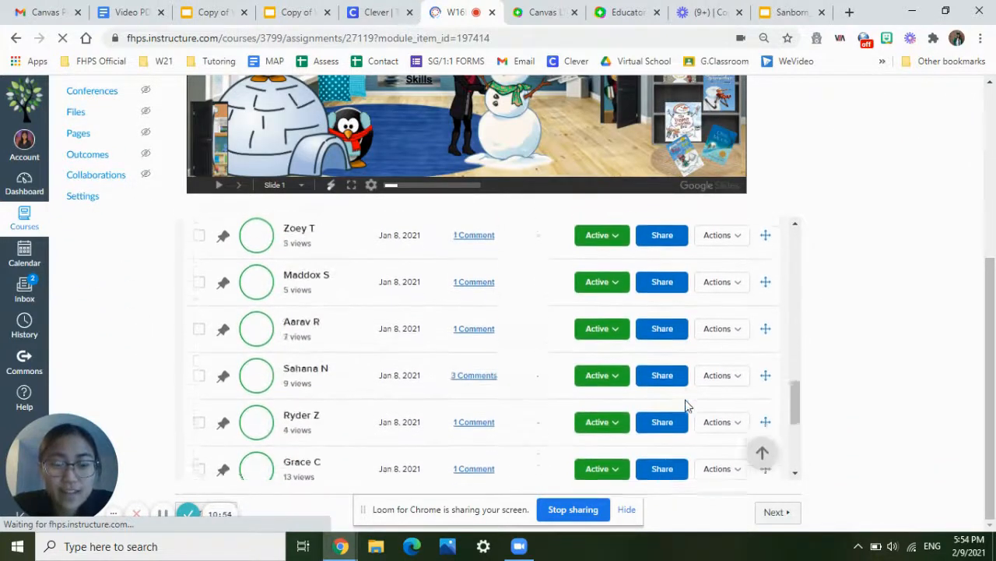
scroll(685, 405, down, 2)
scroll(685, 405, up, 15)
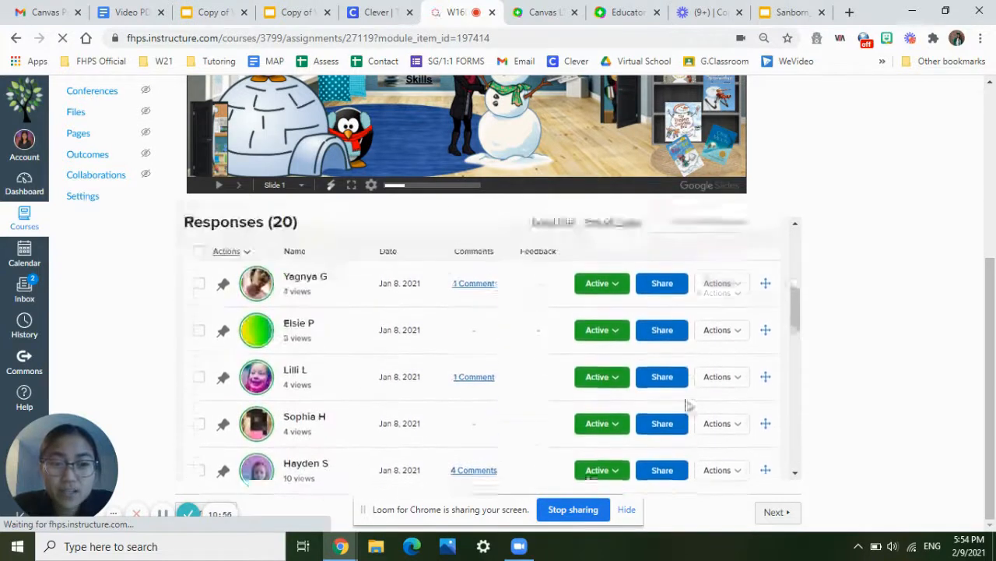
scroll(685, 405, down, 3)
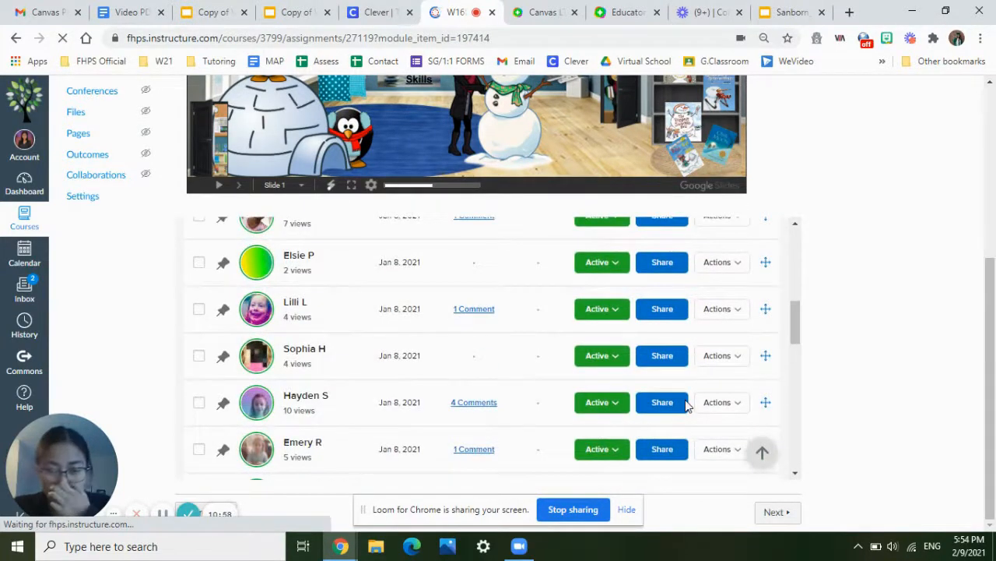
scroll(903, 305, up, 3)
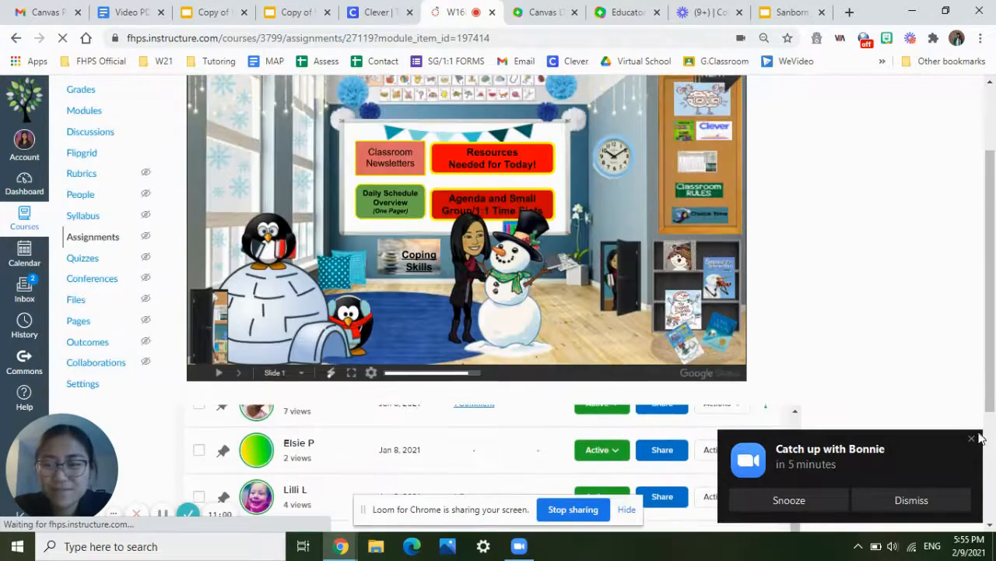
click(972, 438)
scroll(883, 351, up, 2)
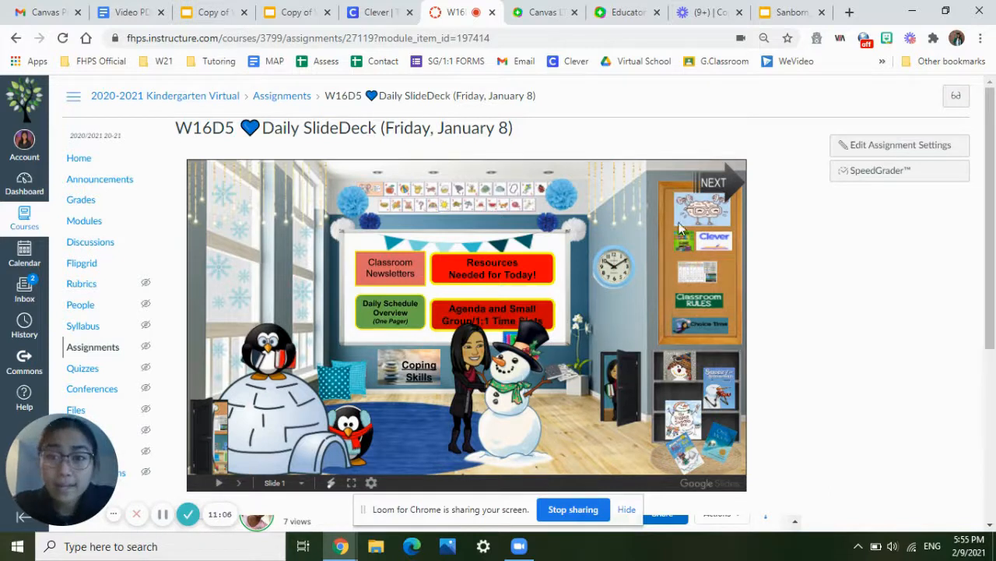
- Open the W16D5 assignment in SpeedGrader and examine the first student's submission versions, grade and comment field
click(870, 177)
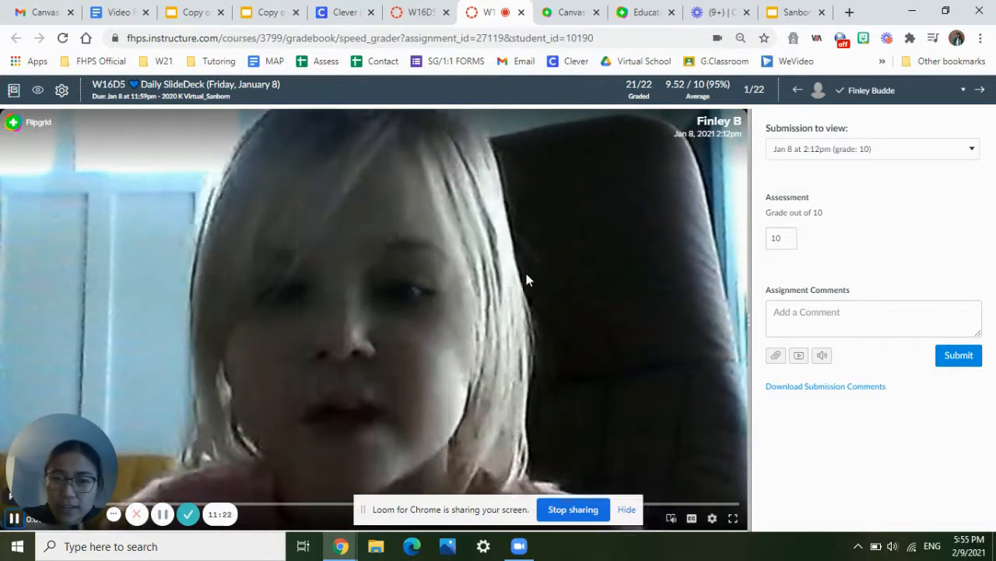
click(810, 154)
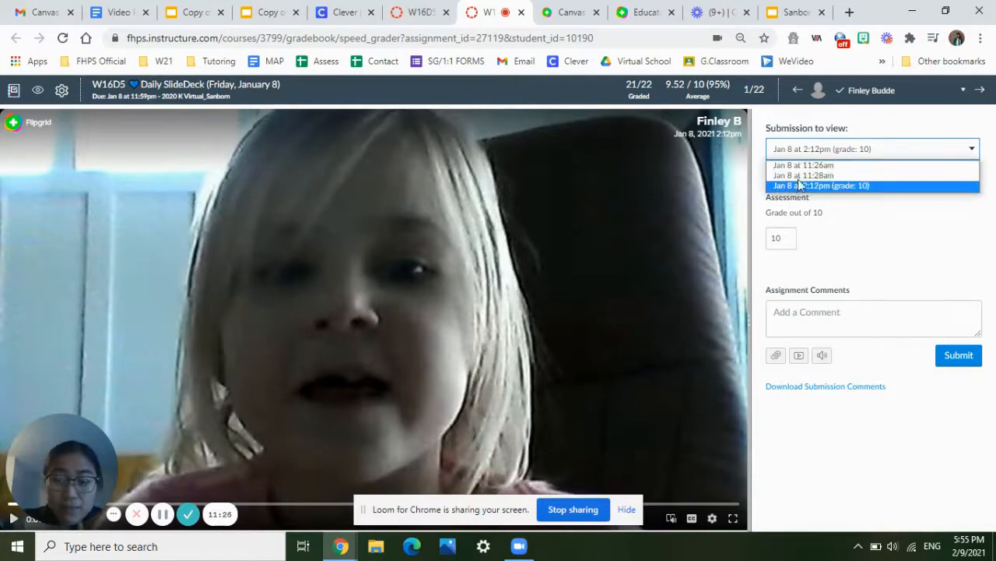
click(836, 231)
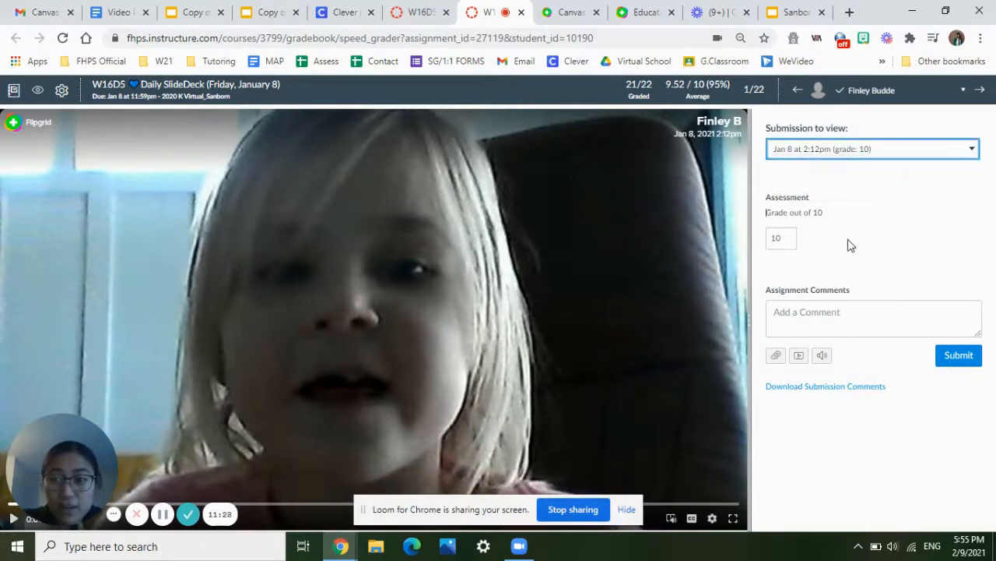
click(796, 317)
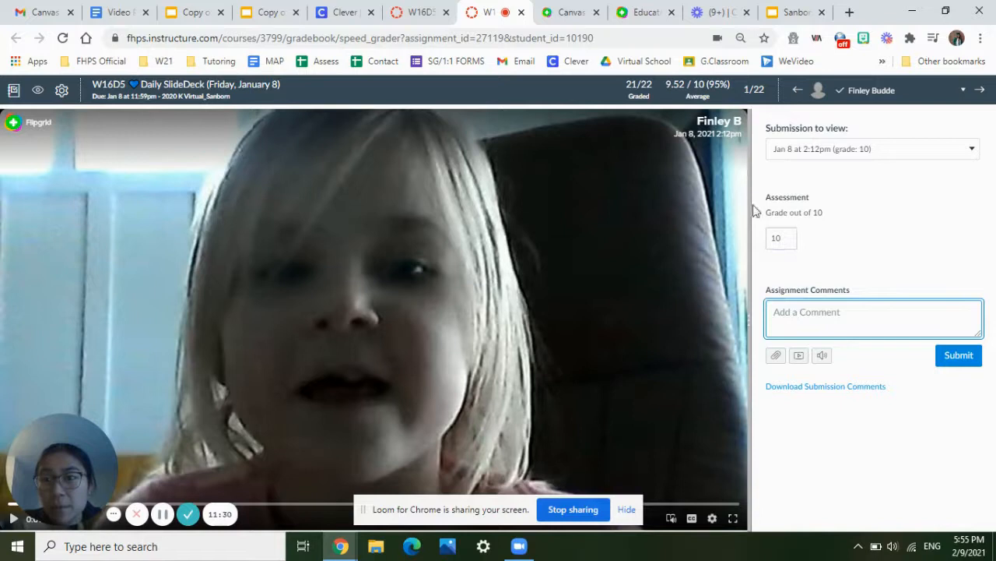
- Go through the students' video submissions up to the fifth student and show the playback speed options for that video
click(981, 92)
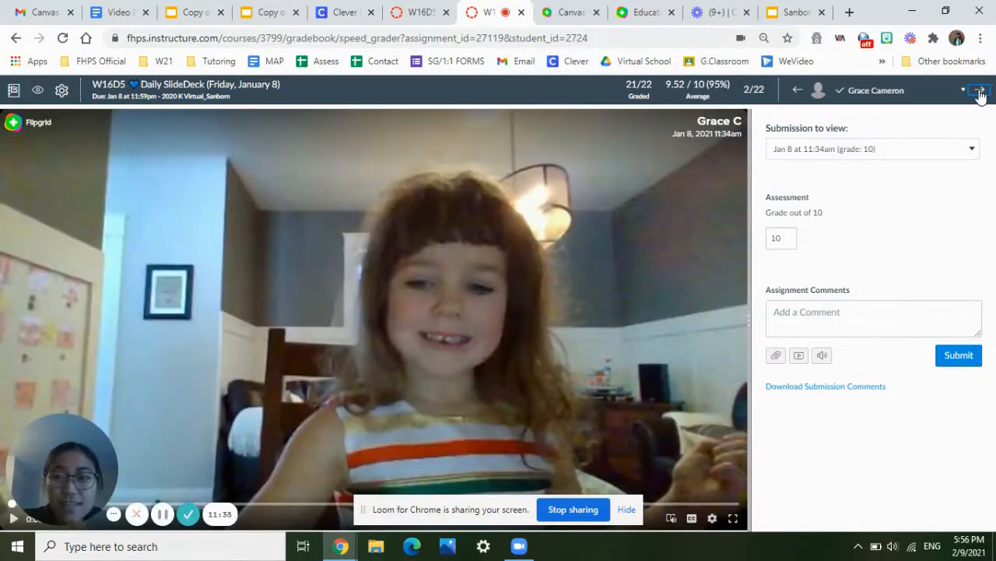
click(981, 92)
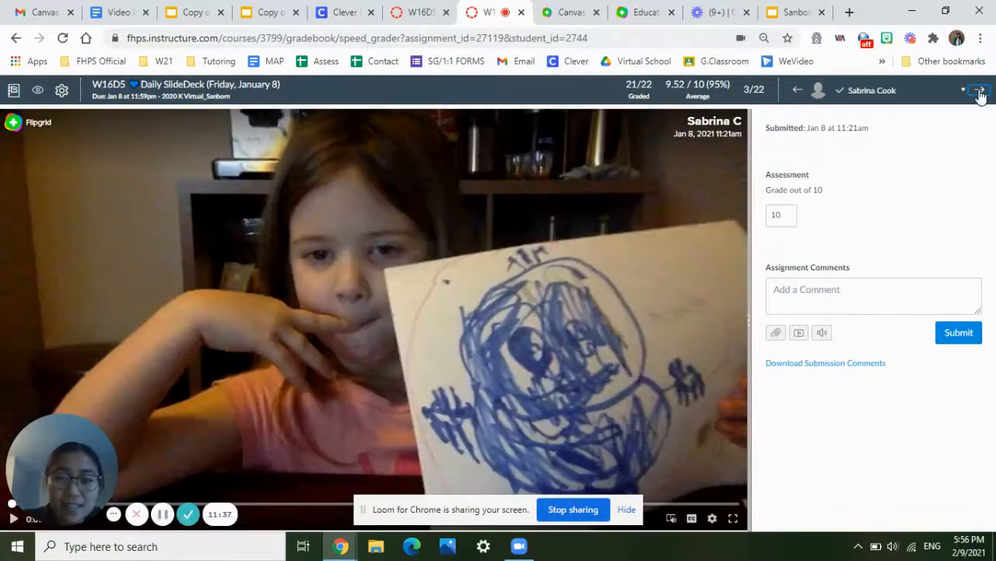
click(981, 92)
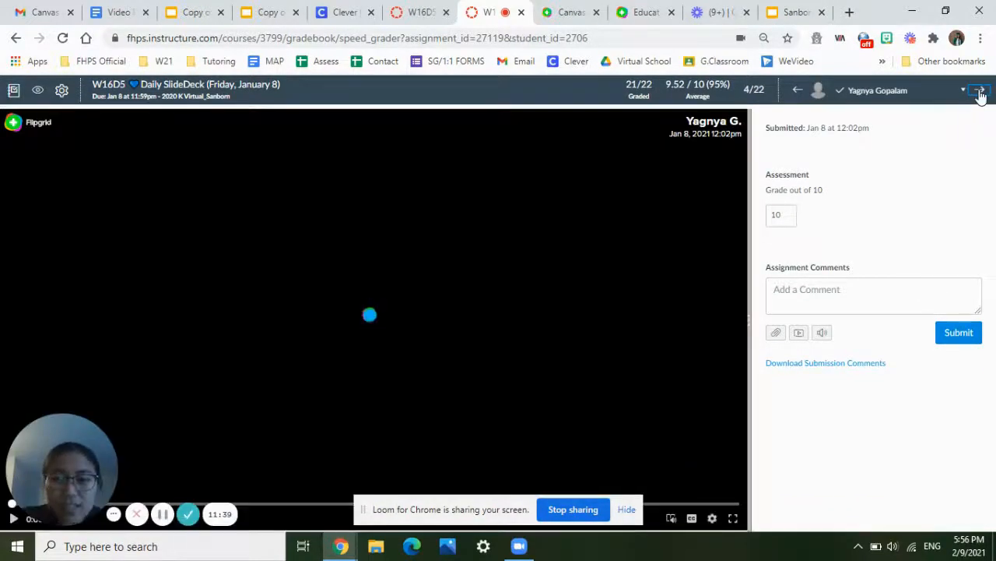
click(981, 92)
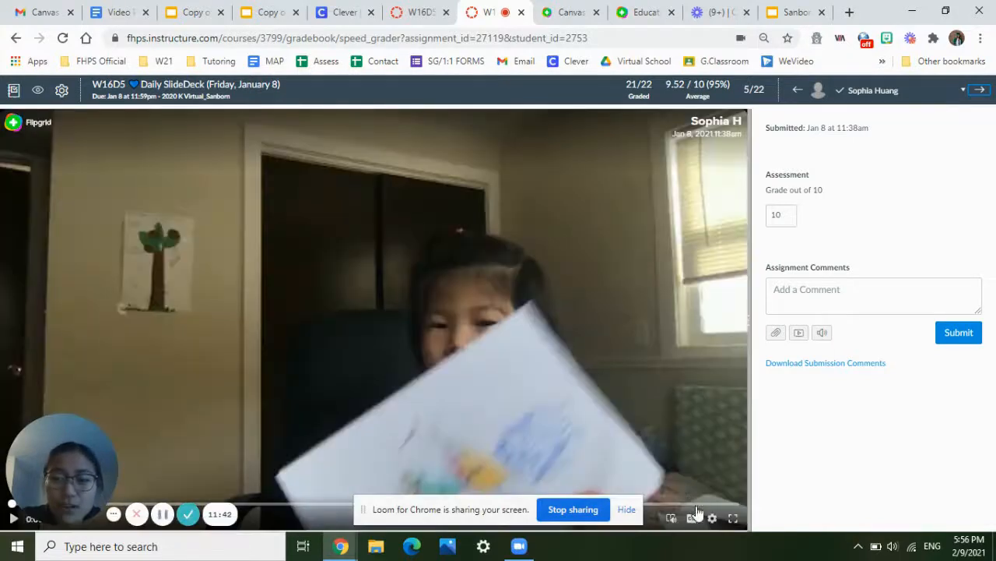
click(712, 518)
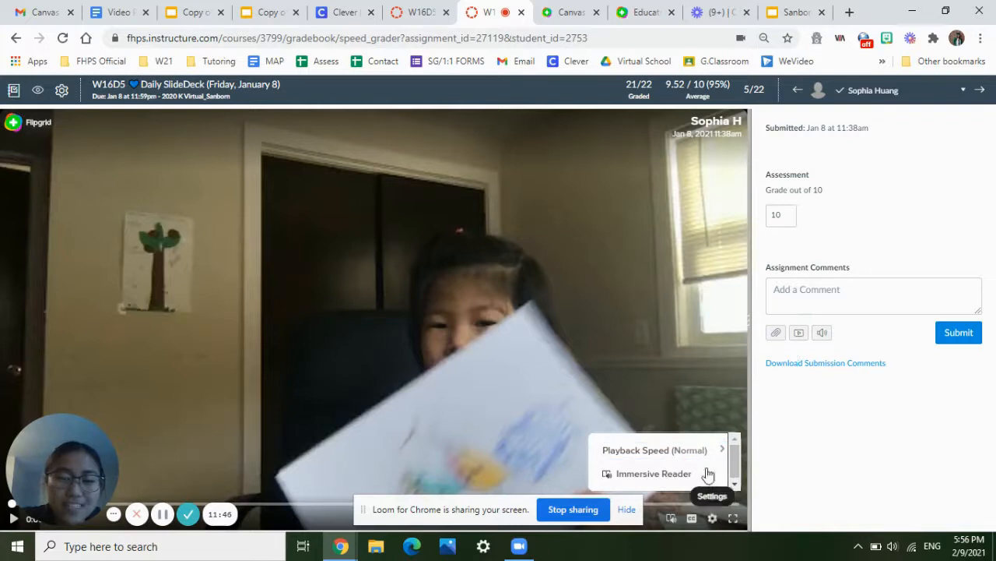
click(696, 452)
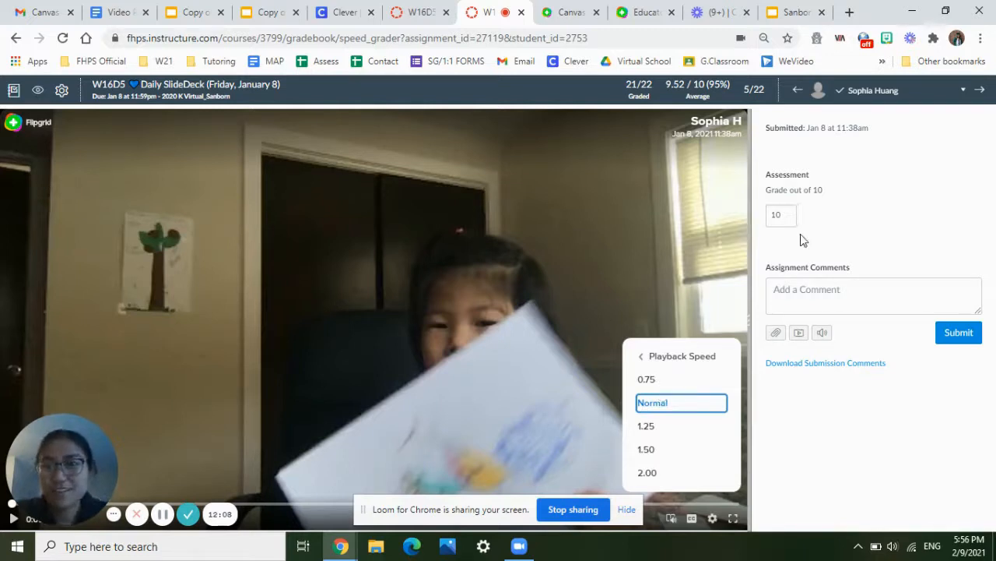
- Return to the W16D5 assignment page, open the course gradebook, and look over the students' Daily SlideDeck grades
click(428, 6)
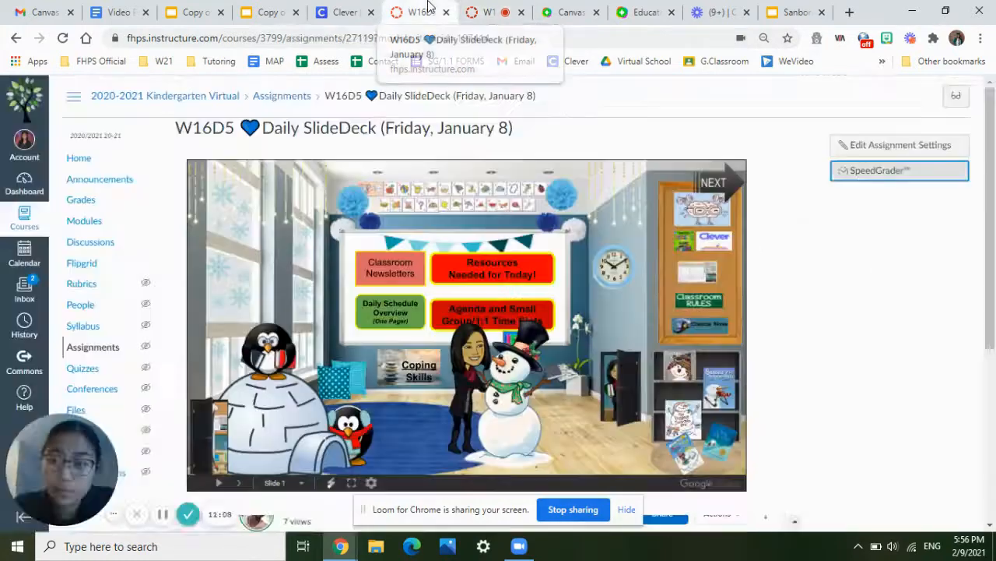
click(89, 204)
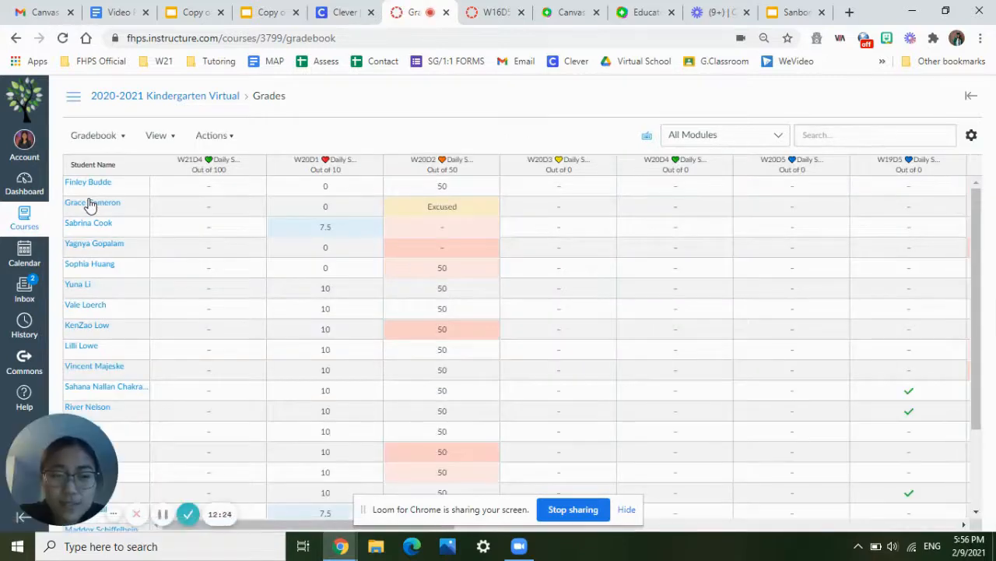
scroll(386, 300, down, 3)
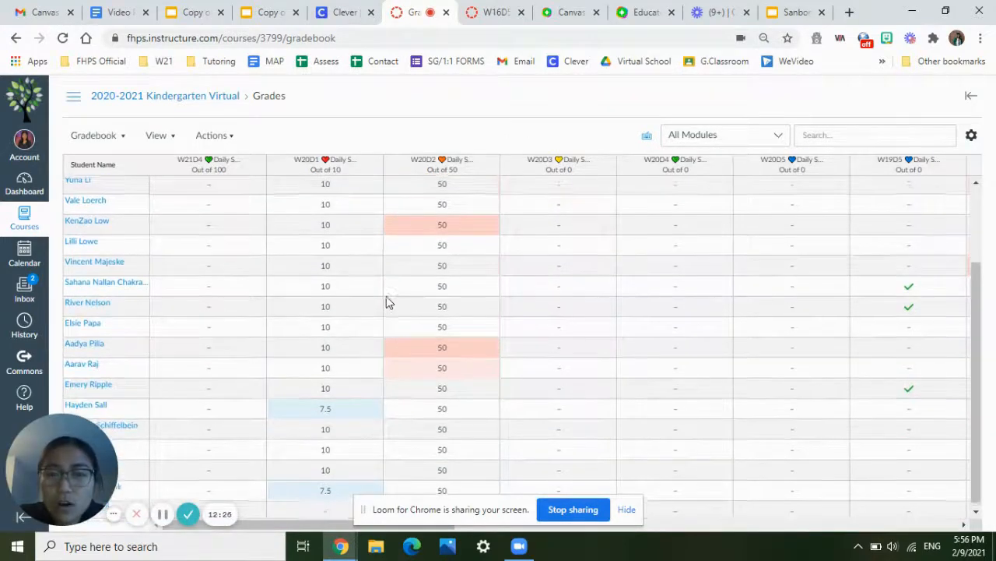
scroll(388, 302, up, 3)
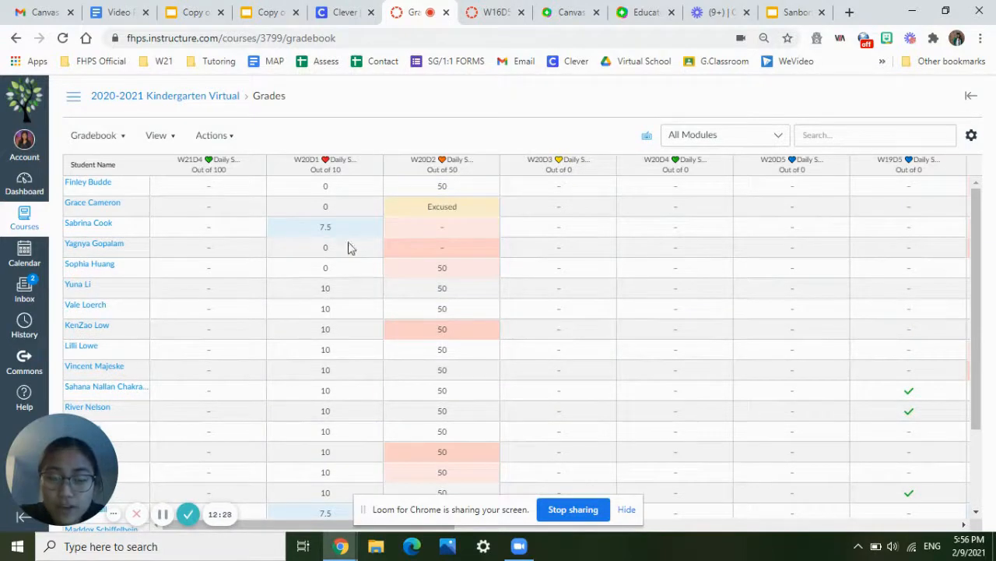
scroll(460, 327, down, 3)
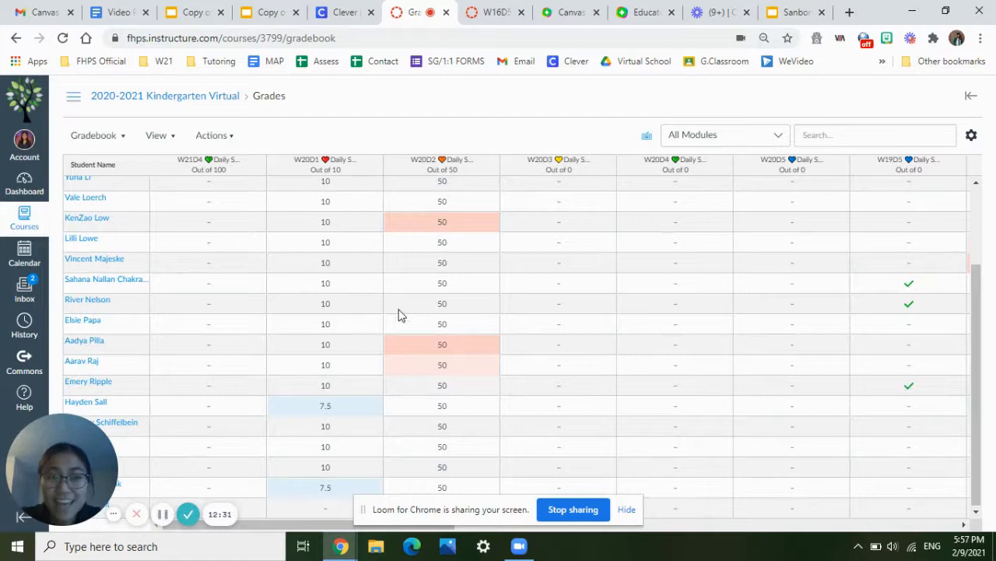
scroll(362, 318, up, 3)
- Switch to the Google Slides presentation "From Can'tvas to Canvas" on integrating Flipgrid
click(273, 9)
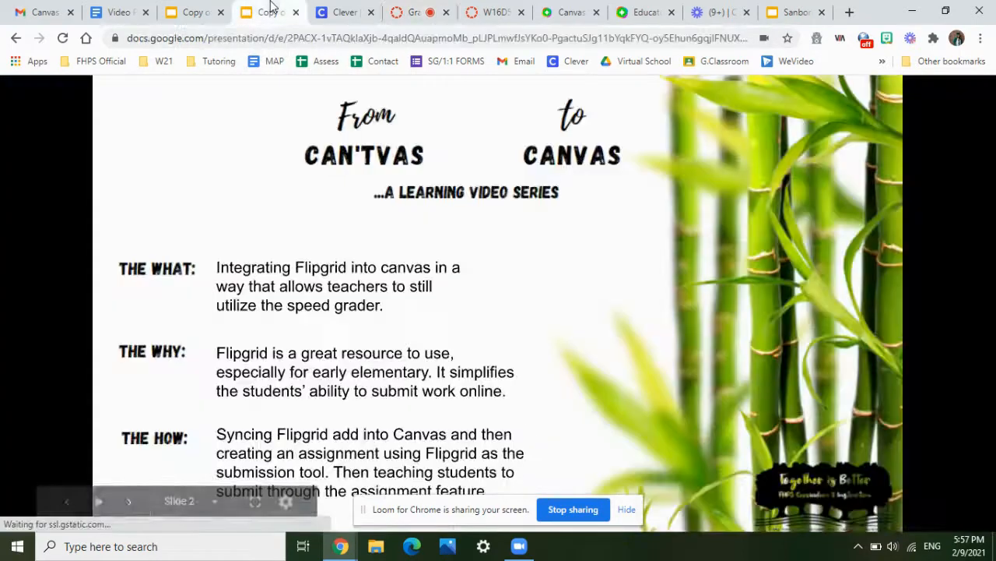